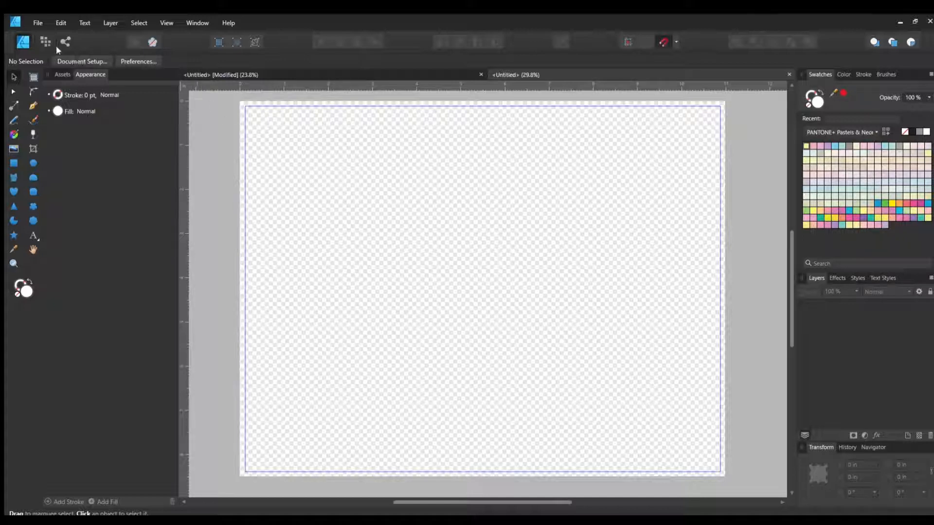
- Switch to the Pixel Persona and select the coffee cup stamp brush from the Brushes category
left_click(42, 39)
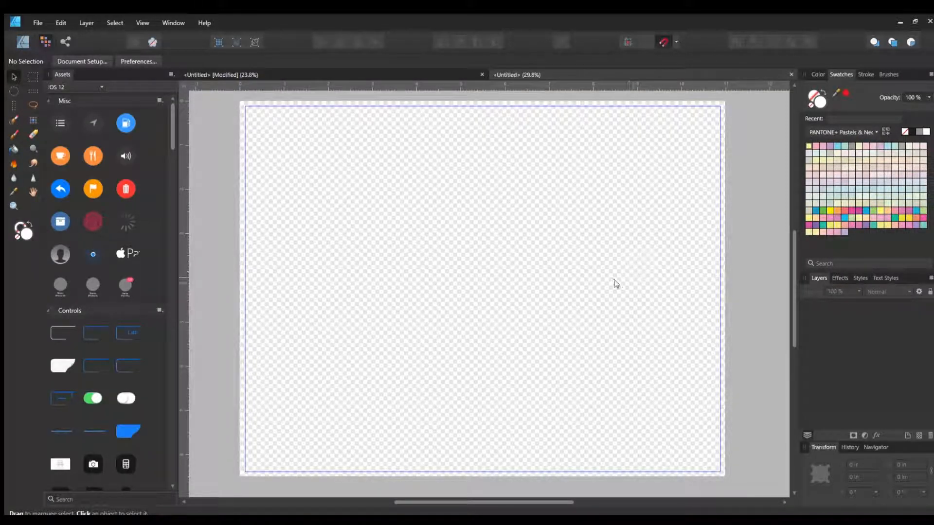
left_click(886, 74)
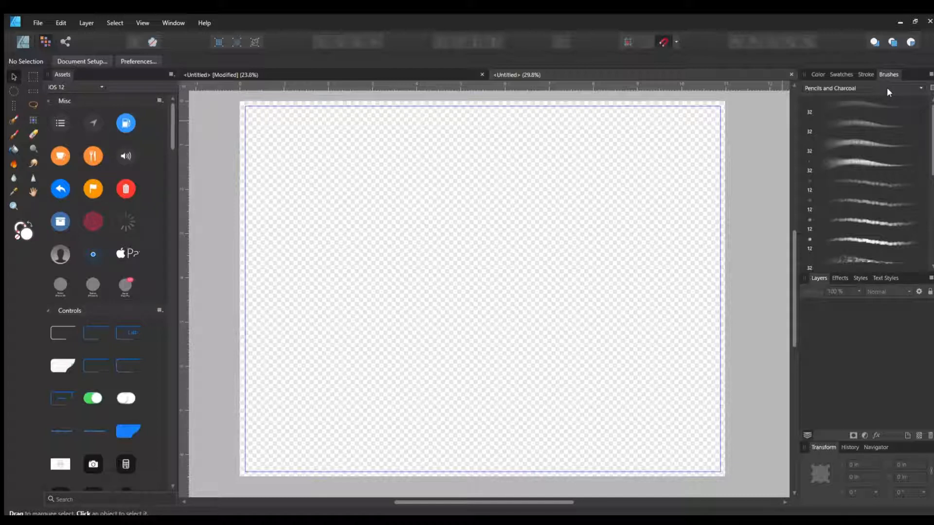
scroll(887, 90, "down", 1)
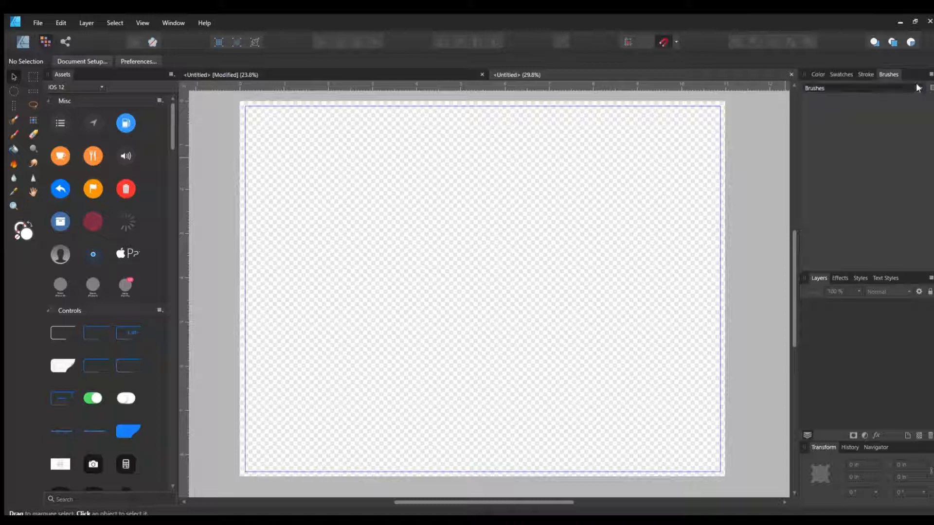
left_click(831, 97)
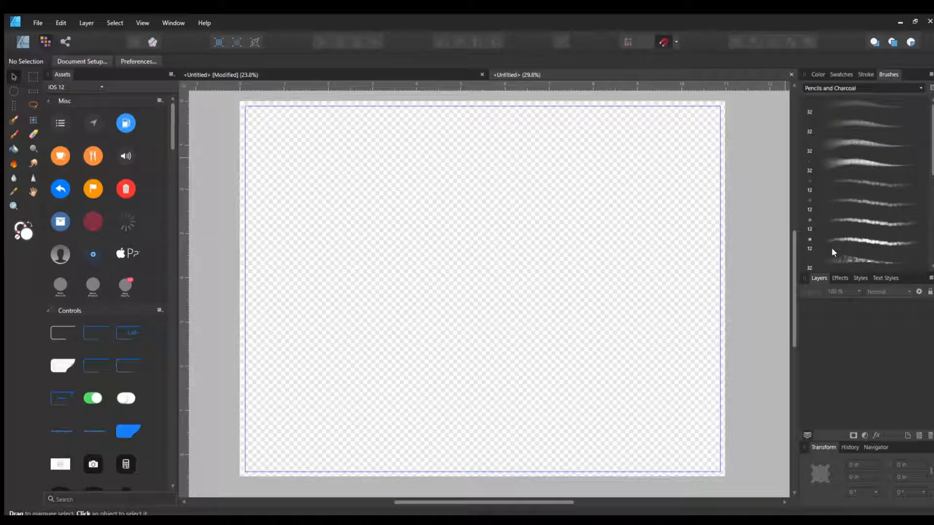
left_click(813, 236)
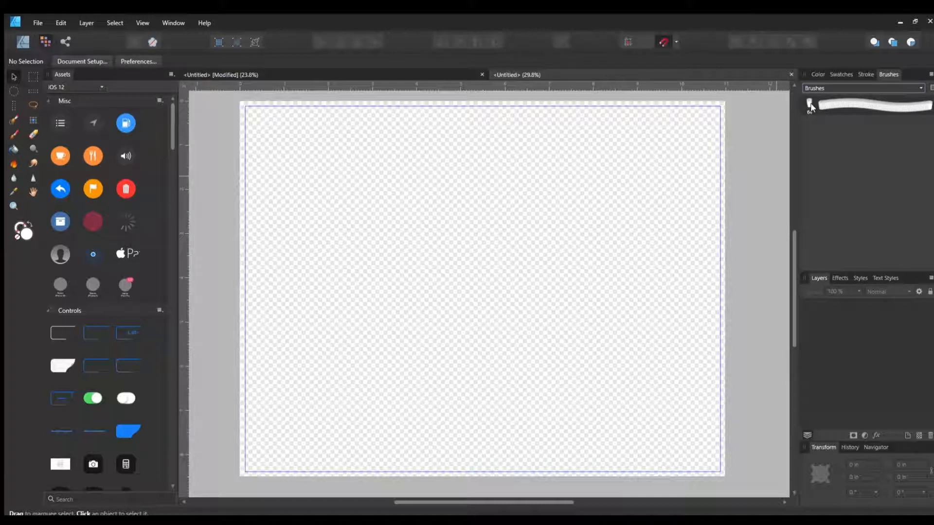
left_click(808, 108)
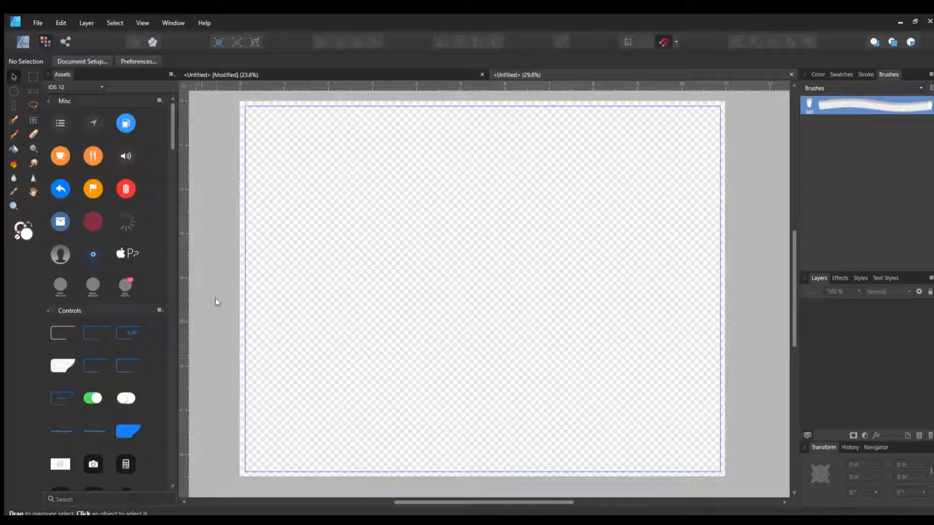
- Set the colour to the pink PANTONE 813 C swatch from the PANTONE+ Pastels & Neons palette, keeping the cup brush at hand
left_click(813, 73)
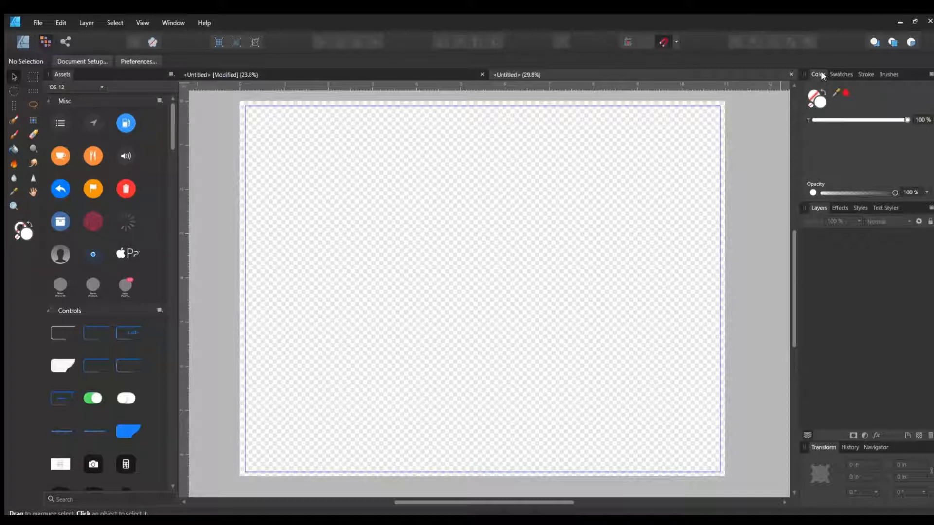
left_click(840, 73)
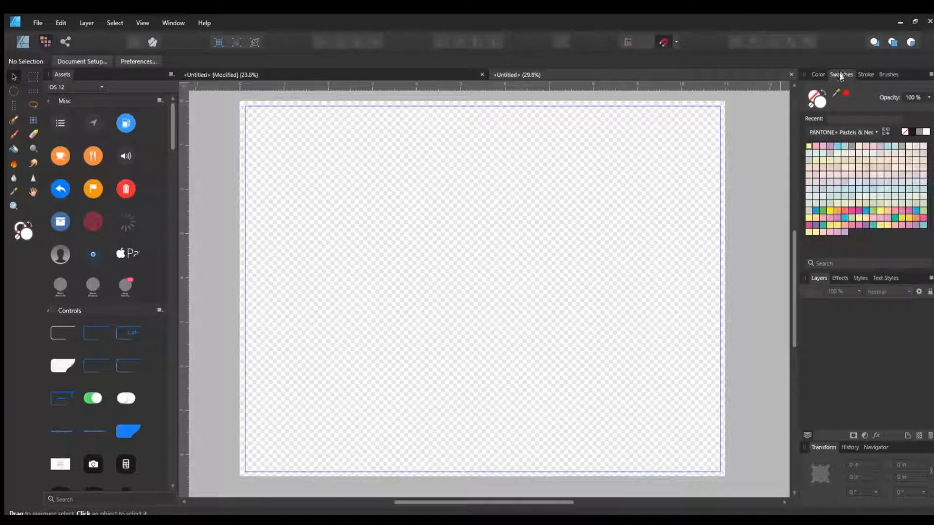
left_click(807, 226)
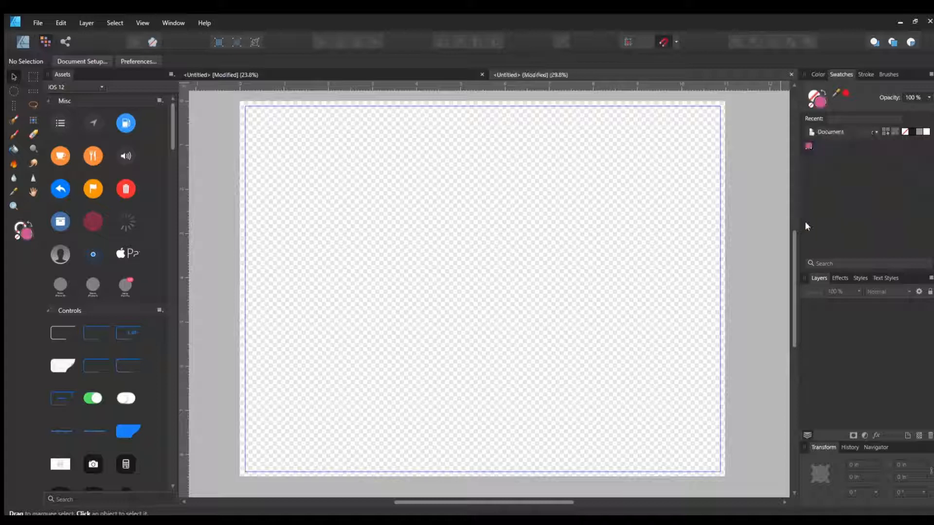
left_click(884, 73)
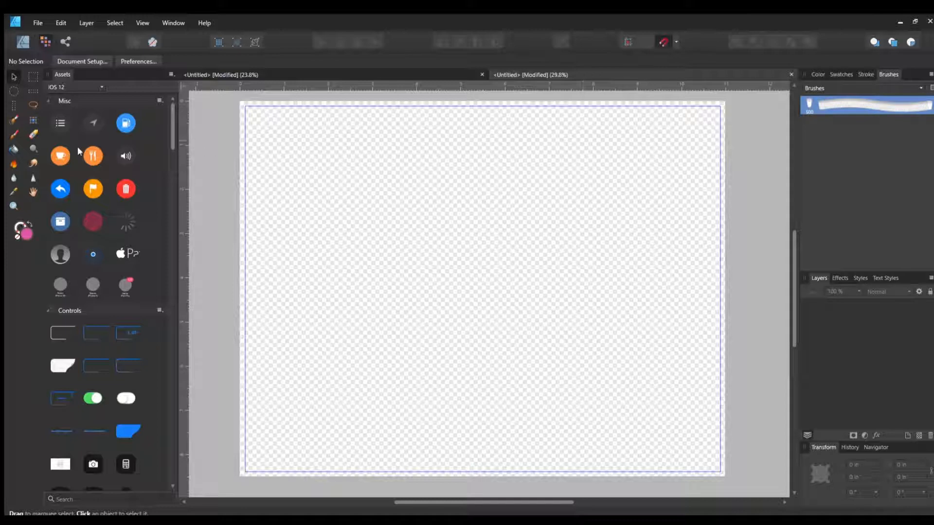
- Stamp one coffee cup near the upper middle of the page with the Paint Brush, and undo the extra stamp
left_click(11, 135)
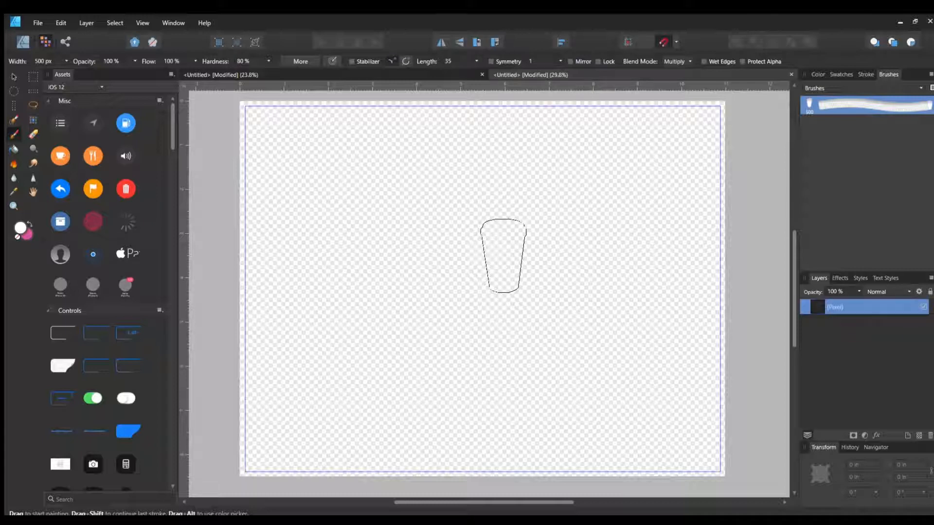
left_click(469, 222)
left_click(381, 226)
key("ctrl+z")
- Enlarge the cup proportionally to about 4.45 by 7.18 in and place it near the page's centre
left_click(14, 76)
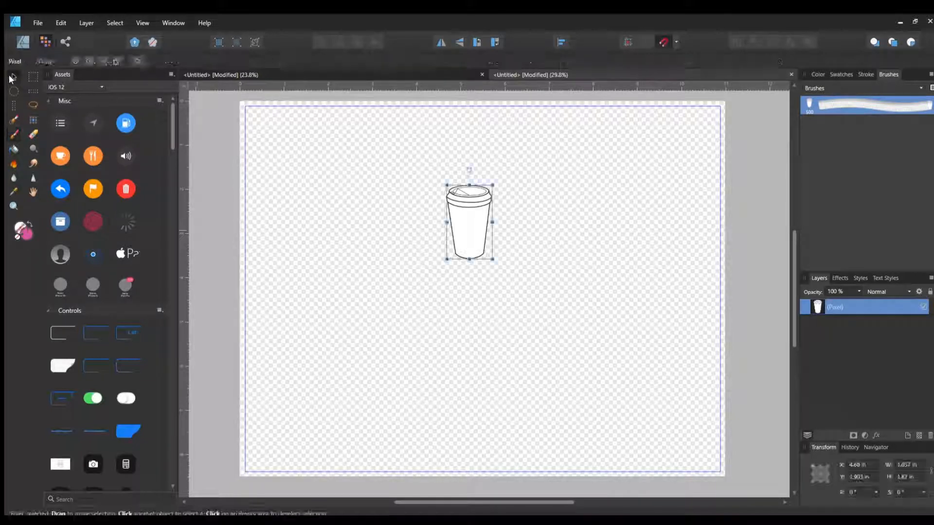
left_click_drag(492, 258, 612, 377)
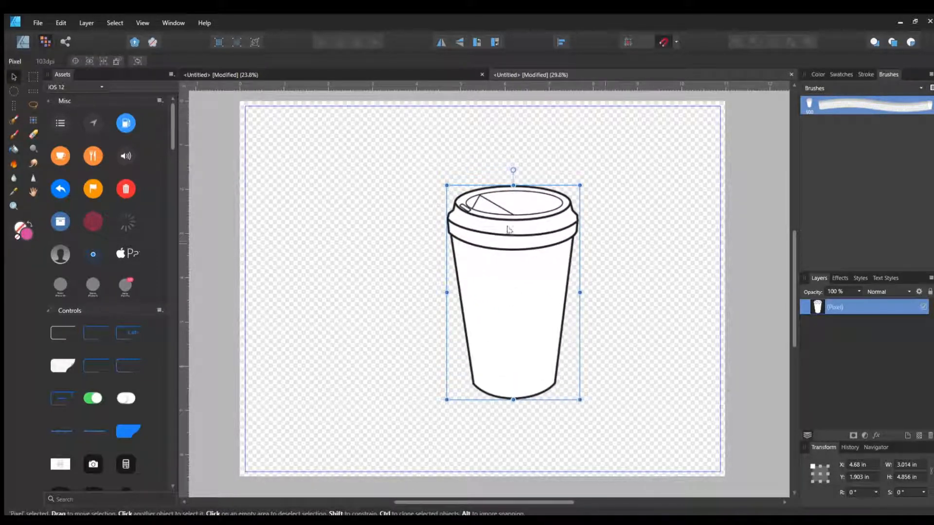
left_click_drag(529, 231, 355, 176)
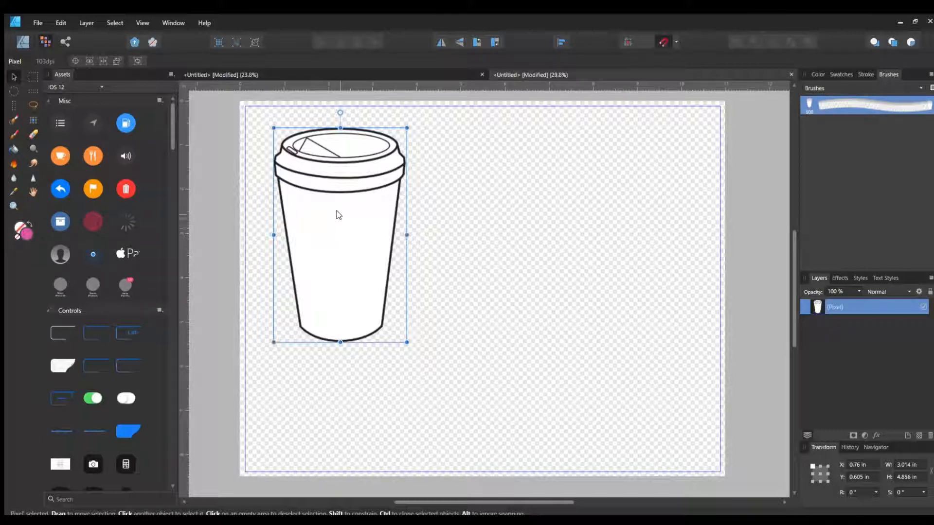
left_click_drag(408, 345, 473, 393)
key("ctrl+z")
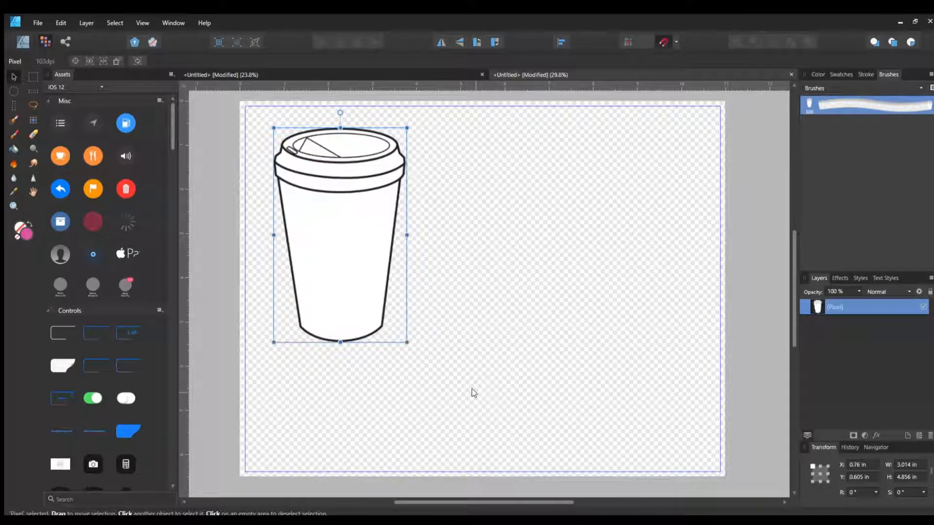
left_click_drag(410, 345, 472, 445)
left_click_drag(415, 380, 499, 375)
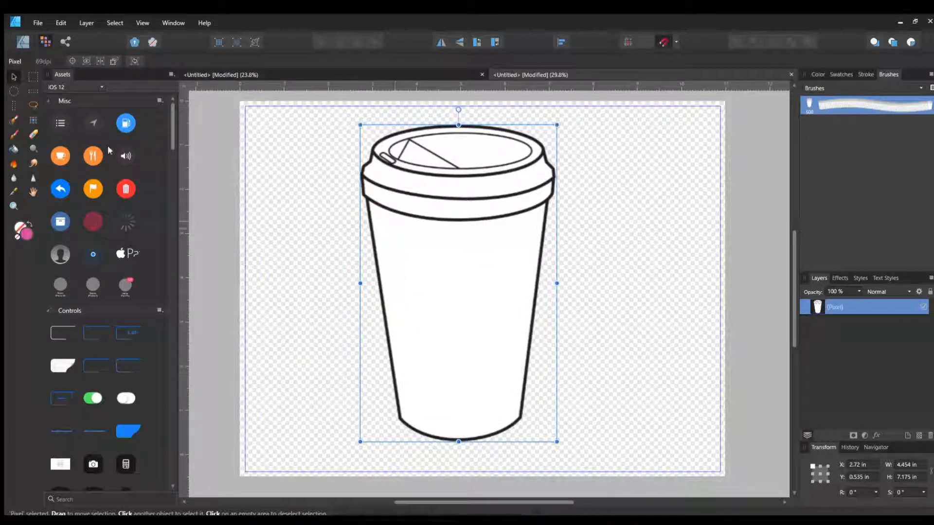
- Flood-fill the cup's body with the pink PANTONE 813 C at 20 % tolerance
left_click(818, 74)
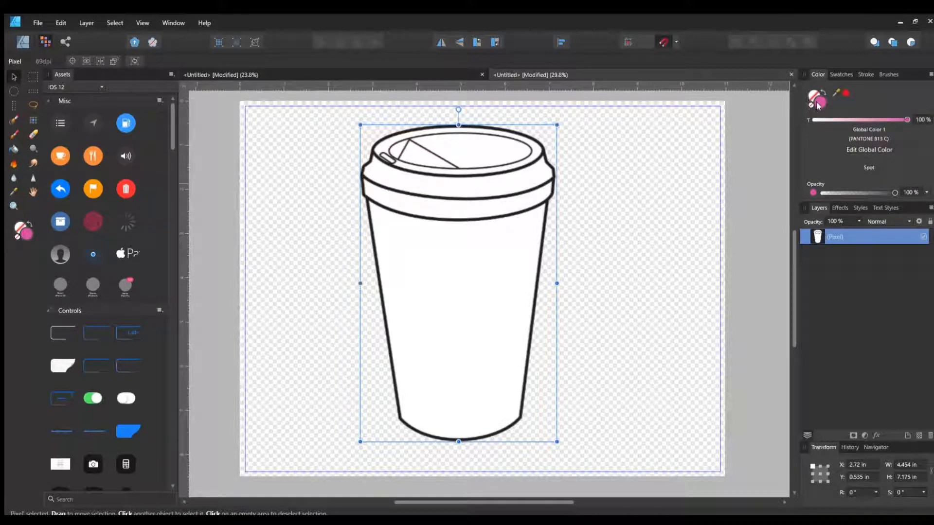
left_click(13, 149)
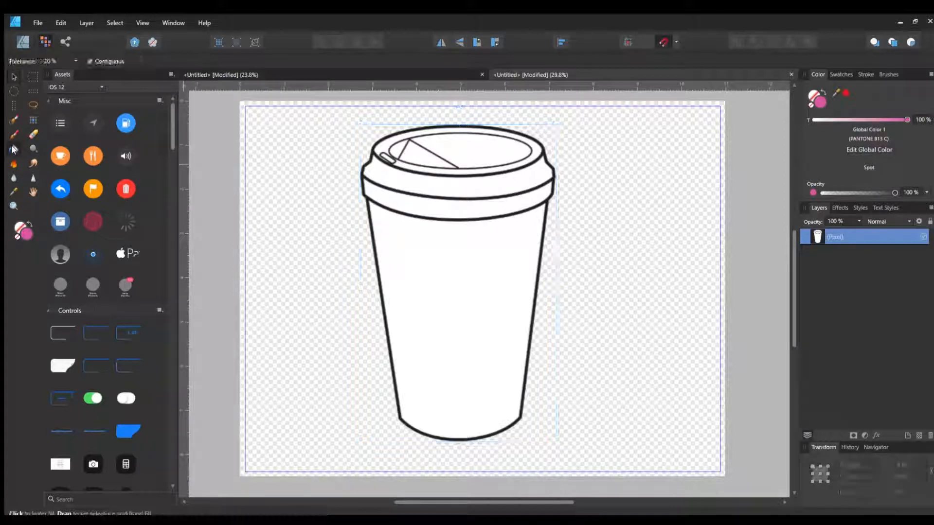
left_click(490, 275)
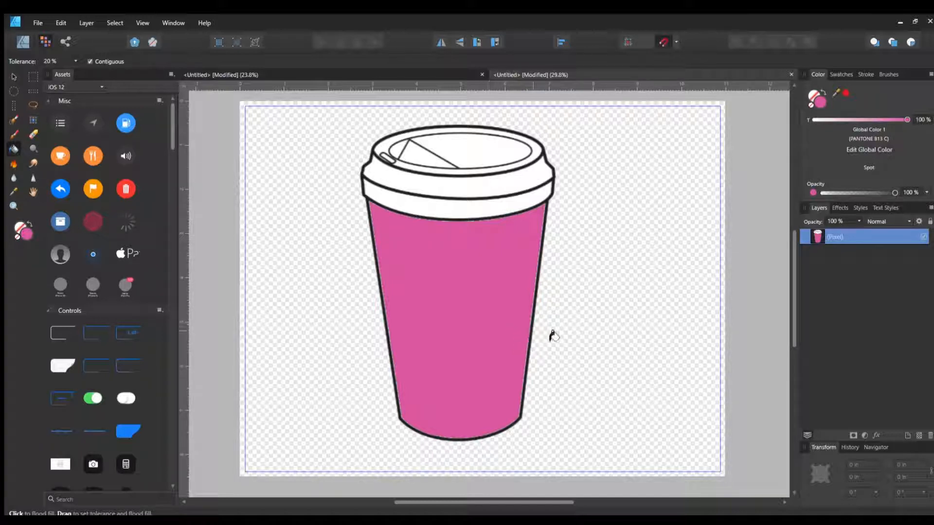
- Flood-fill the white slivers inside the middle of the cup's right outline with pink, undoing any fill that covers the outline
scroll(591, 324, "left", 1)
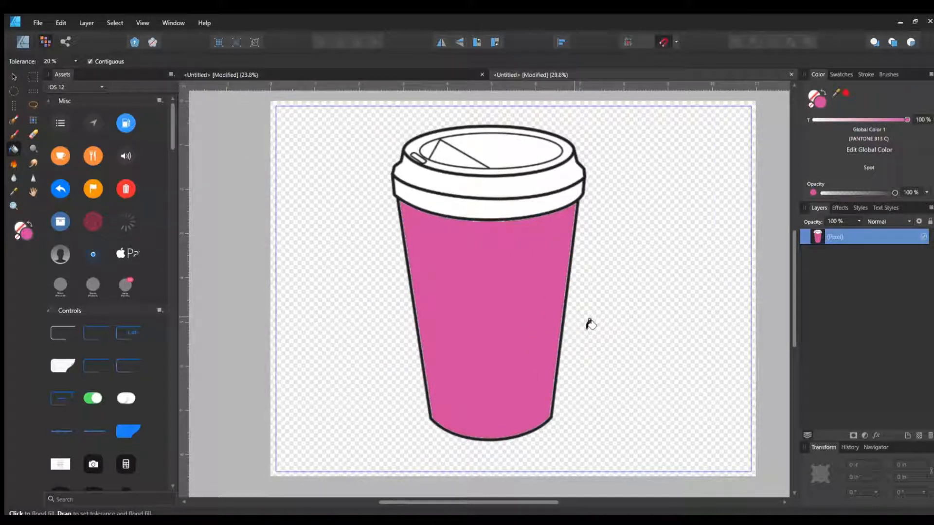
scroll(591, 325, "up", 5)
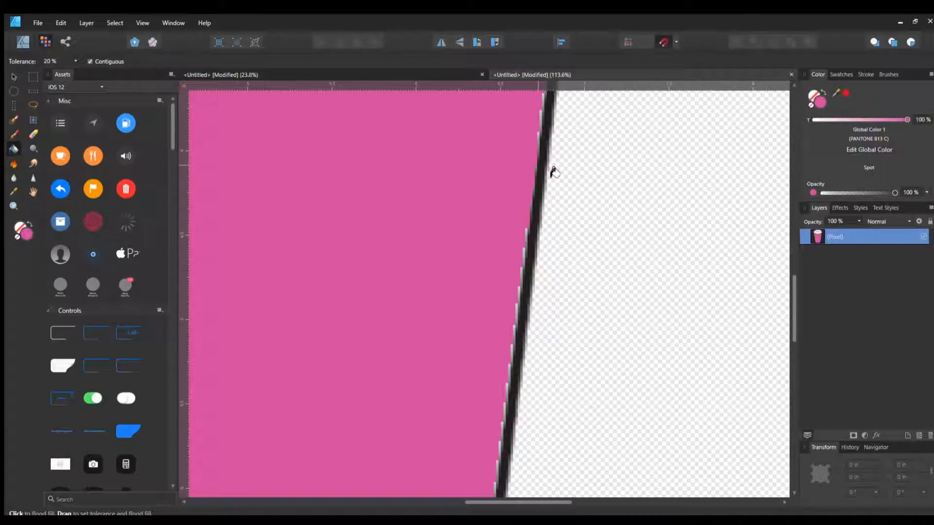
left_click(553, 141)
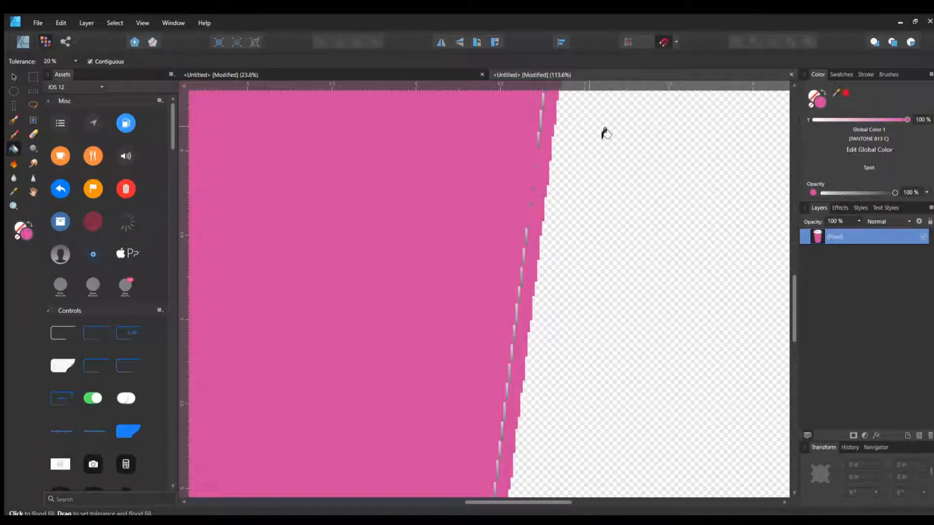
key("ctrl+z")
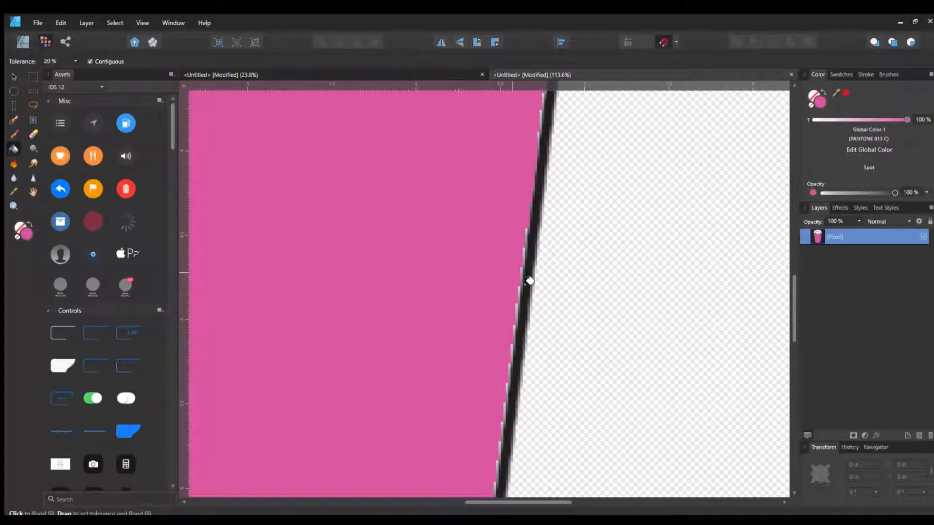
scroll(534, 272, "left", 1)
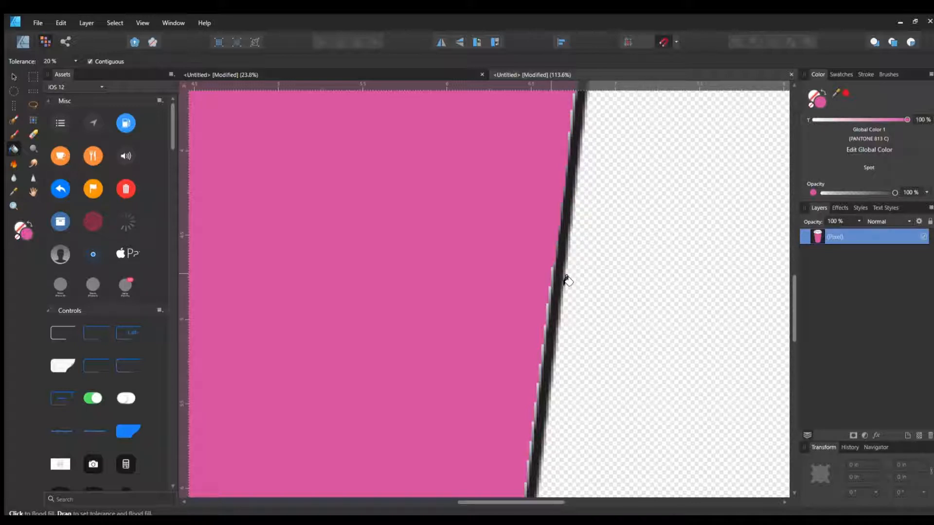
left_click(567, 276)
left_click(558, 317)
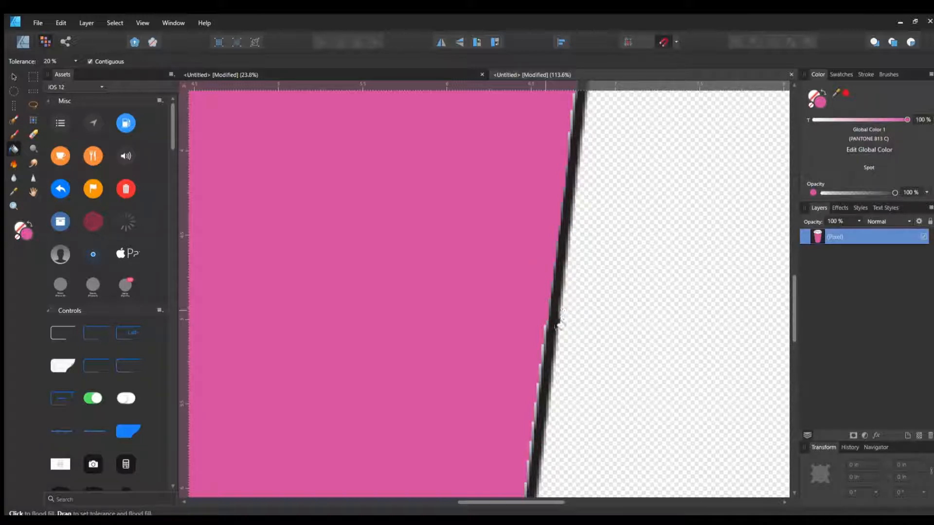
left_click(563, 336)
left_click(558, 362)
left_click(558, 376)
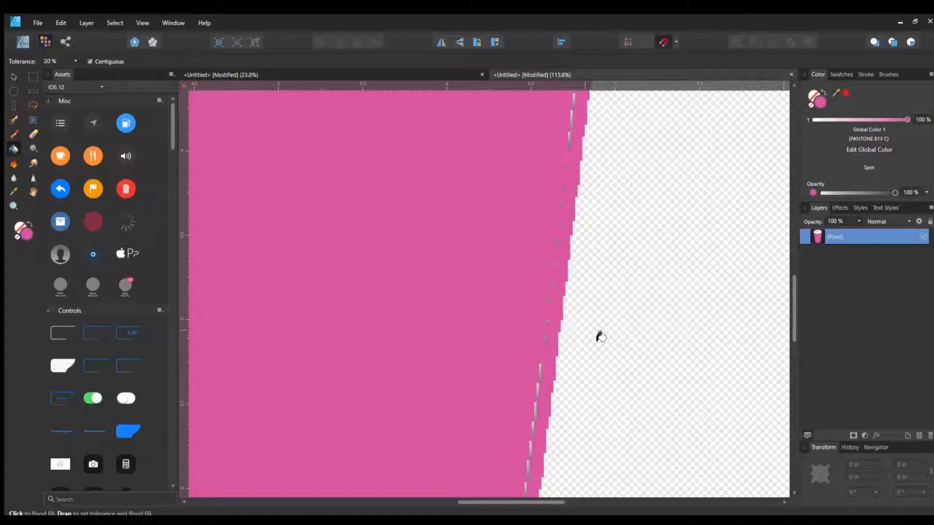
key("ctrl+z")
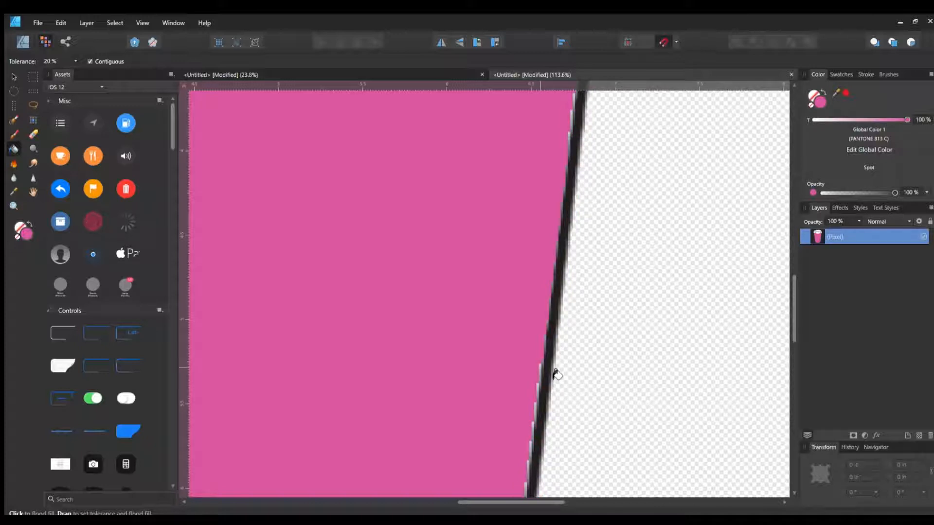
- Flood-fill the white slivers along the lower part of the cup's right outline with pink, undoing any fill that covers the outline
left_click(556, 374)
left_click(550, 433)
scroll(554, 421, "down", 3)
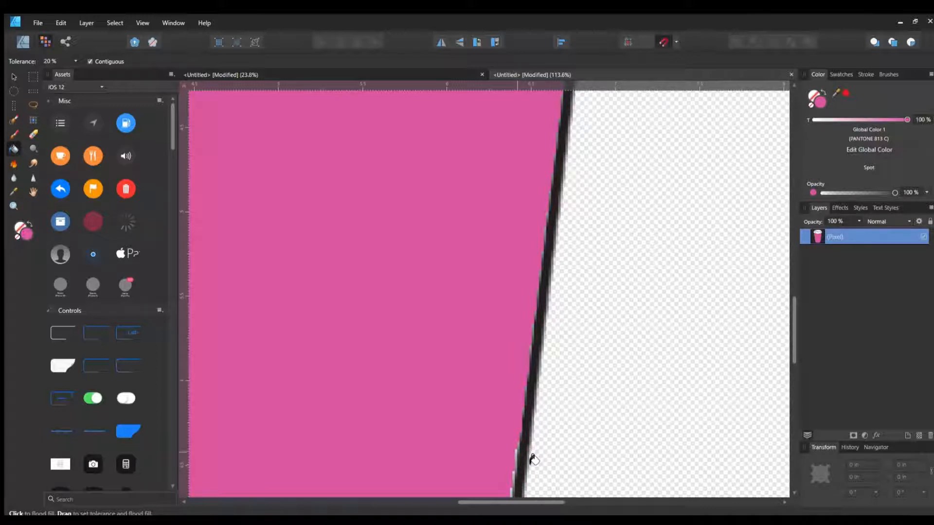
scroll(533, 434, "down", 3)
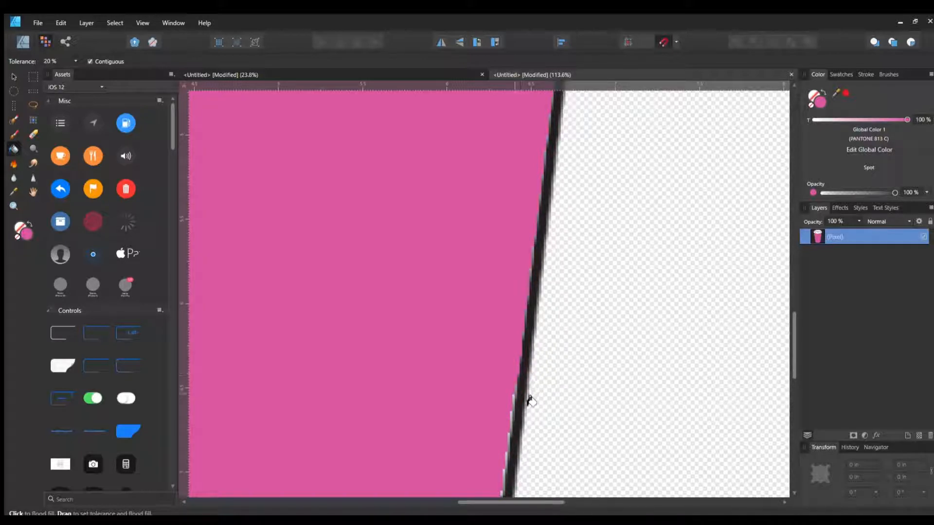
left_click(528, 405)
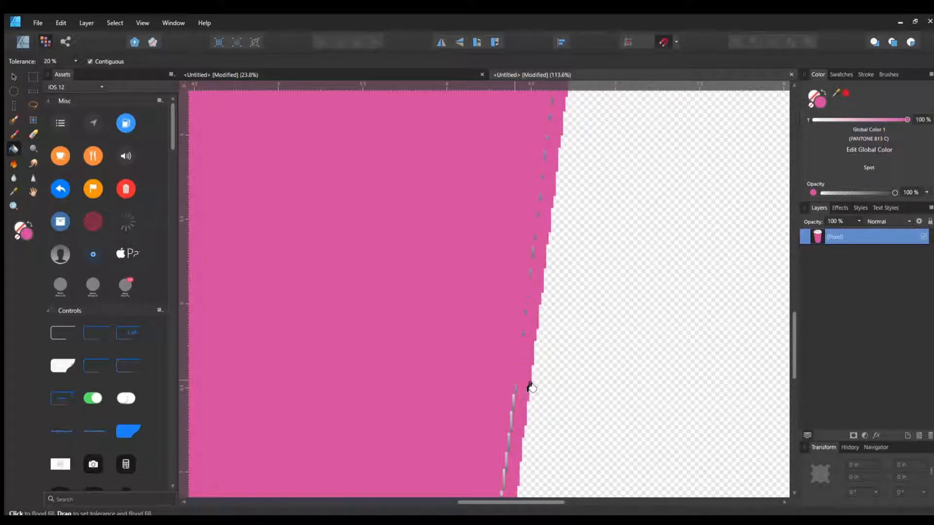
key("ctrl+z")
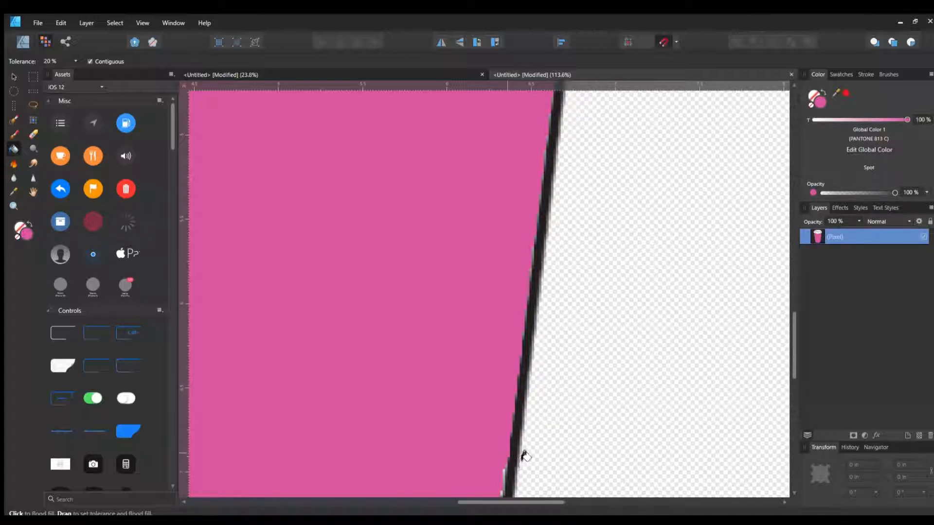
scroll(525, 456, "down", 3)
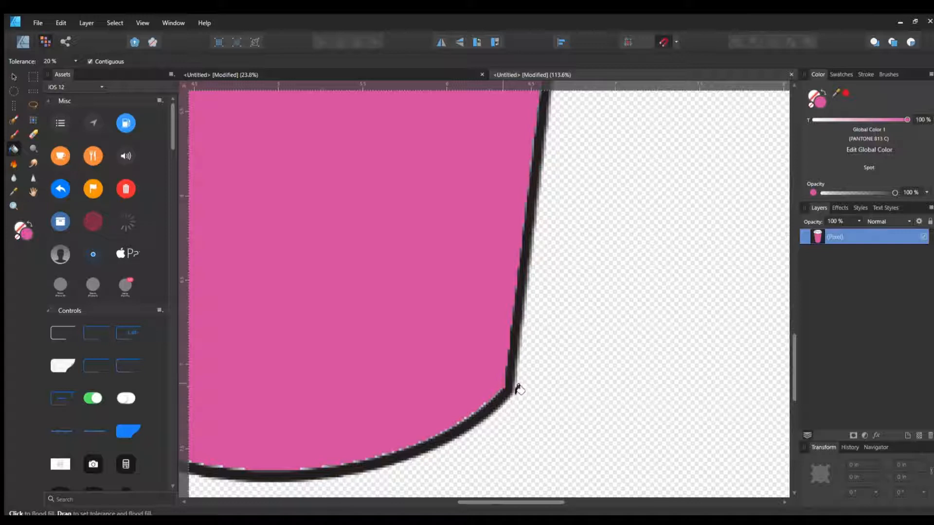
scroll(571, 310, "up", 3)
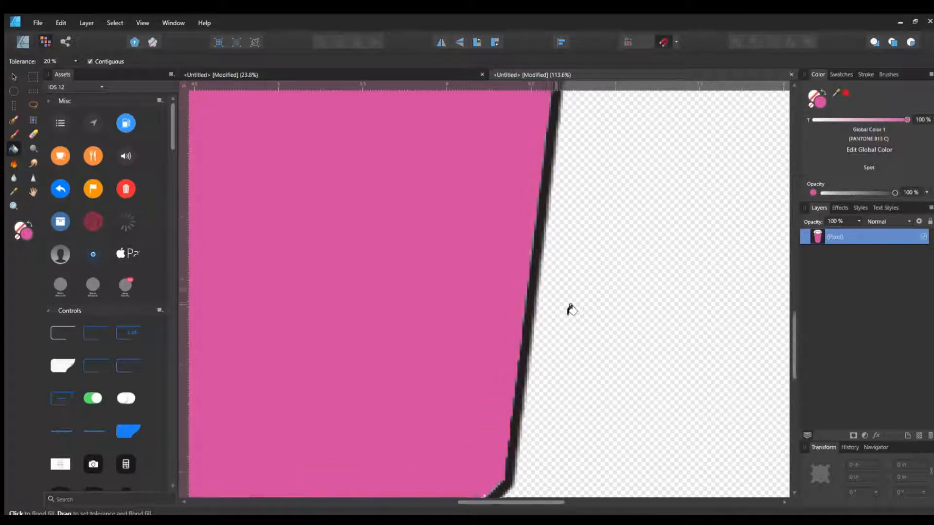
- Flood-fill the remaining white slivers along the upper part of the cup's right outline with pink, undoing any fill that covers the outline
scroll(571, 310, "left", 5)
scroll(579, 277, "up", 1)
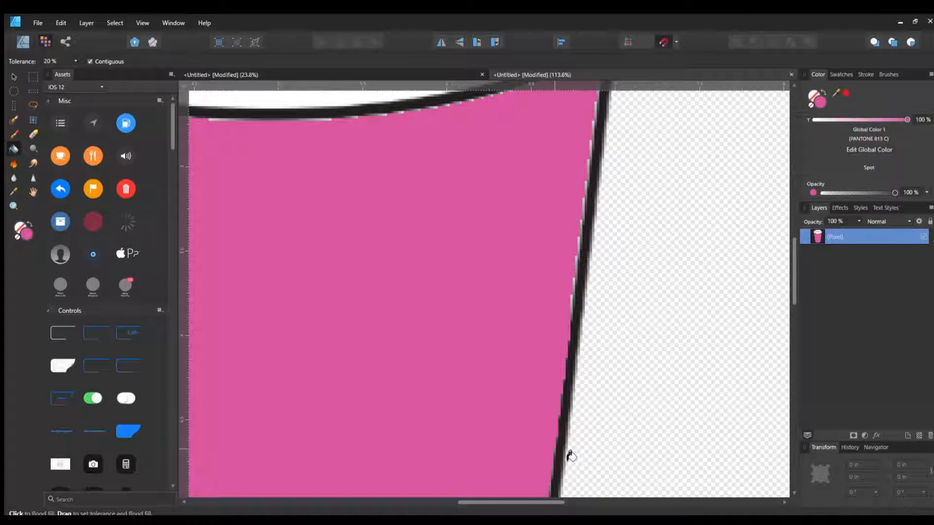
scroll(567, 438, "down", 2)
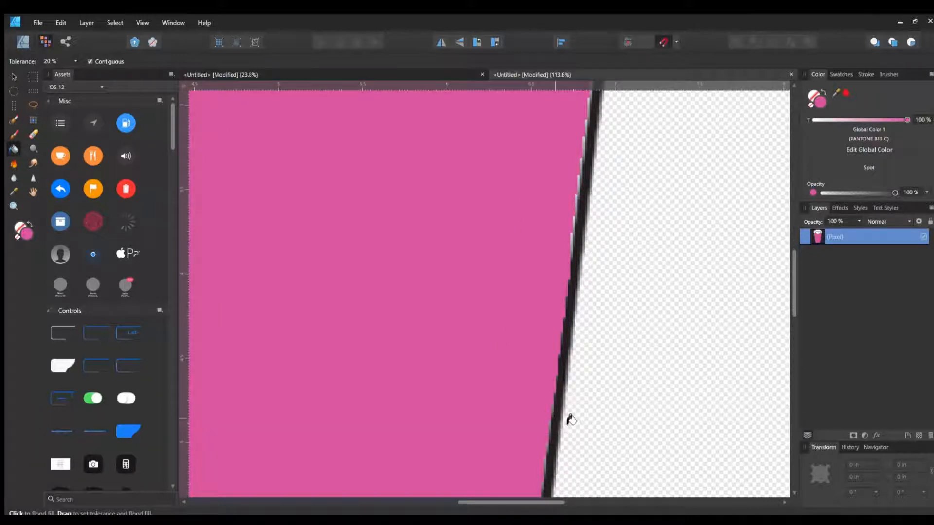
scroll(572, 459, "down", 1)
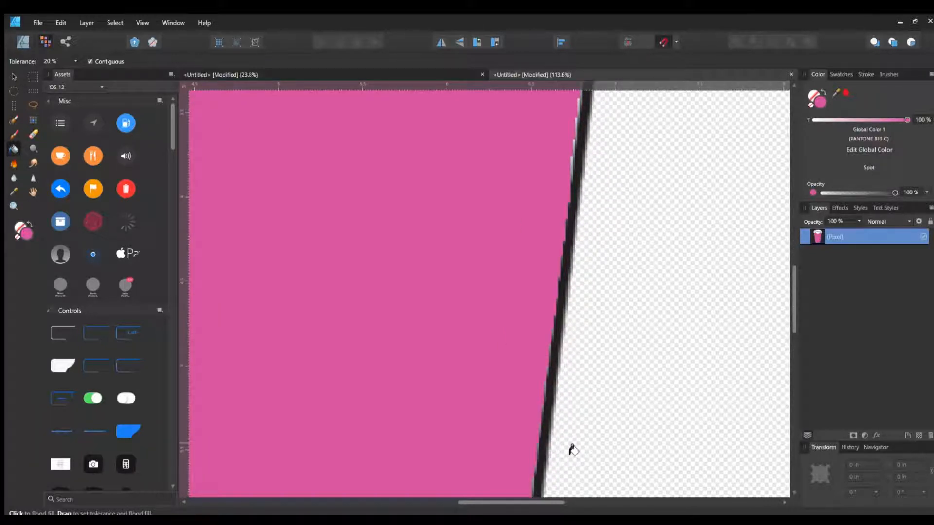
scroll(570, 445, "up", 2)
scroll(570, 440, "up", 2)
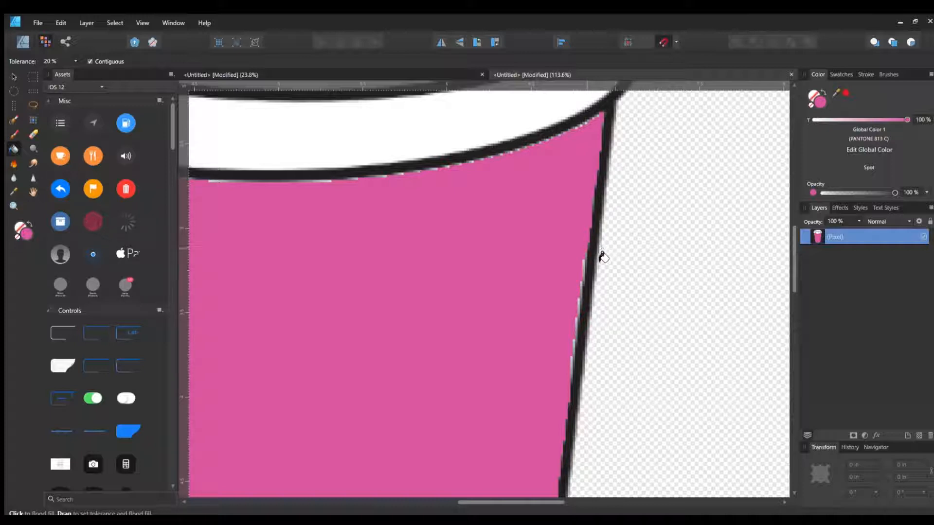
left_click(597, 285)
key("ctrl+z")
scroll(590, 351, "up", 2)
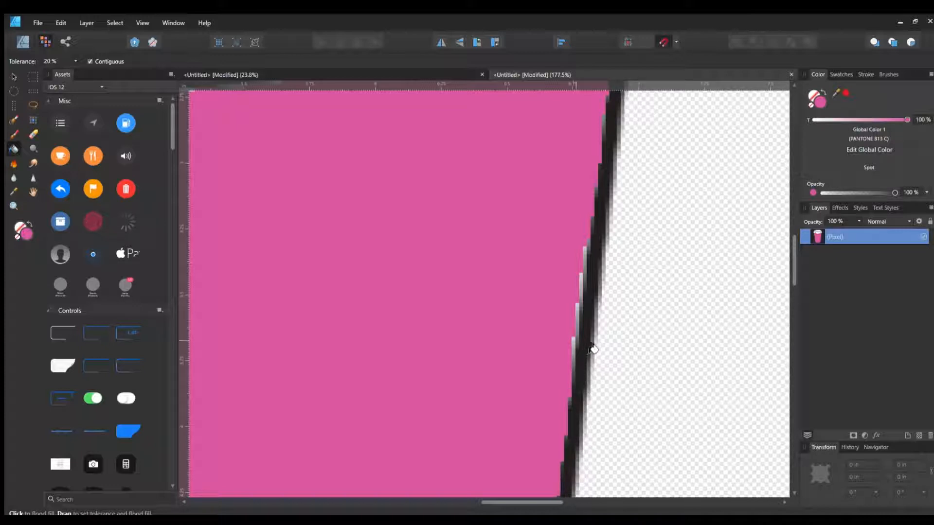
left_click(578, 314)
left_click(594, 290)
left_click(599, 266)
scroll(597, 287, "up", 2)
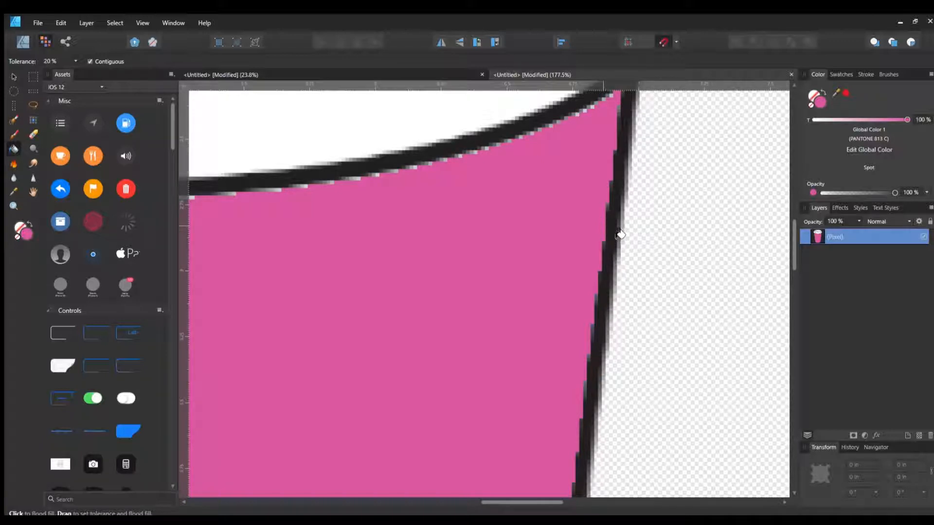
scroll(614, 195, "up", 2)
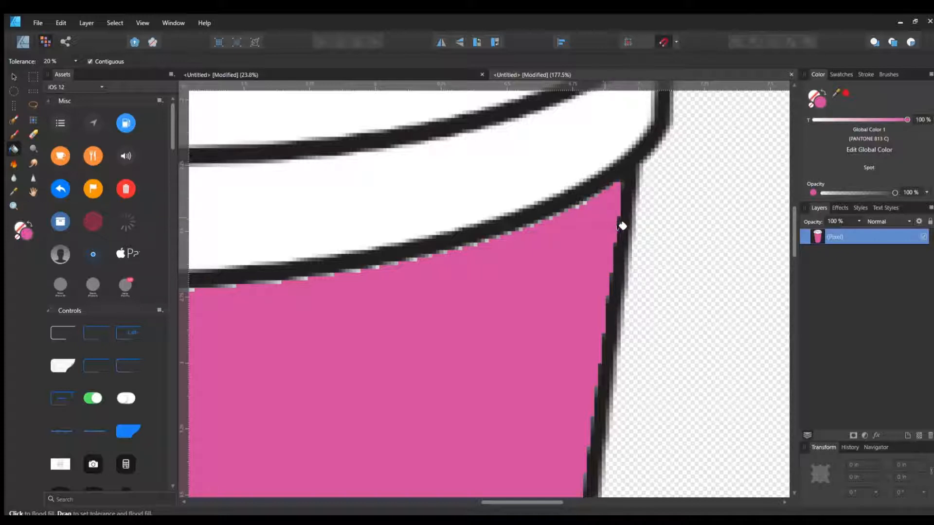
scroll(624, 219, "down", 5)
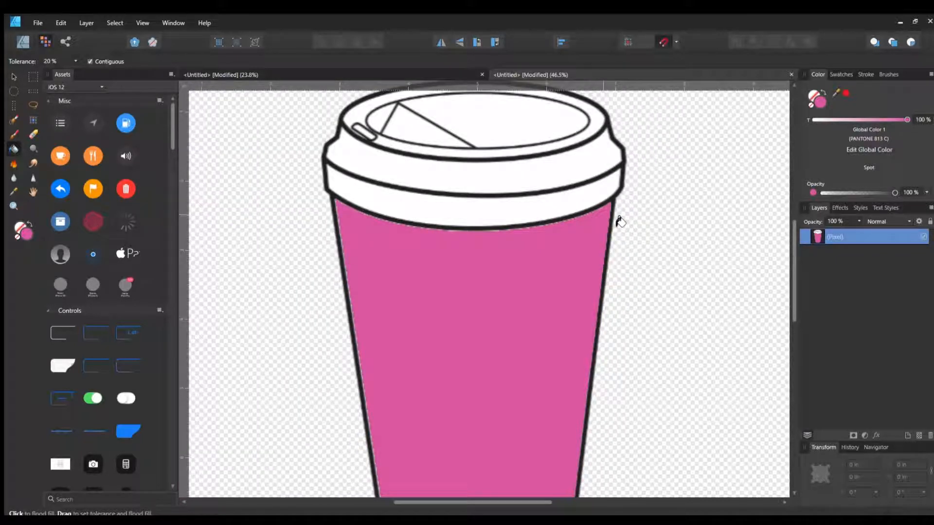
scroll(620, 222, "down", 1)
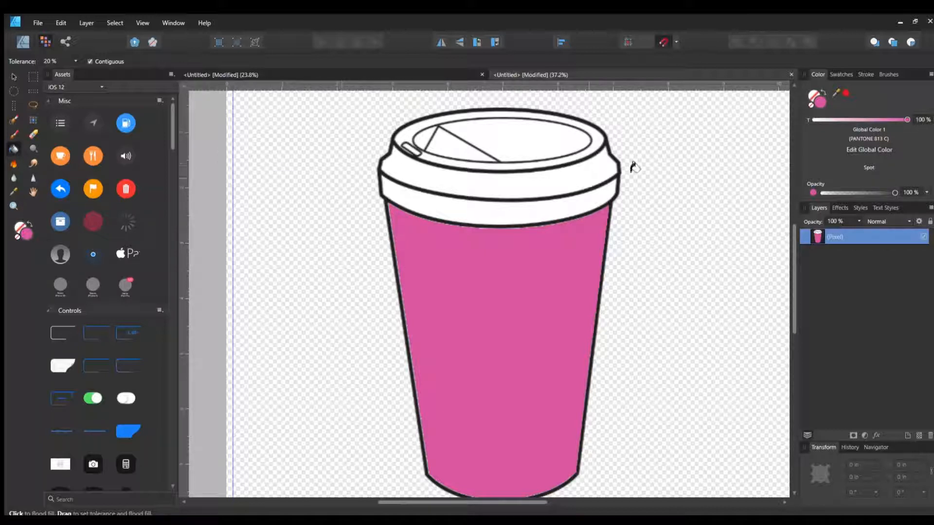
- Try filling the lower band of the cup's lid with black, and undo the fill
left_click(840, 74)
left_click(910, 131)
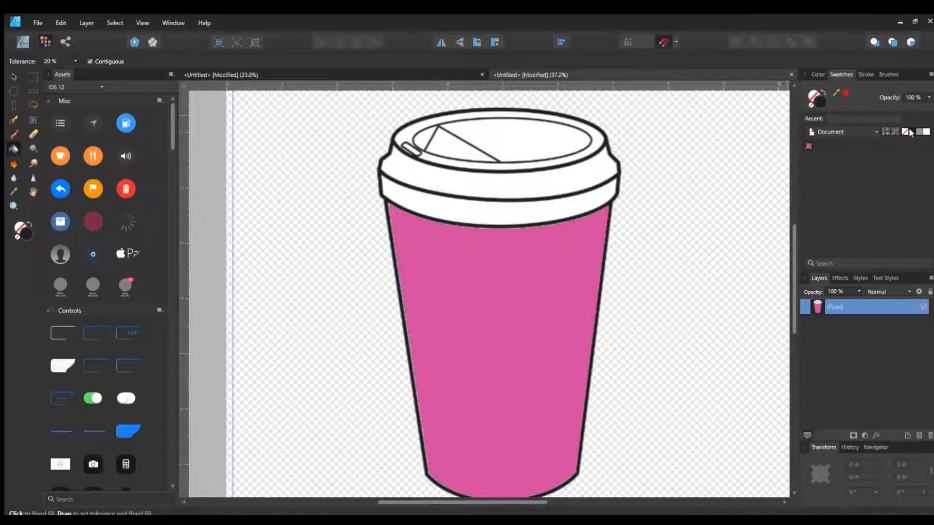
left_click(531, 219)
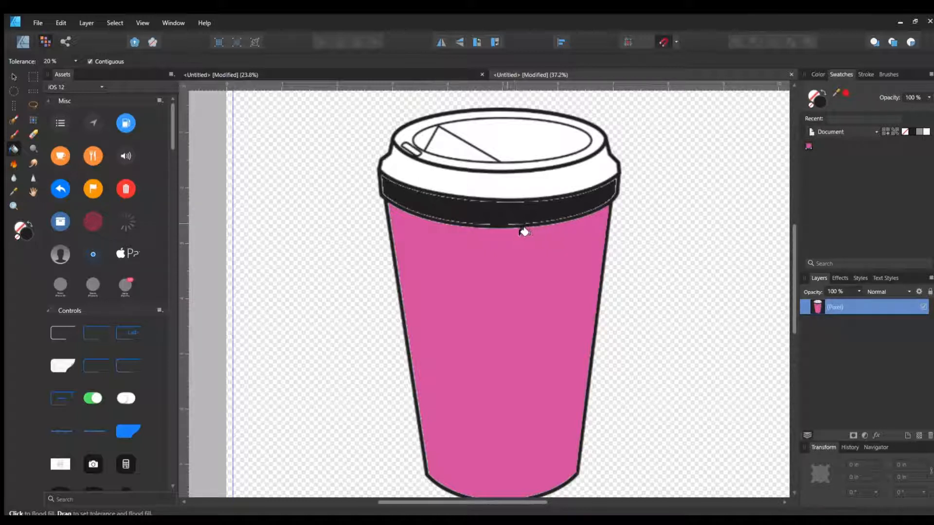
left_click(586, 215)
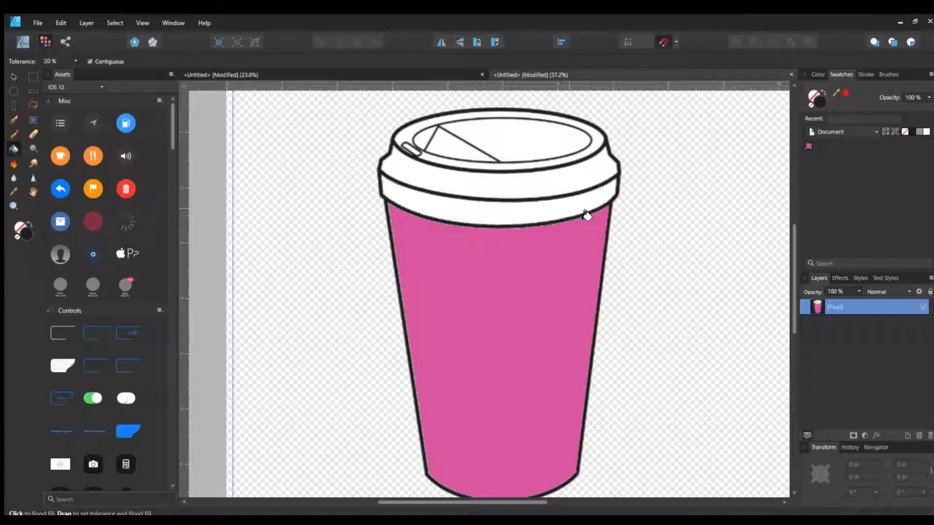
- Flood-fill the upper and lower side bands of the lid with a teal green from the PANTONE+ Pastels & Neons palette
left_click(818, 74)
left_click(841, 75)
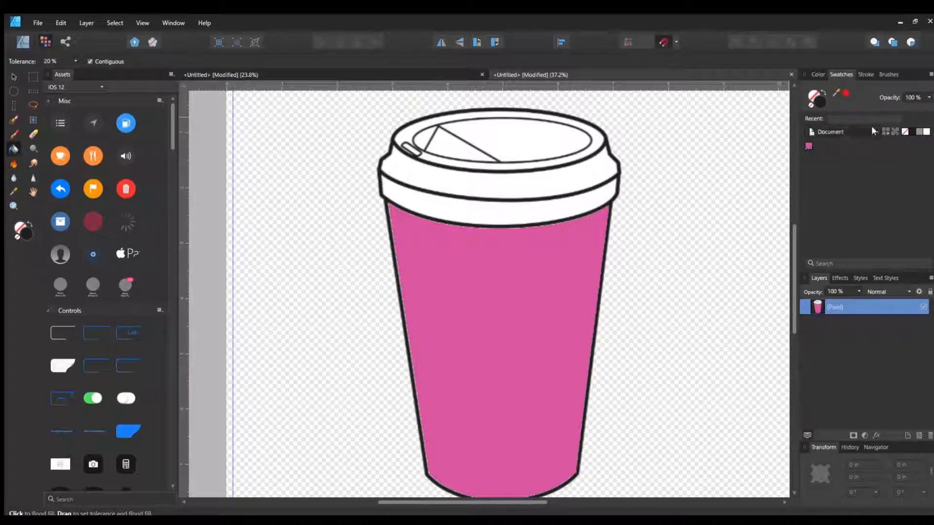
left_click(841, 175)
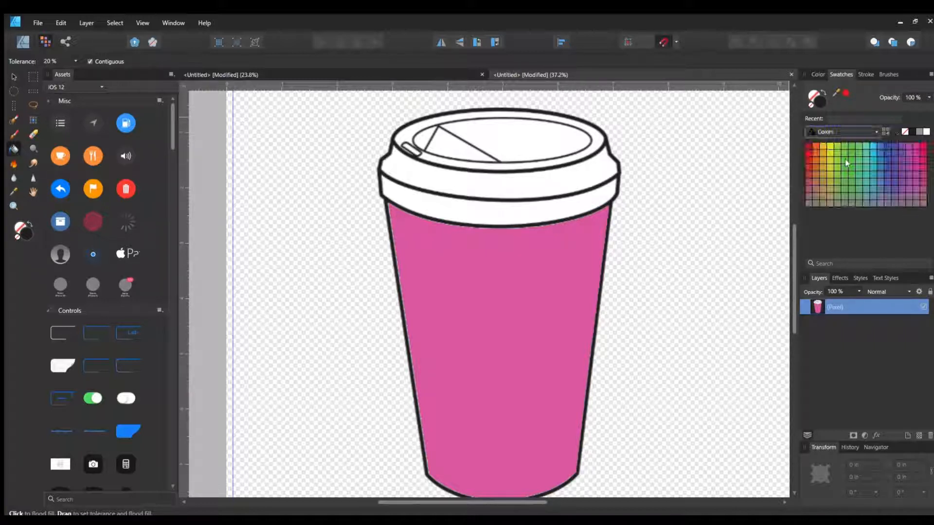
left_click(865, 260)
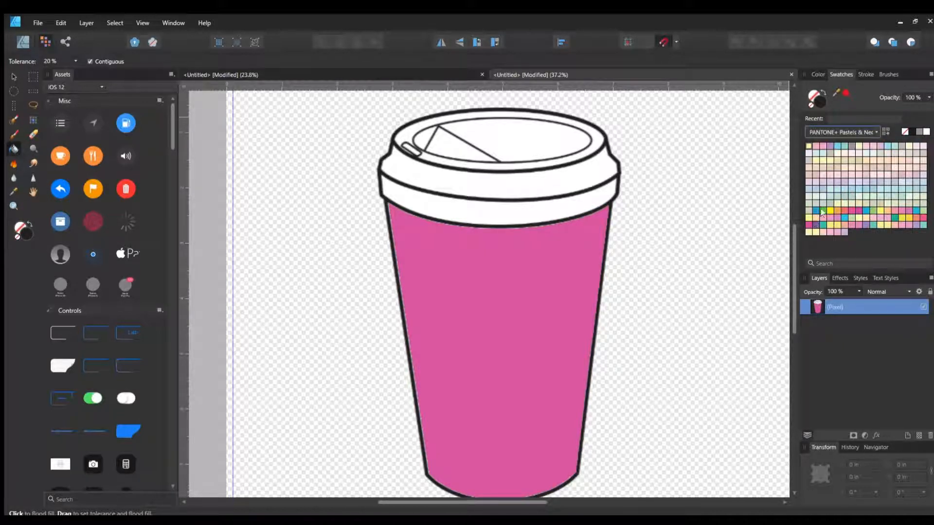
left_click(894, 217)
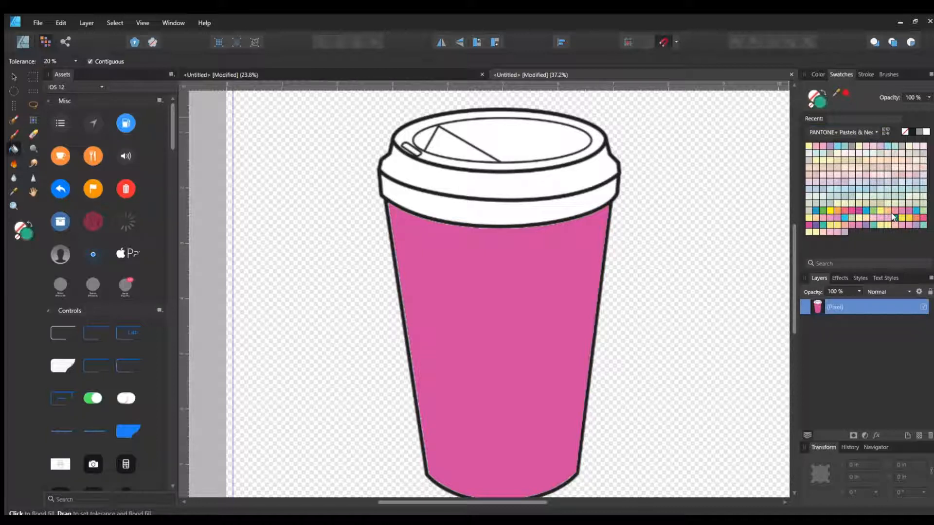
left_click(520, 194)
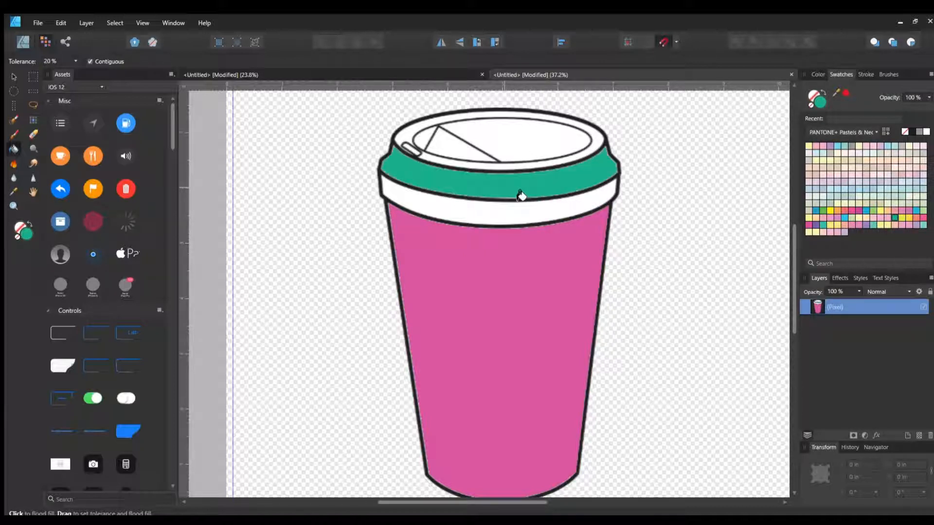
left_click(503, 219)
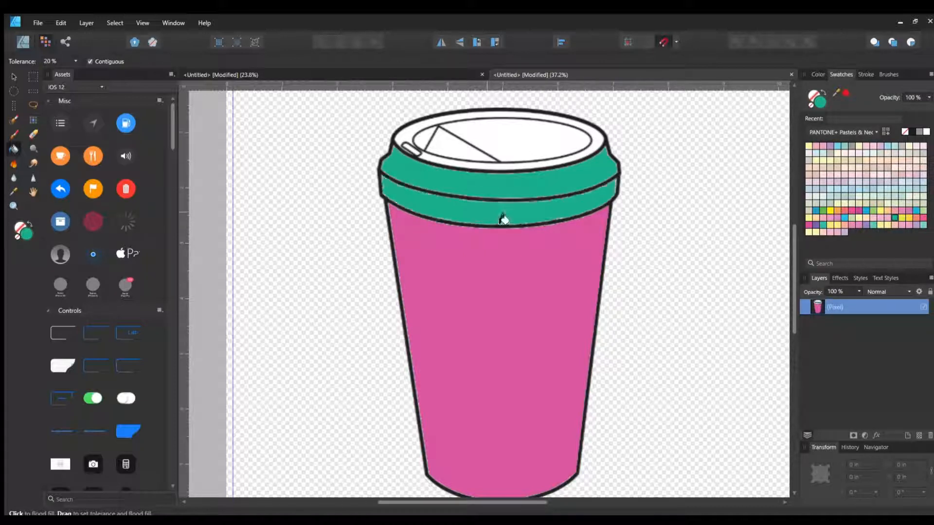
- Flood-fill the lid's rim and all sections of its top with the same teal green, leaving the sip hole white
left_click(525, 170)
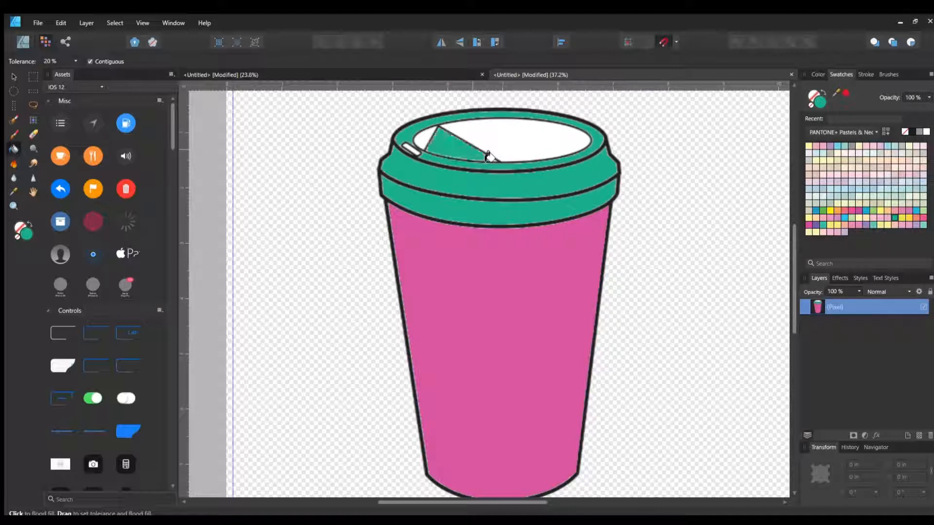
left_click(506, 144)
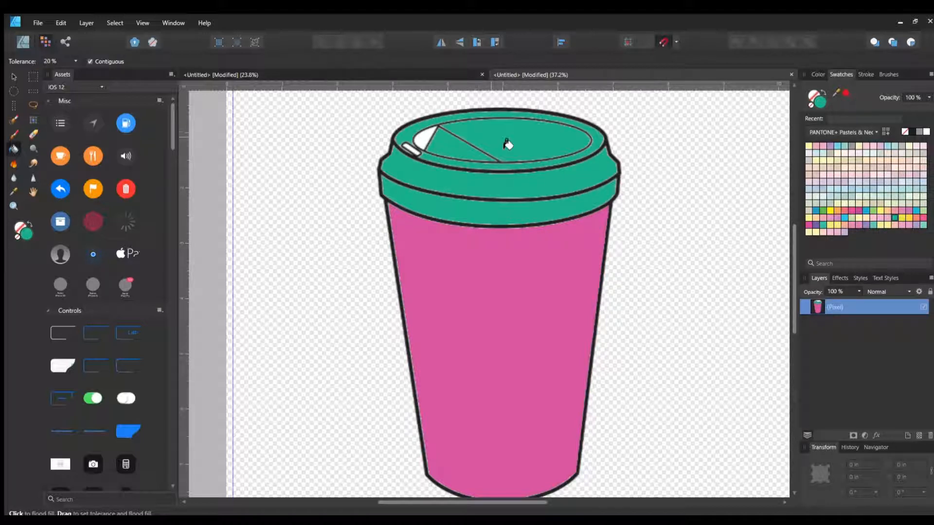
left_click(432, 140)
scroll(479, 163, "up", 5)
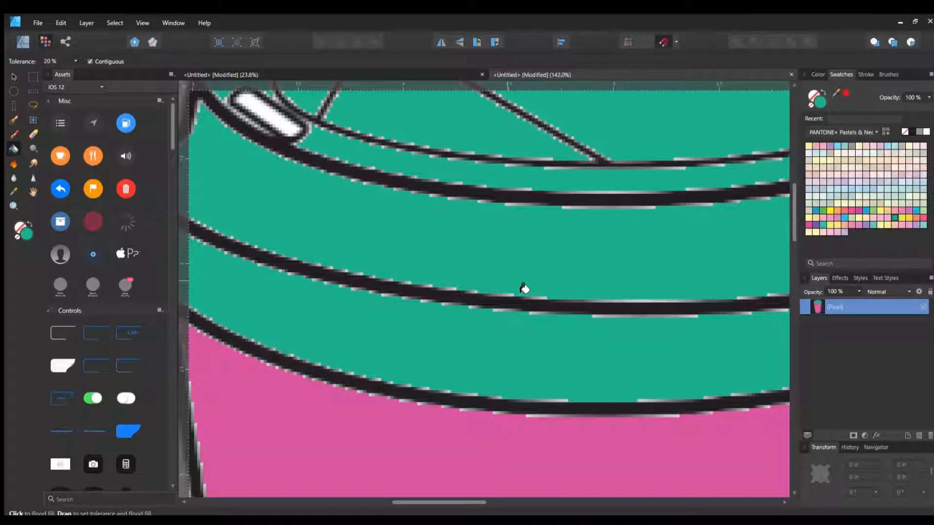
scroll(524, 289, "down", 8)
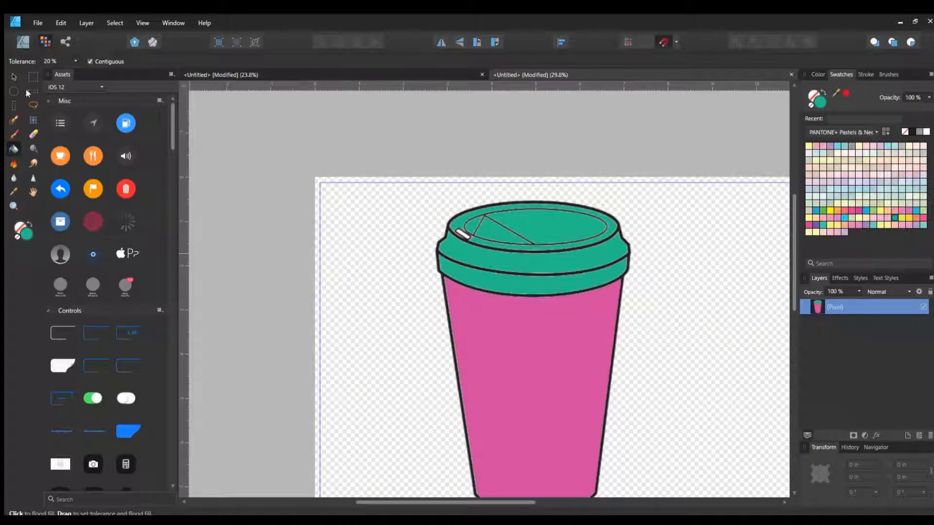
- Move the cup to the page's upper-left corner, at about X 0.27 in and Y 0.12 in, and deselect it
left_click(11, 77)
scroll(667, 217, "down", 2)
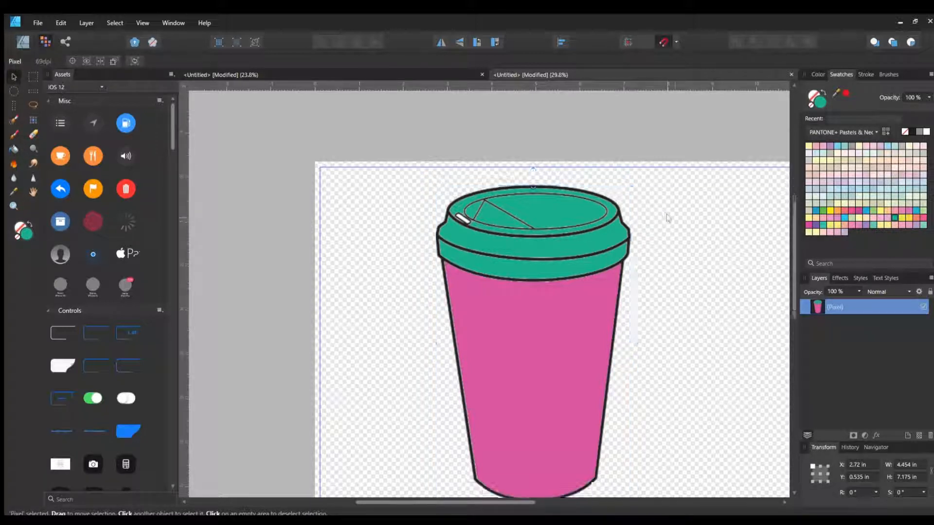
left_click_drag(563, 320, 455, 301)
scroll(404, 322, "down", 1)
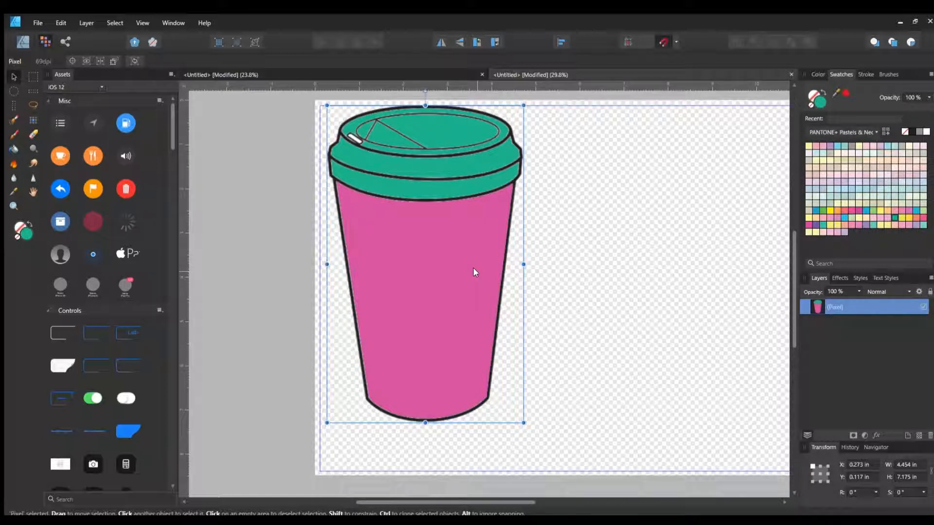
left_click(573, 283)
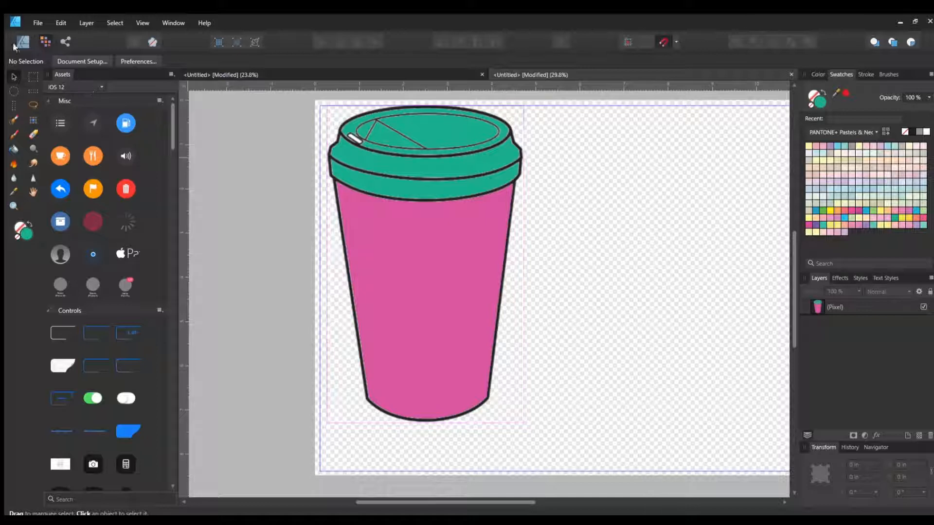
left_click_drag(388, 503, 419, 504)
scroll(436, 467, "up", 3)
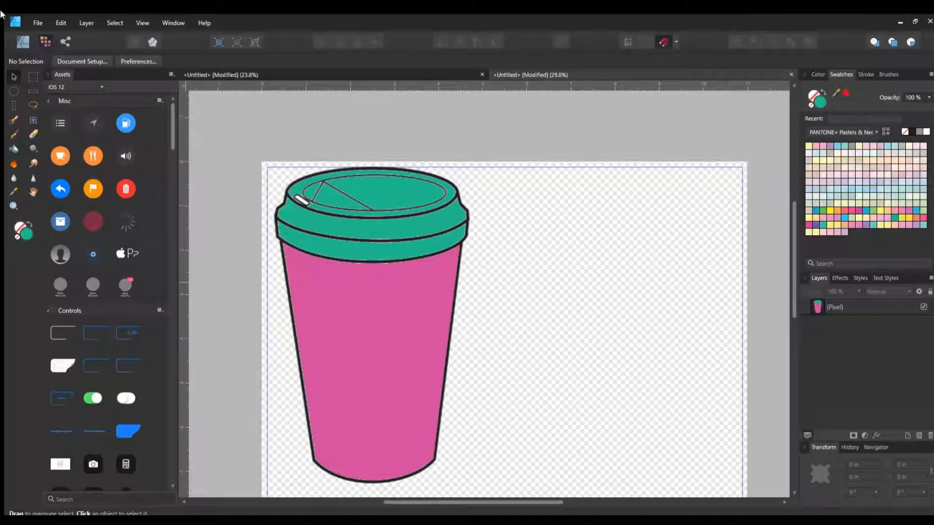
- Draw a teal vector rectangle about 3.28 by 1.55 in on the empty page area beside the cup
left_click(22, 44)
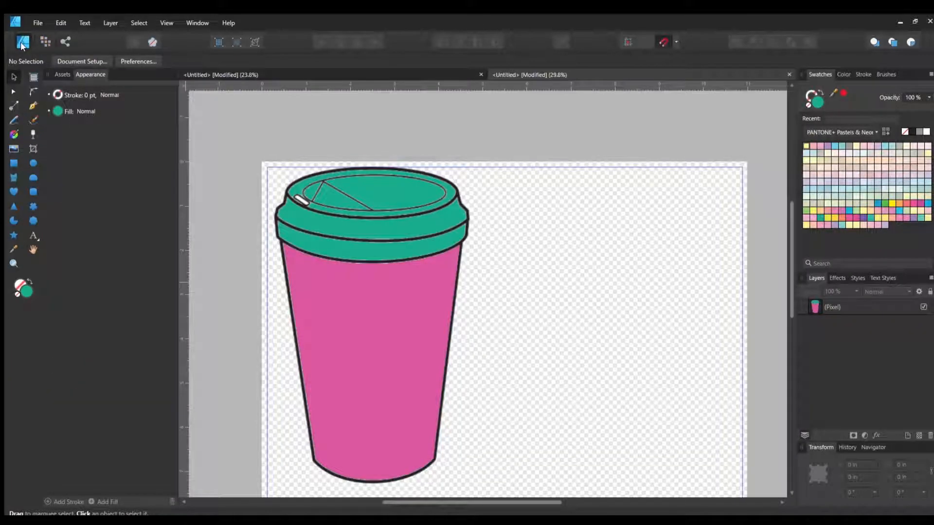
scroll(426, 115, "down", 2)
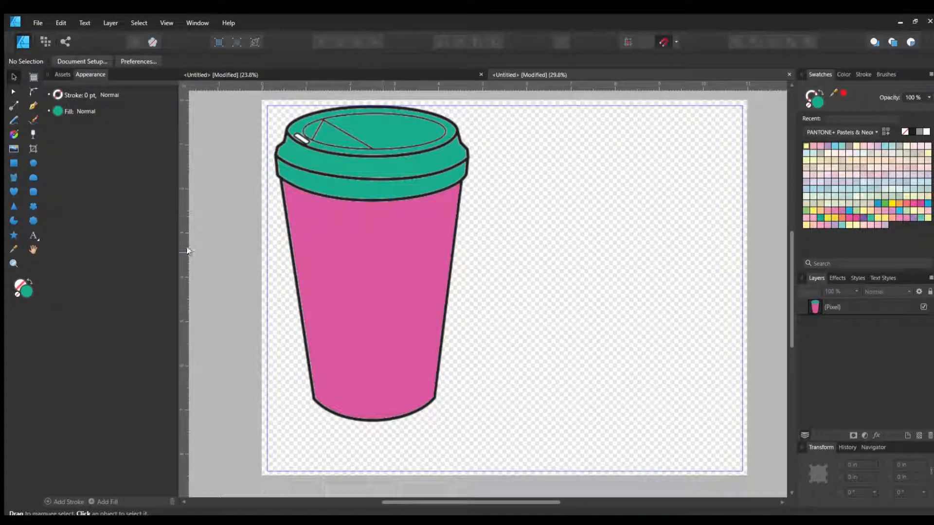
left_click(33, 191)
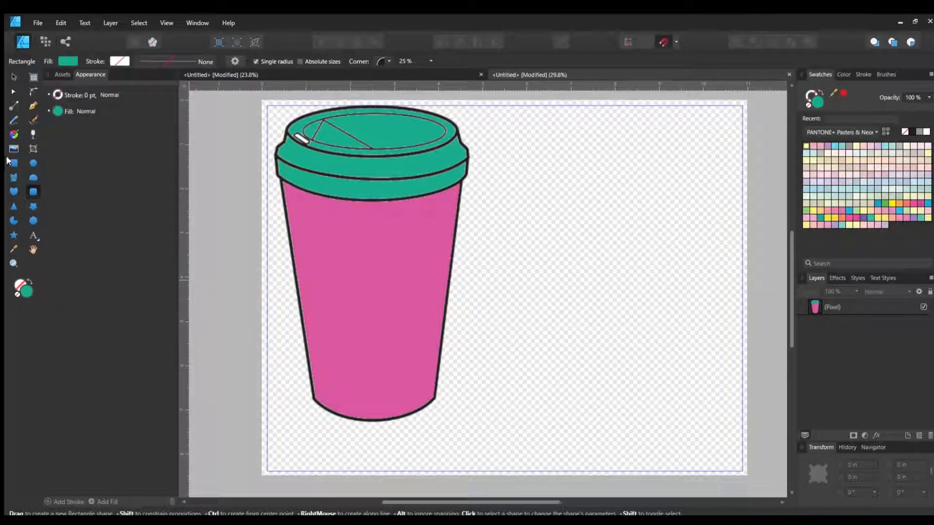
left_click(12, 162)
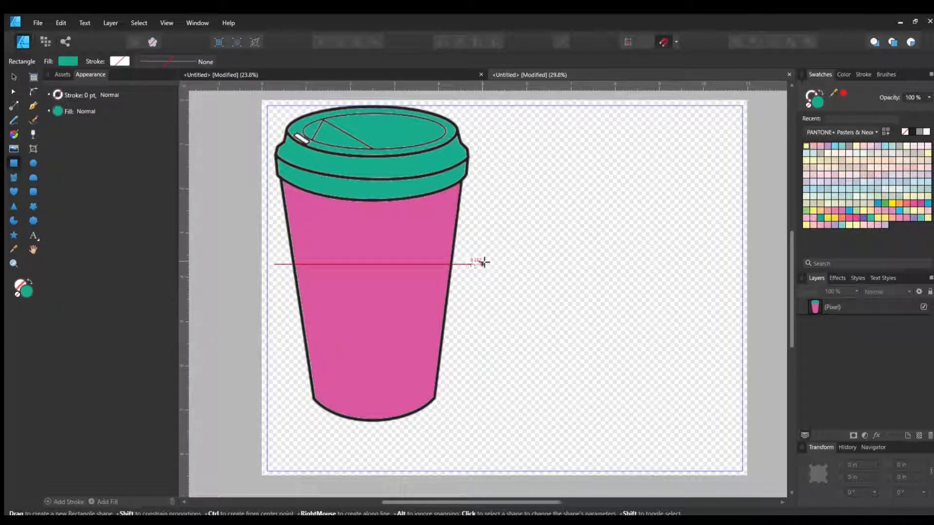
left_click_drag(484, 261, 629, 328)
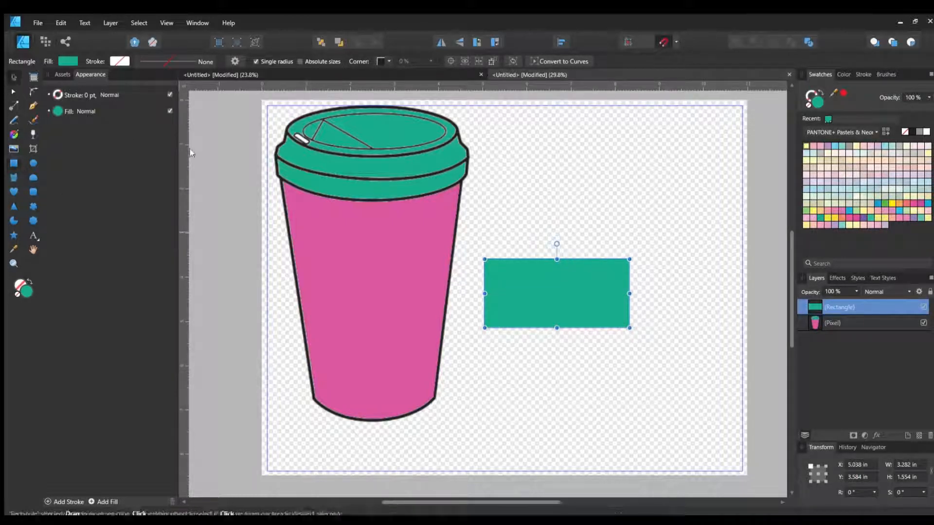
- Place the teal rectangle across the middle of the cup's body and widen it to about 3.58 in
left_click_drag(593, 260, 406, 250)
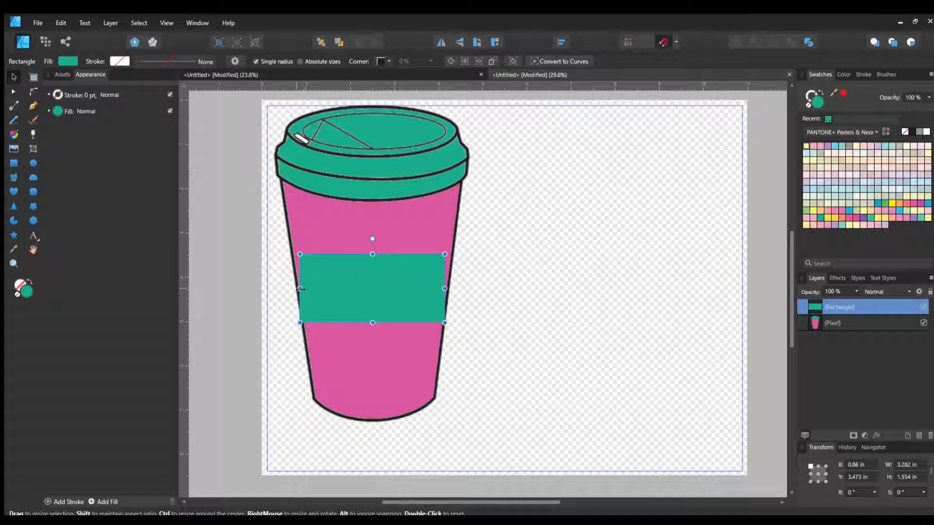
left_click_drag(300, 288, 293, 288)
left_click_drag(445, 289, 453, 289)
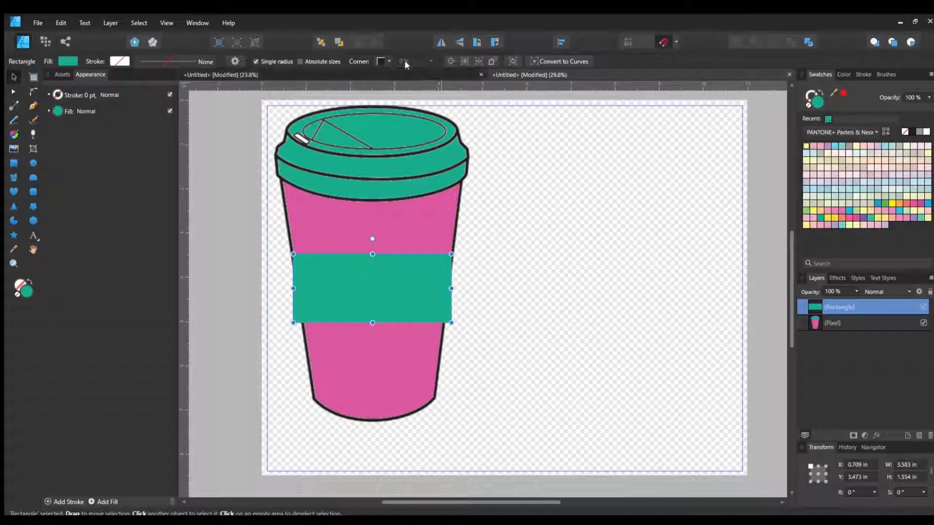
- Try rounded corners of 25% on the teal rectangle, and undo the change
left_click(389, 80)
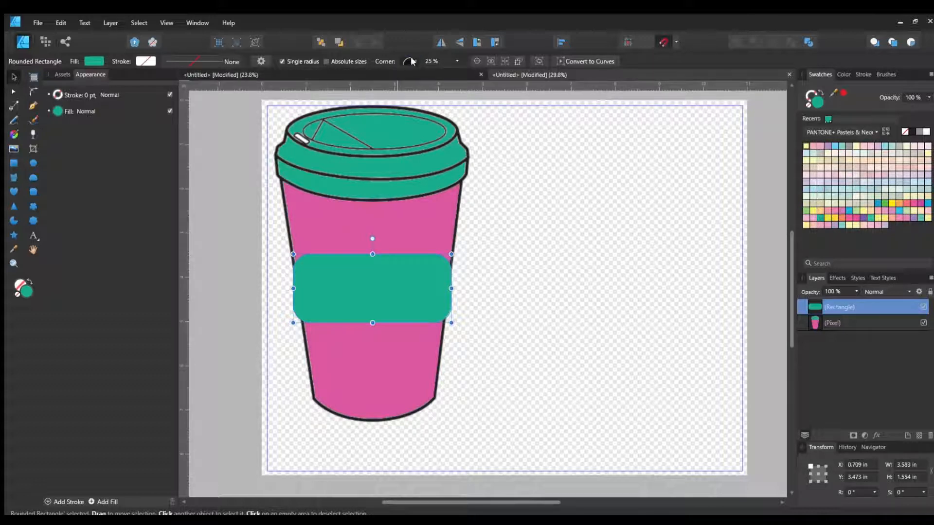
key("ctrl+z")
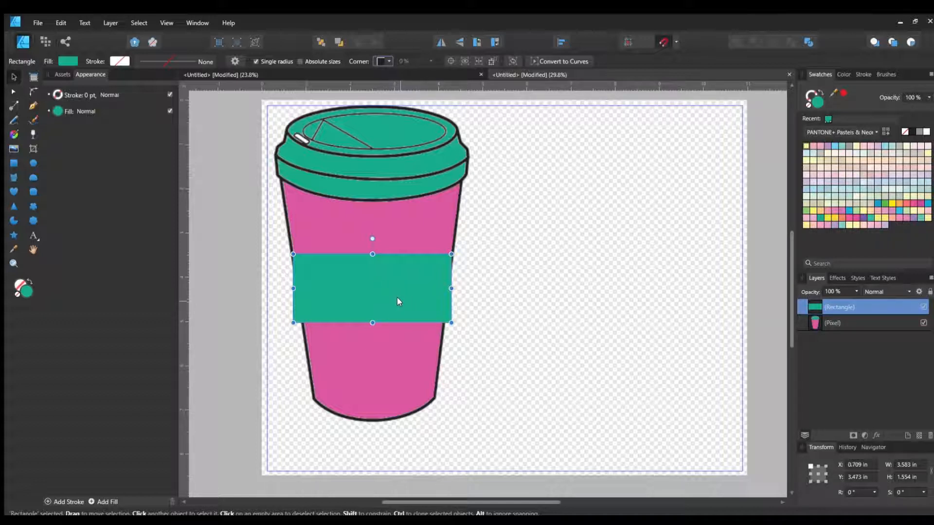
- Round the rectangle's two lower corners to a radius of about 1.55 in and convert the shape to curves
left_click(33, 91)
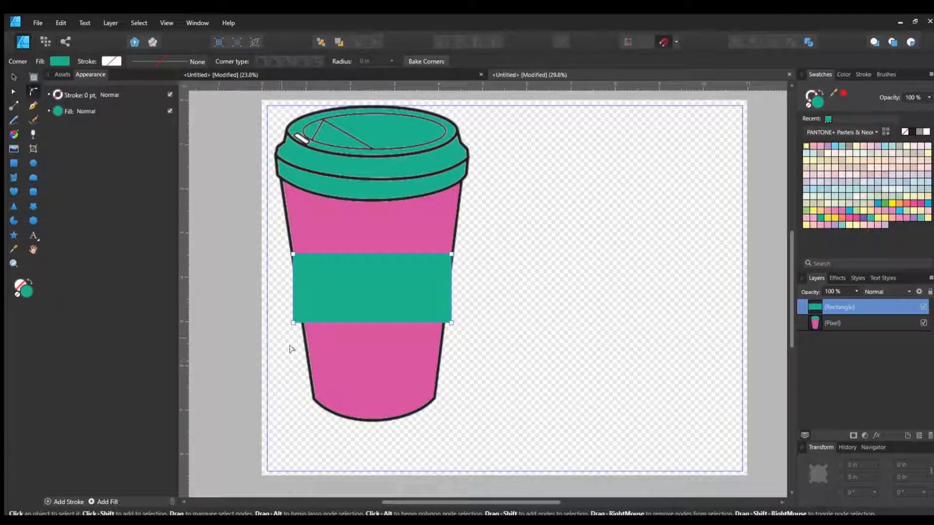
left_click(293, 322)
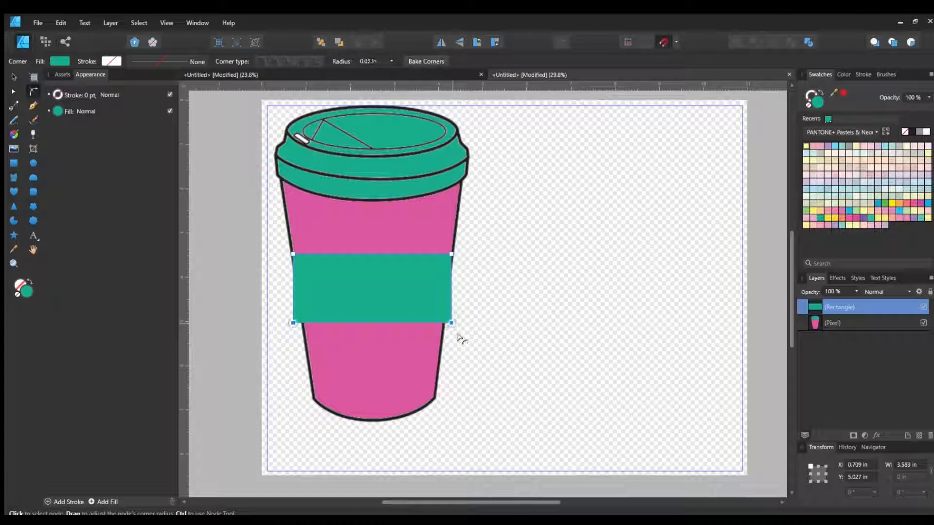
left_click_drag(457, 335, 368, 295)
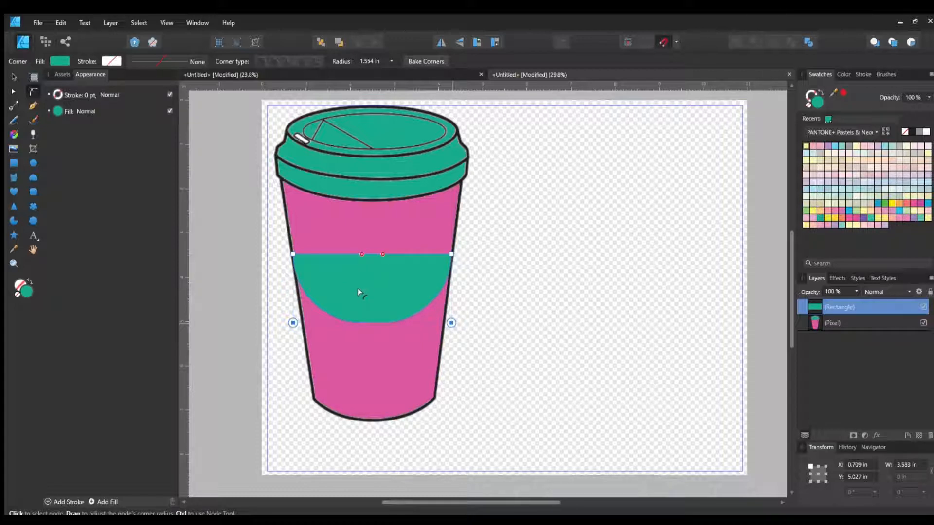
key("ctrl+Return")
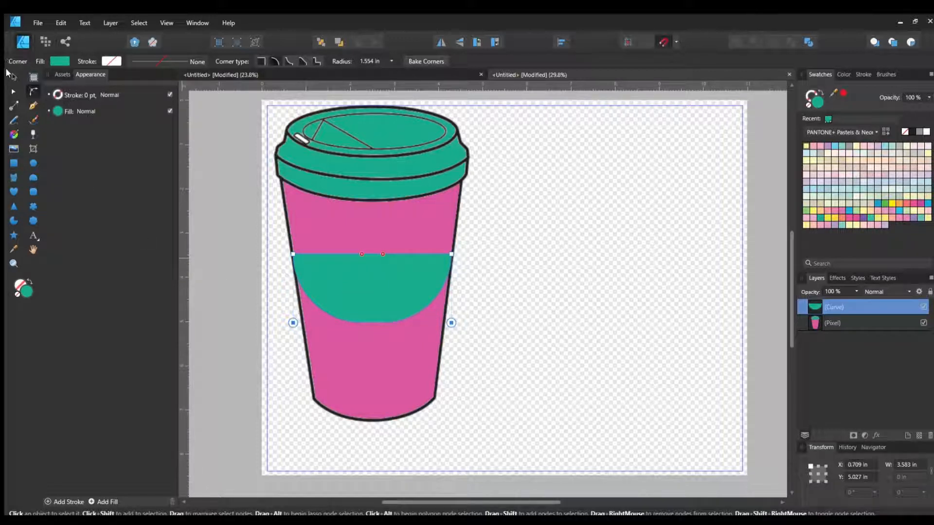
left_click(12, 76)
left_click(484, 287)
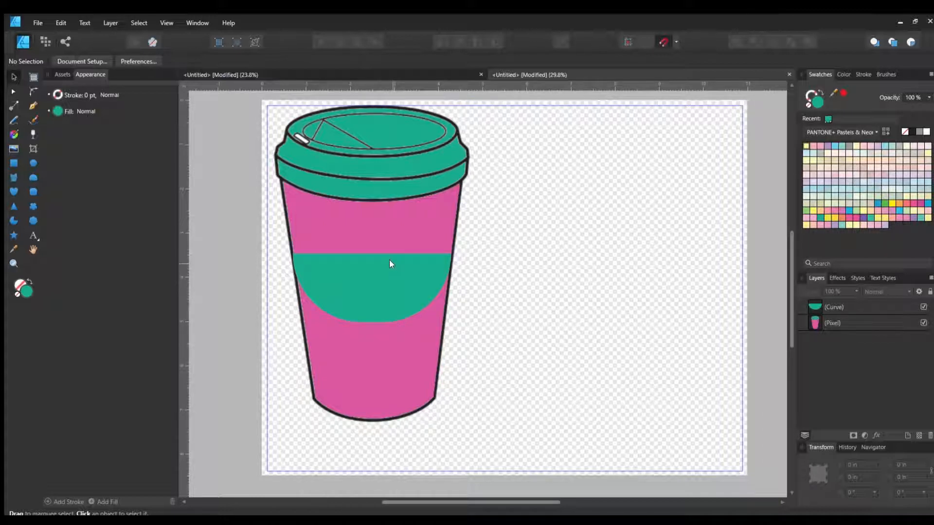
- Delete the teal curve shape from the cup's body
left_click(831, 307)
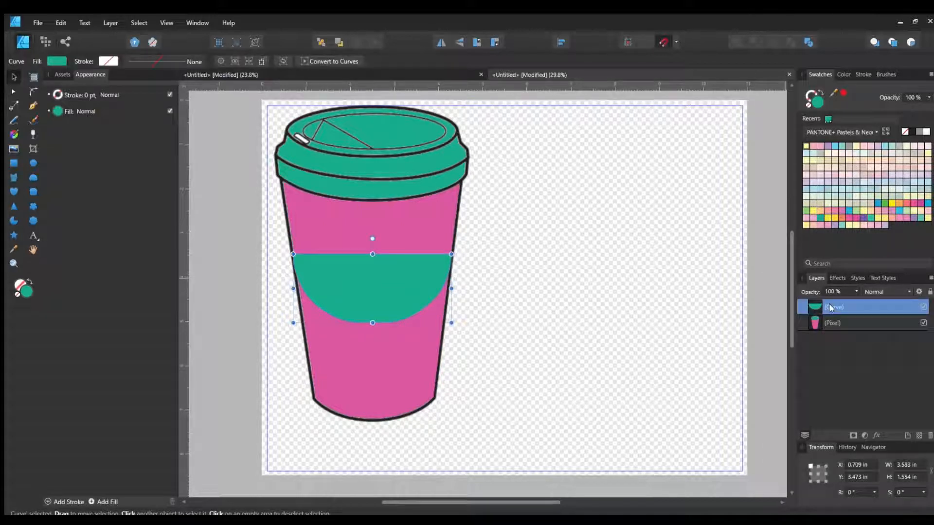
key("Delete")
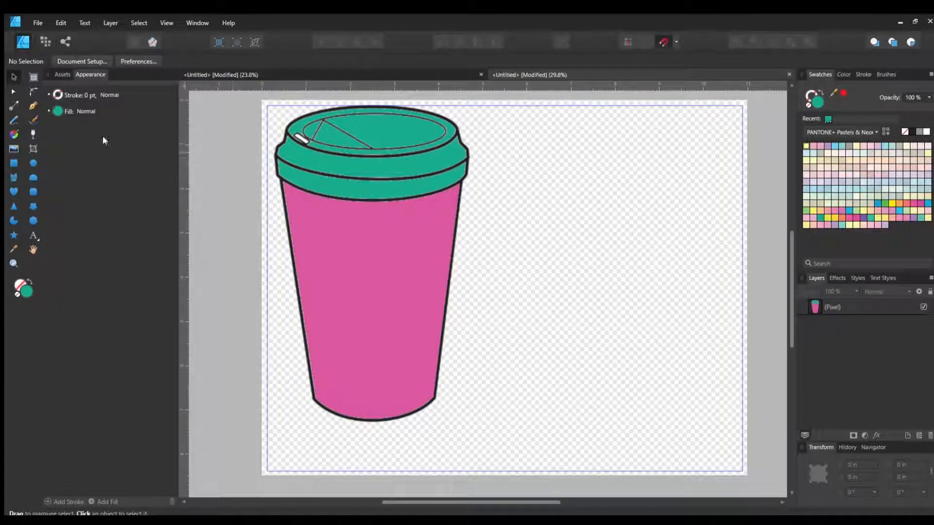
- Switch to the Pixel persona and choose the 500 px cup stamp for the Paint Brush tool
left_click(45, 42)
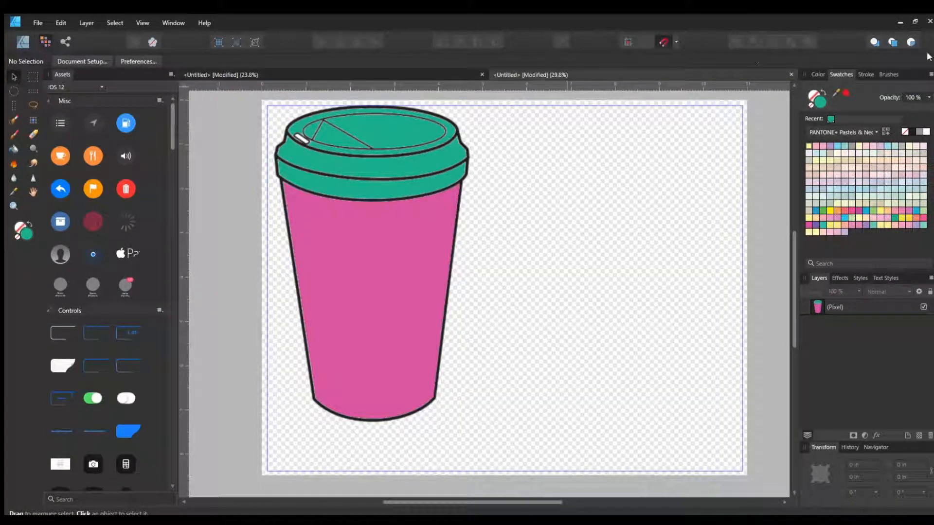
left_click(888, 73)
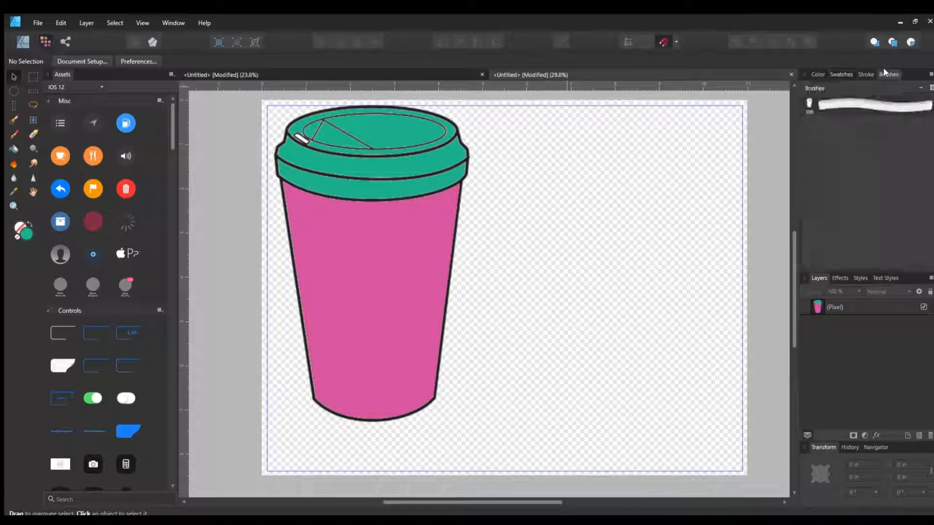
left_click(821, 104)
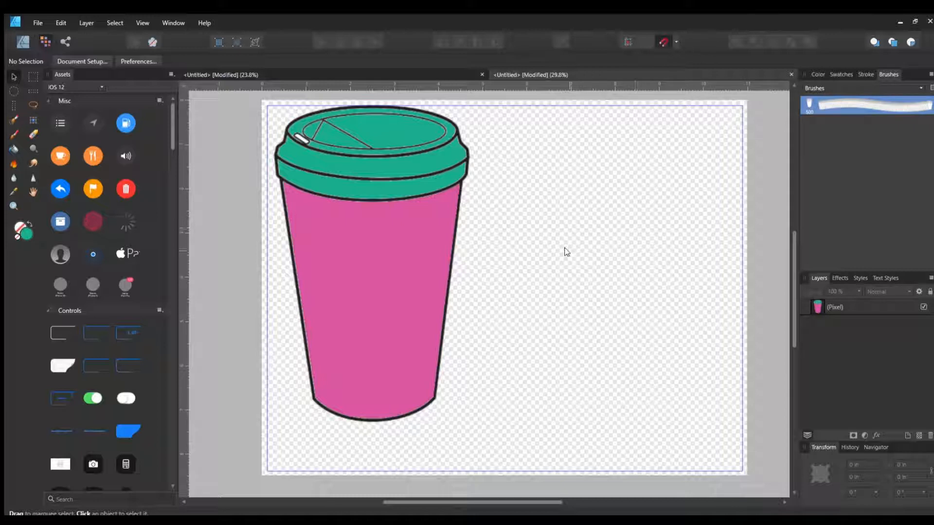
left_click(14, 135)
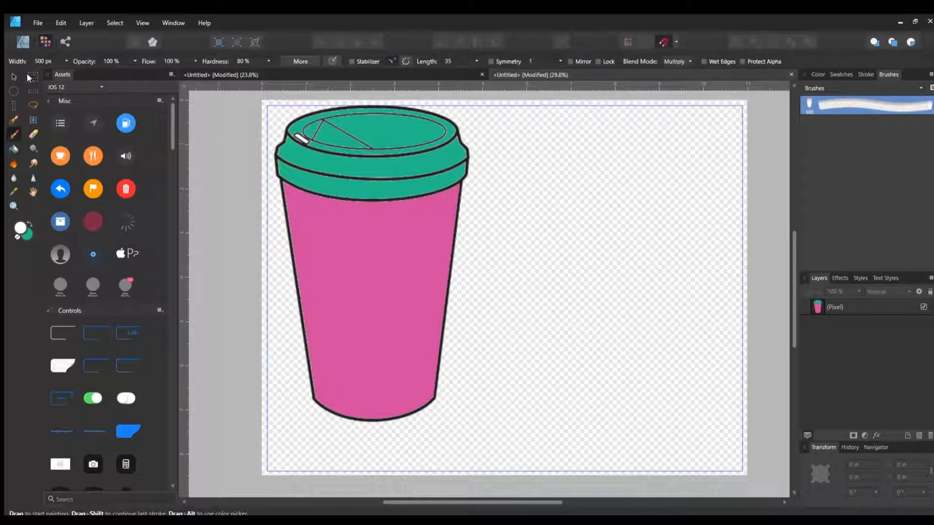
- Scale the cup down to about 2.41 by 3.89 in and move it to the page's upper-left corner, about X 0.30 in, Y 0.12 in
left_click(14, 77)
left_click(338, 209)
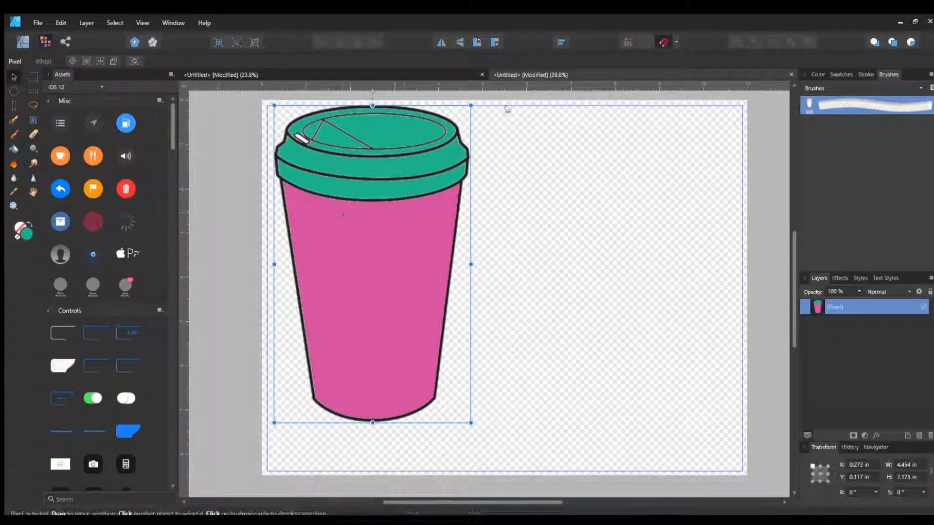
left_click_drag(471, 105, 381, 249)
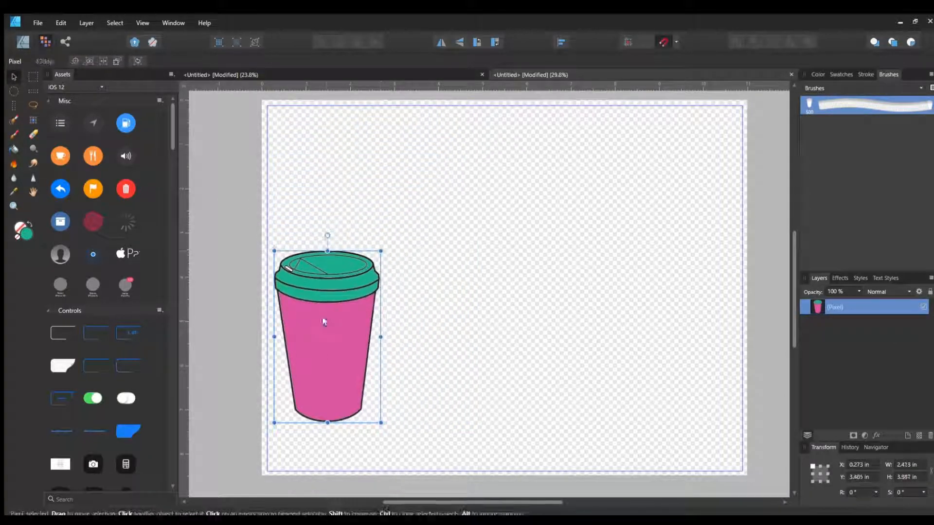
left_click_drag(313, 322, 314, 176)
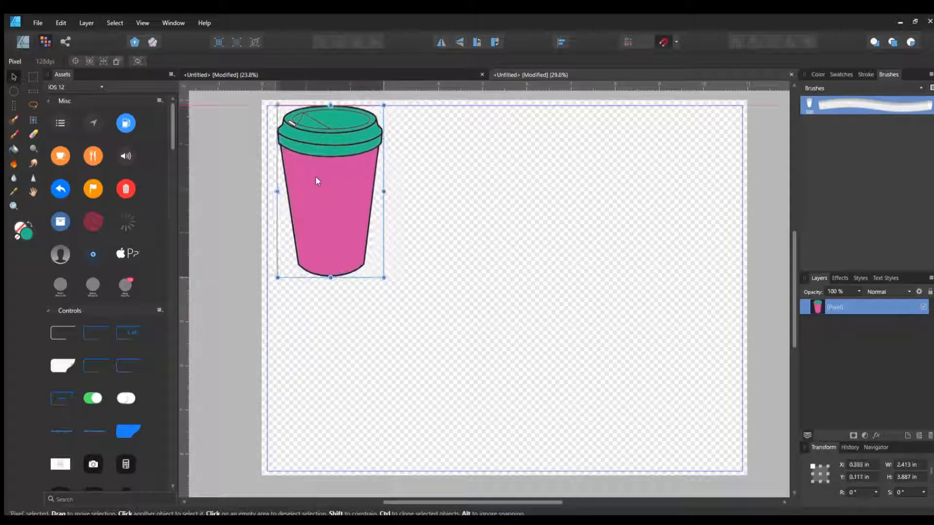
left_click(240, 178)
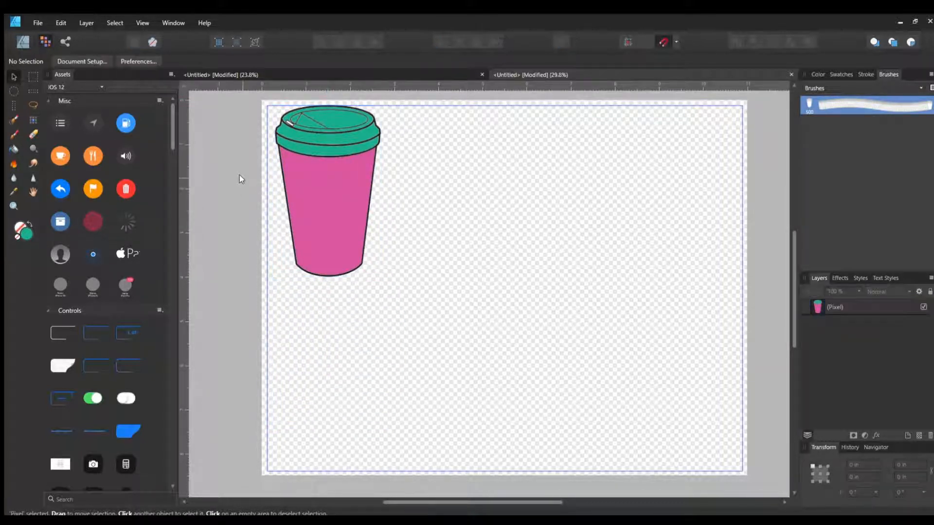
left_click(345, 194)
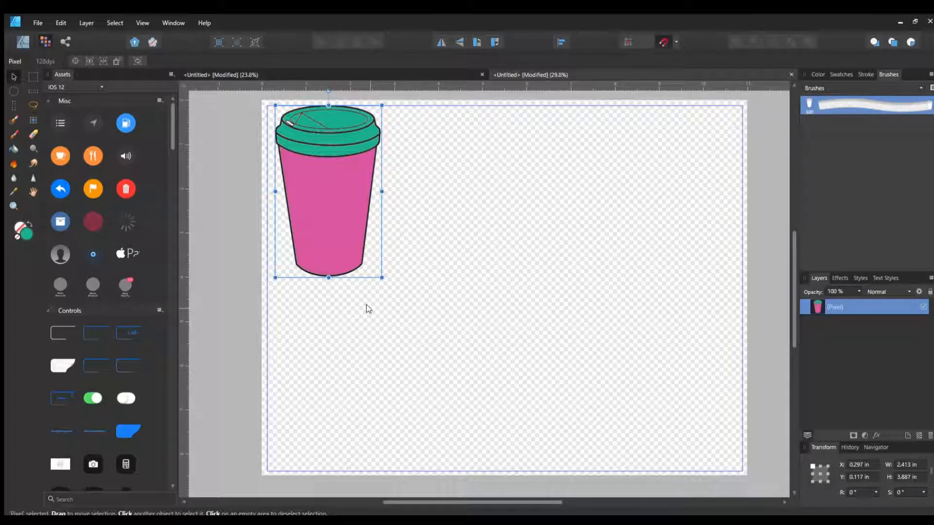
left_click(432, 323)
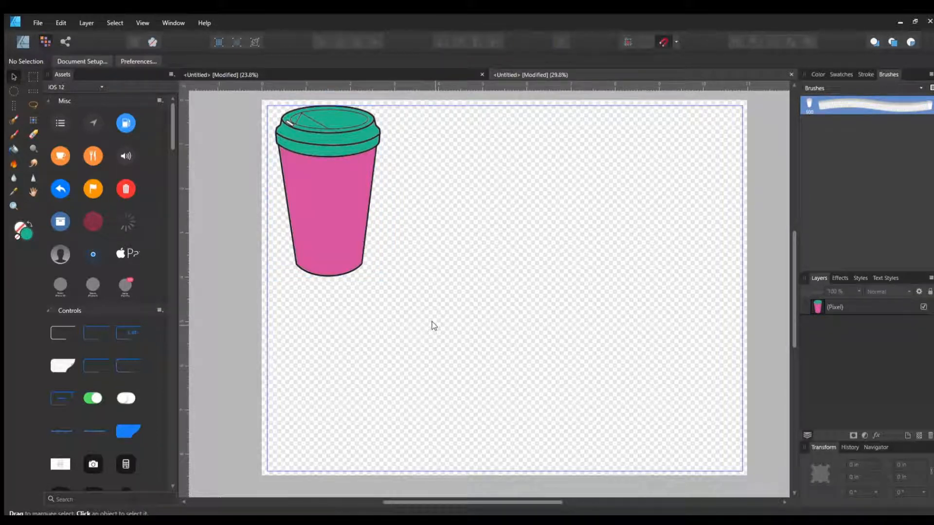
- Paint a winding stroke of cups across the page with the 500 px cup stamp brush, and undo the extra single stamp
left_click(15, 136)
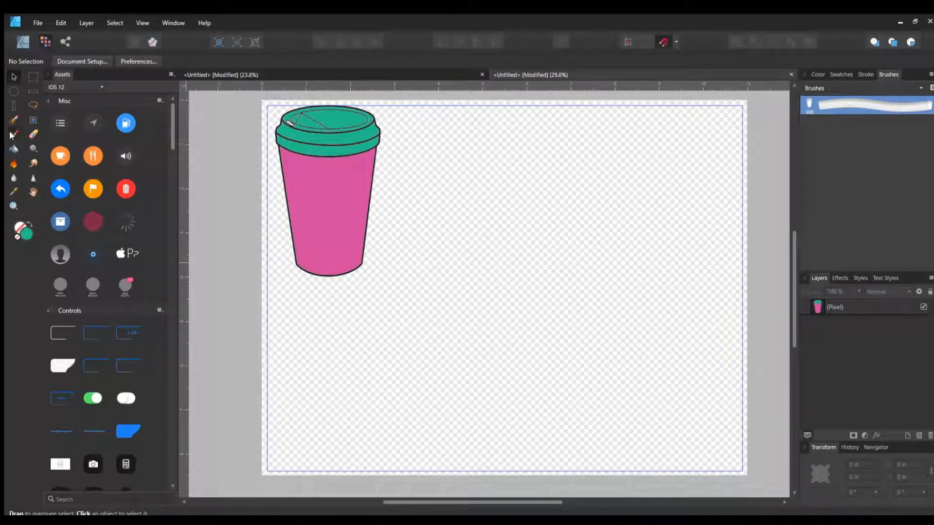
left_click(840, 108)
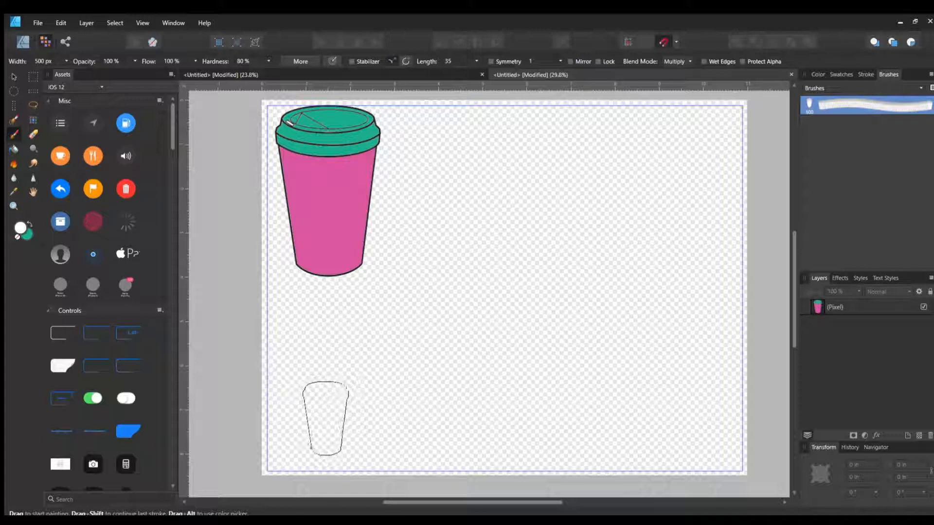
mouse_move(332, 420)
left_mouse_down()
mouse_move(494, 311)
mouse_move(567, 290)
mouse_move(590, 300)
mouse_move(601, 321)
mouse_move(582, 378)
mouse_move(594, 410)
mouse_move(720, 422)
left_mouse_up()
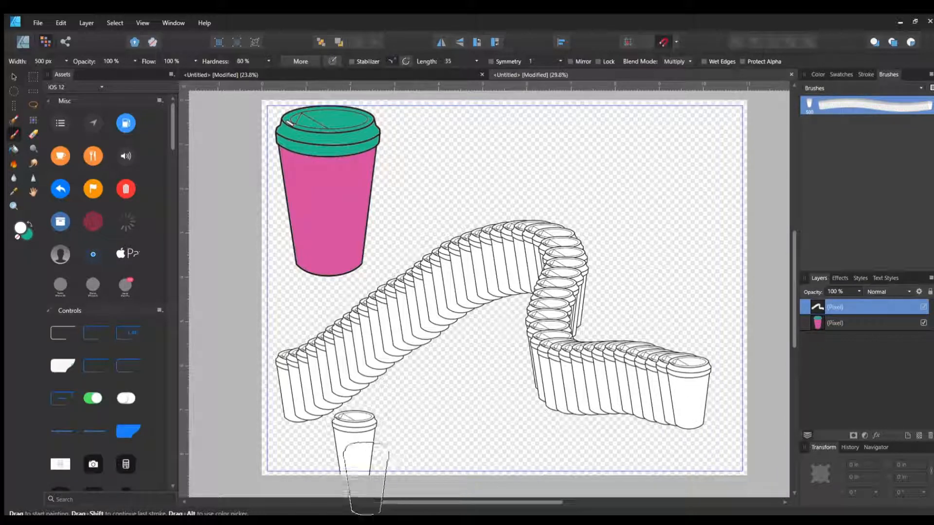
left_click(416, 397)
key("ctrl+z")
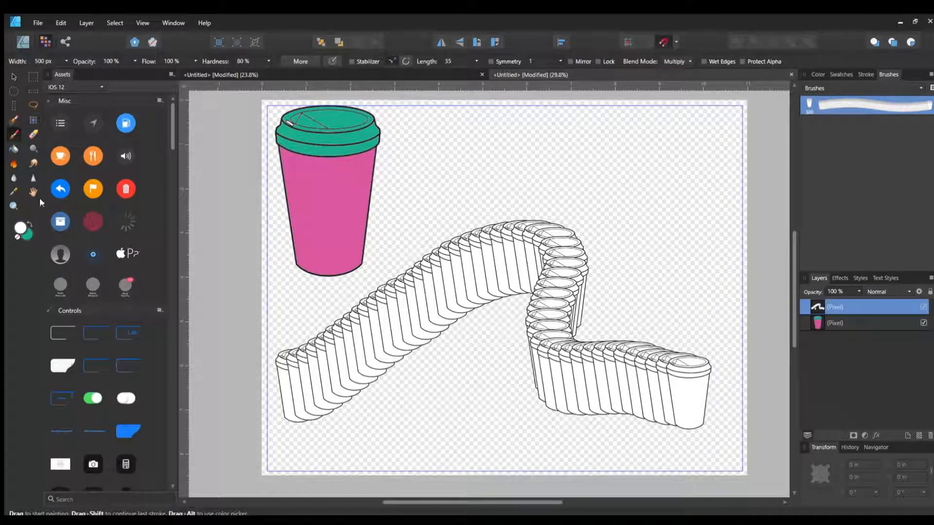
- Narrow the painted stroke of cups to about 9.58 in wide, and delete it from the page
left_click(13, 77)
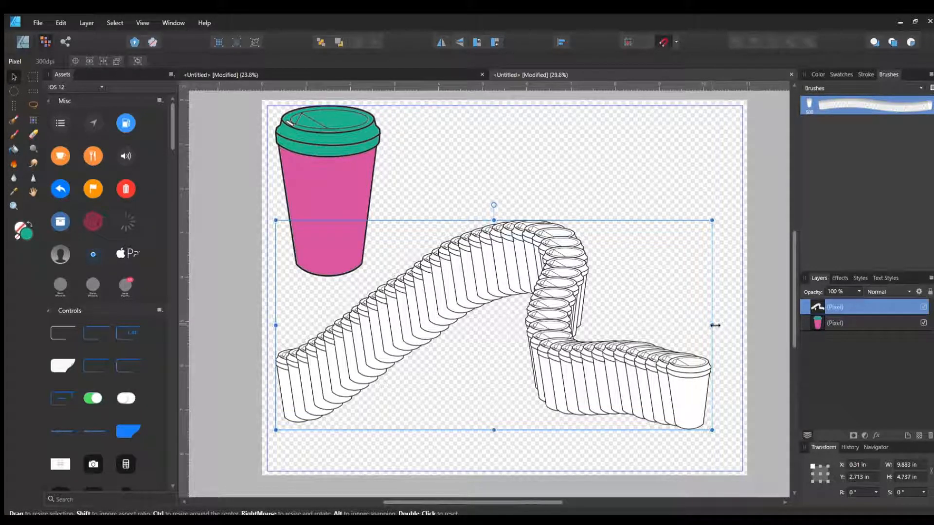
left_click_drag(713, 325, 694, 294)
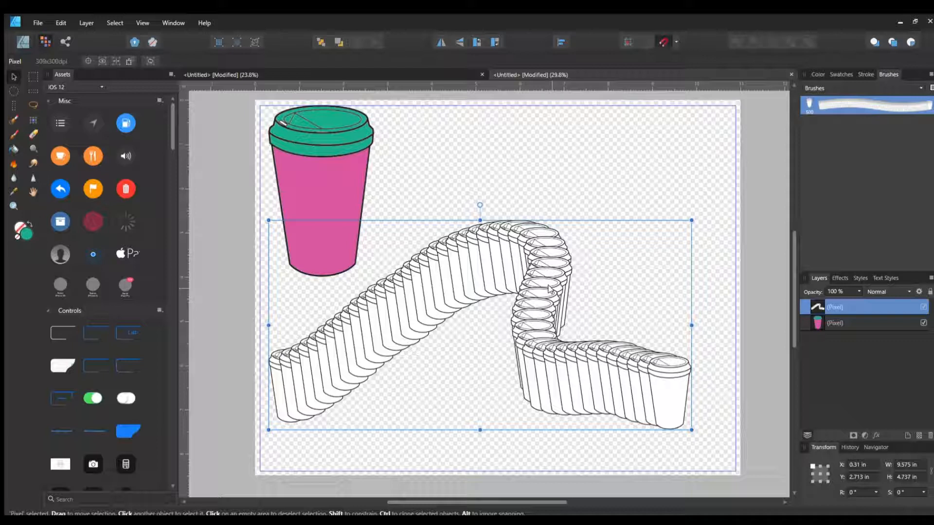
key("Delete")
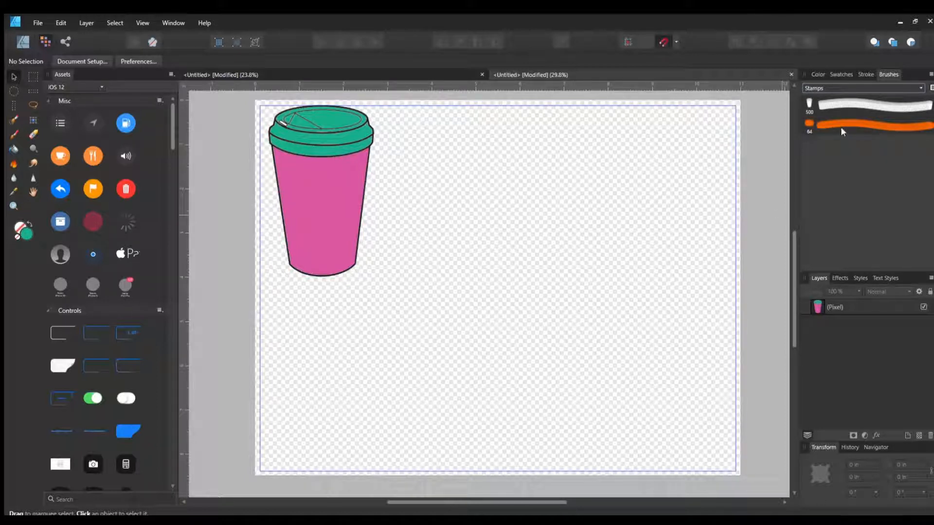
- Set the brush colour to none and place a single pumpkin near the page centre with the 500 px pumpkin stamp brush
left_click(839, 122)
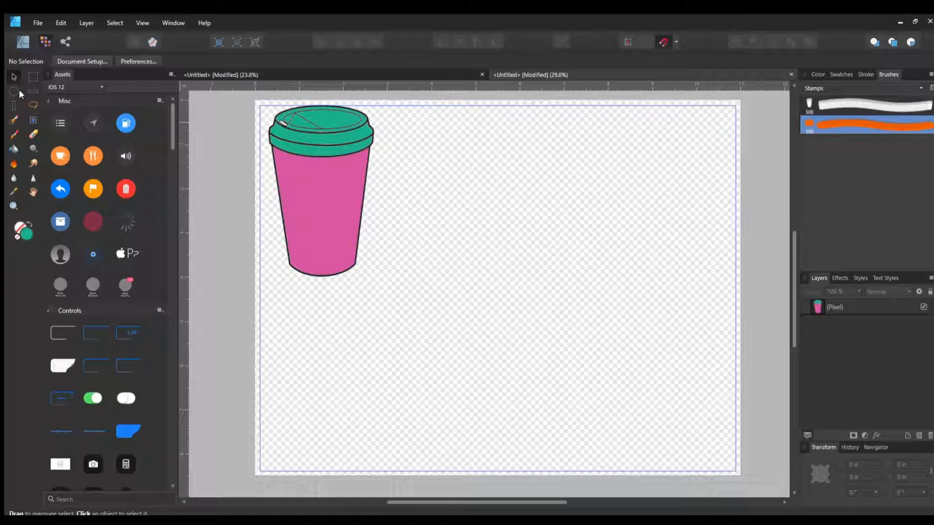
left_click(817, 74)
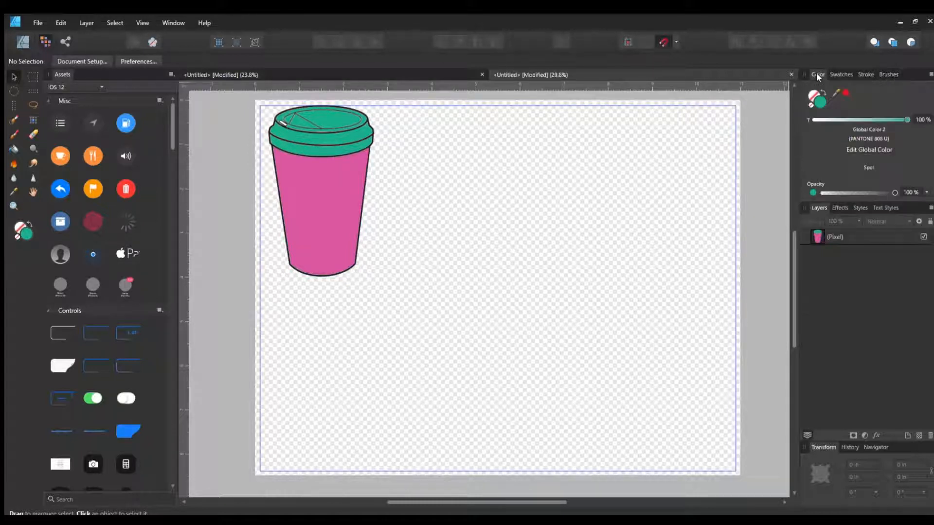
left_click(809, 104)
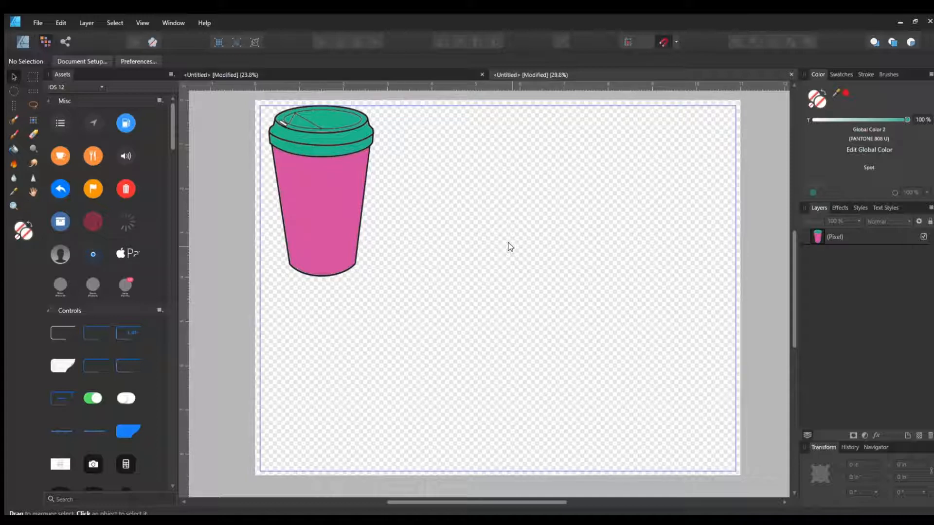
left_click(10, 135)
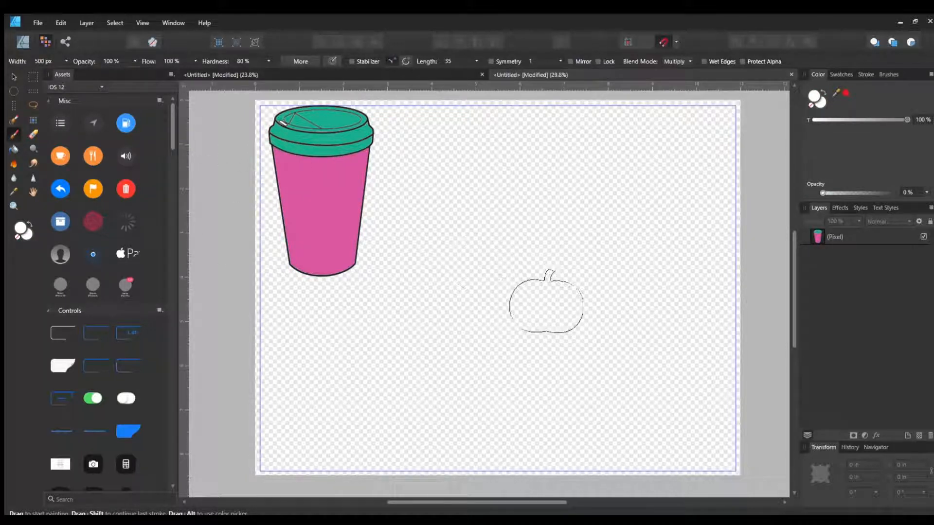
left_click(512, 267)
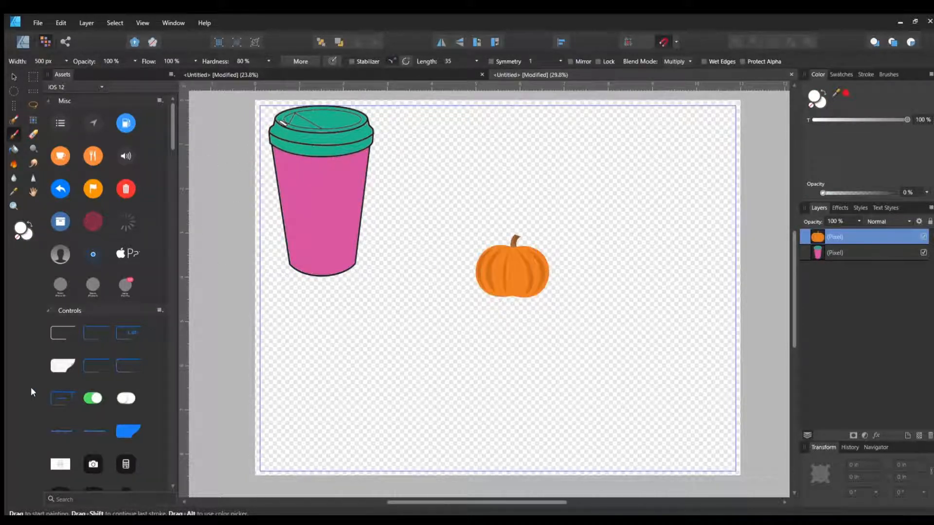
left_click(810, 107)
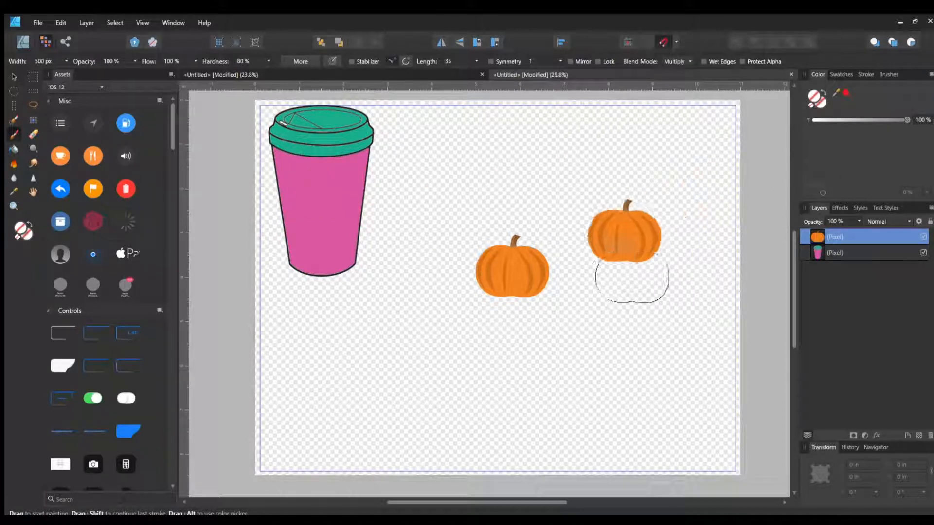
- Enlarge the pumpkin to about 6.69 by 5.74 in and position it beside the cup, about X 2.84 in, Y 0.95 in
left_click(14, 76)
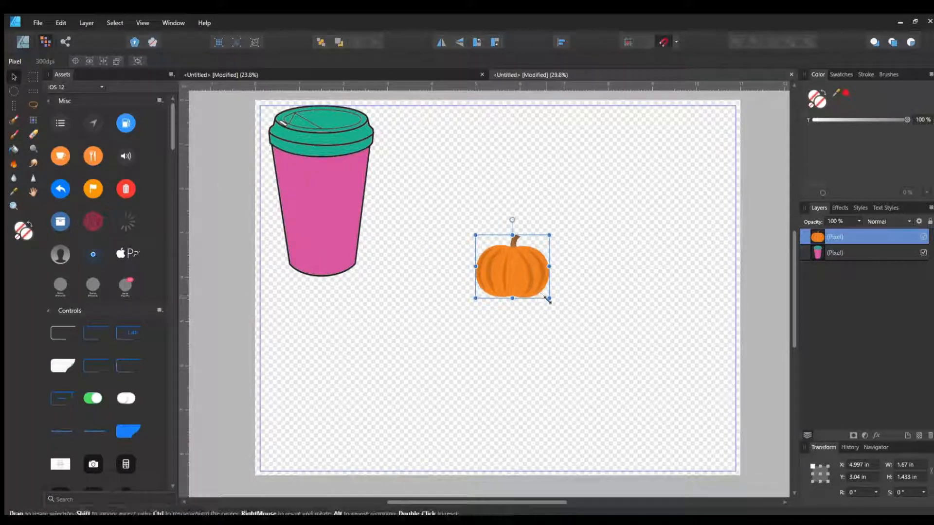
left_click_drag(549, 298, 678, 409)
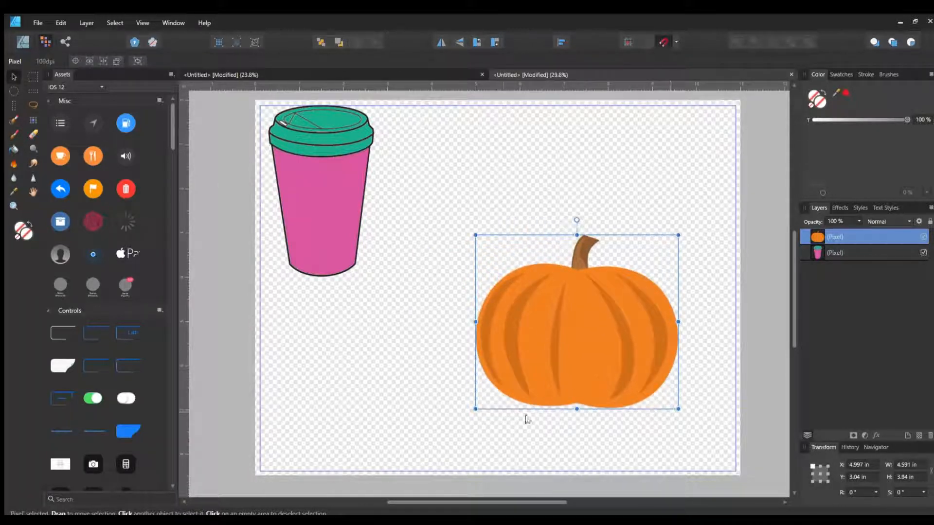
left_click_drag(476, 409, 431, 446)
left_click_drag(584, 371, 587, 277)
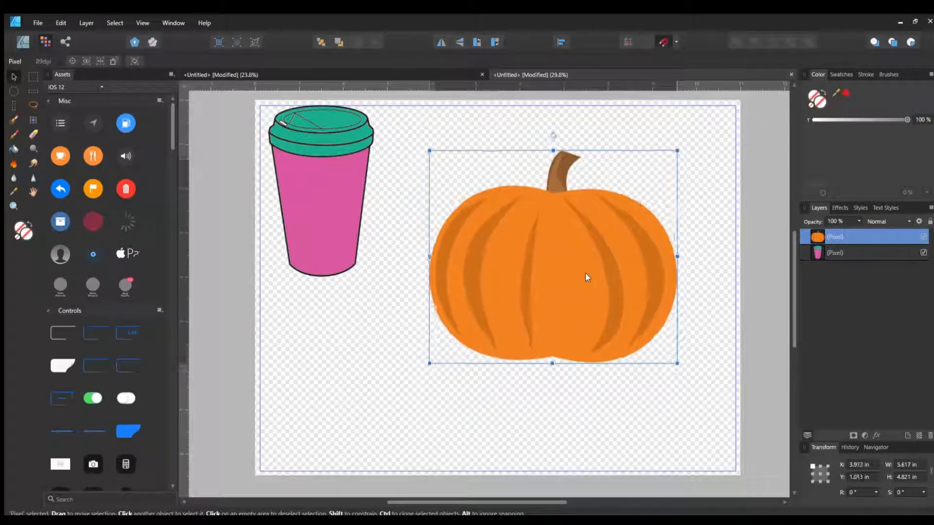
left_click_drag(429, 363, 380, 397)
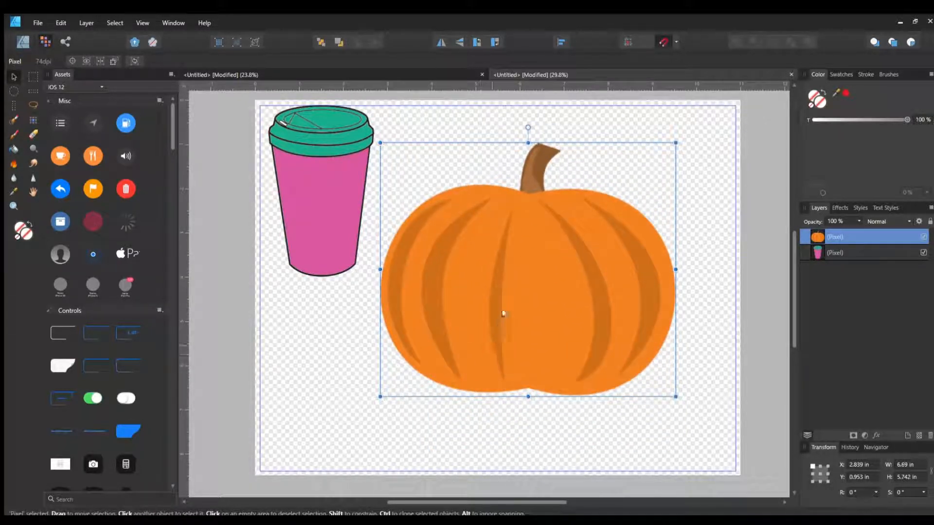
- Try to flood-fill the pumpkin with a grey PANTONE+ Pastels swatch at 20 % tolerance, and undo the fill
left_click(14, 149)
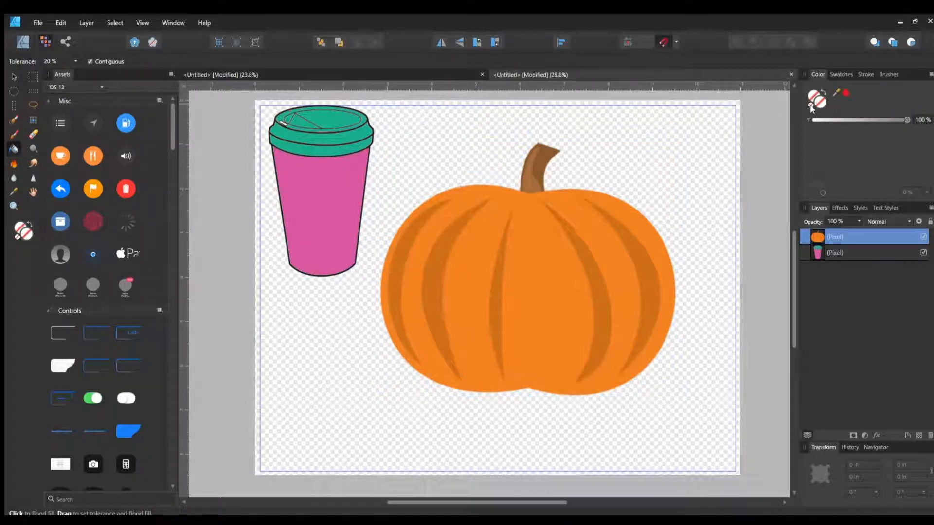
left_click(834, 74)
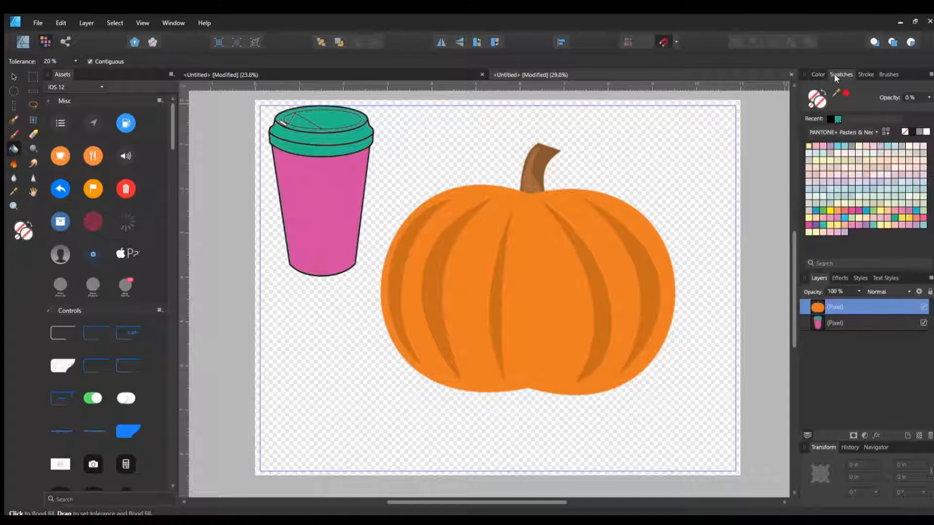
left_click(851, 146)
left_click(519, 251)
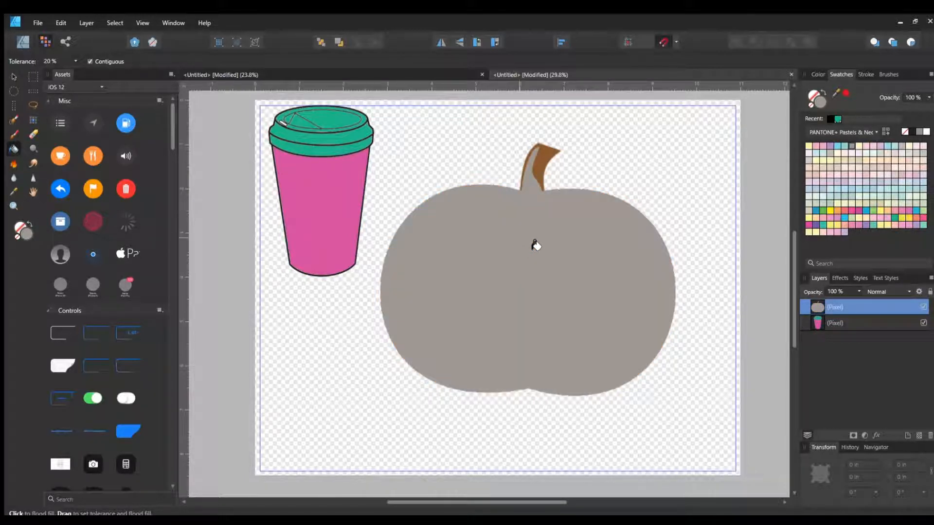
key("ctrl+z")
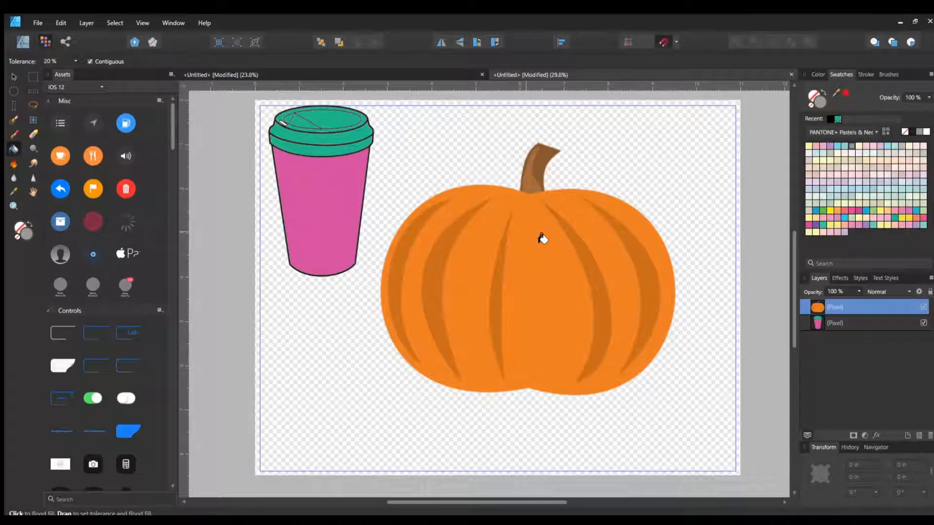
- Place the plc-junky-christmas-paper5 leopard image at 12 by 12 in over the page, and undo the stray ruler guide
left_click(12, 77)
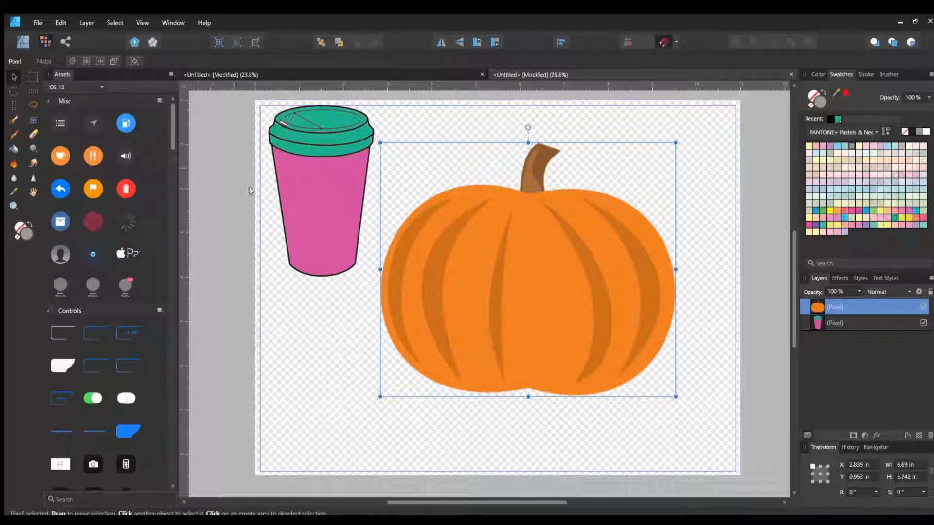
left_click(284, 316)
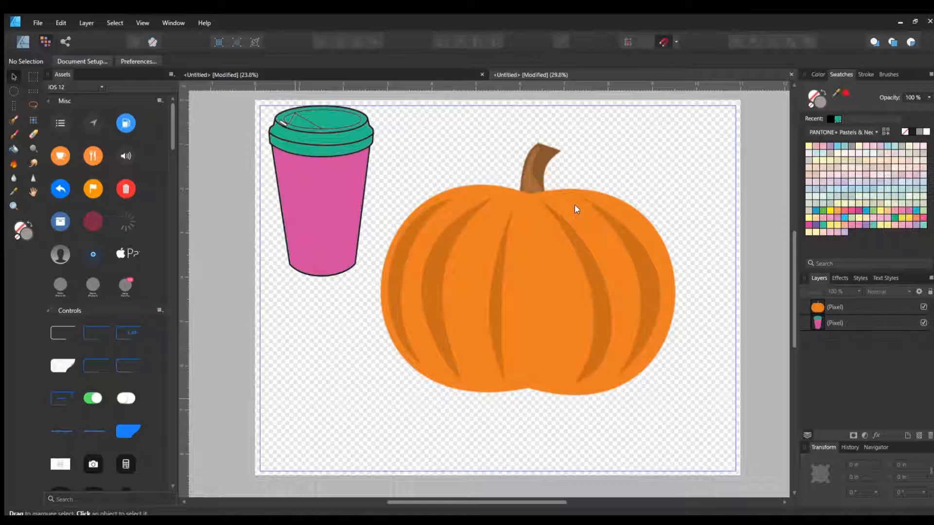
left_click_drag(675, 318, 684, 414)
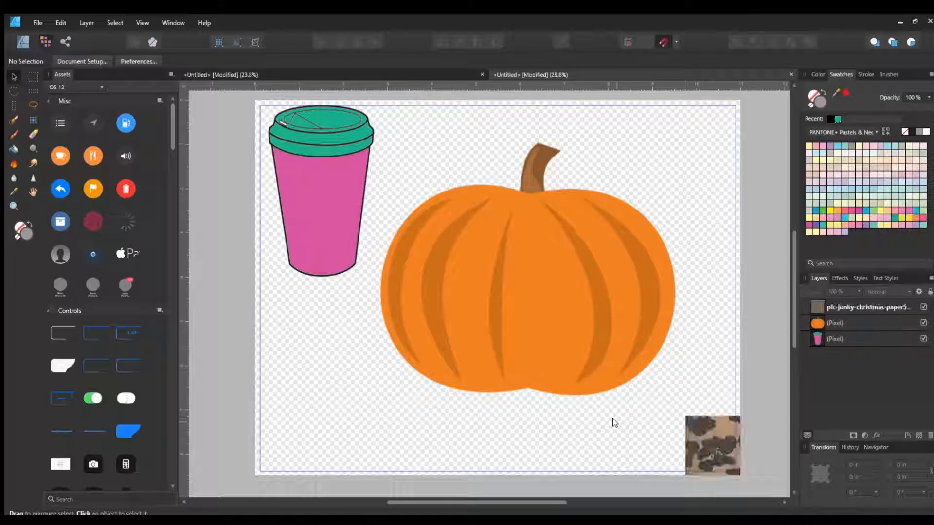
left_click_drag(703, 448, 241, 115)
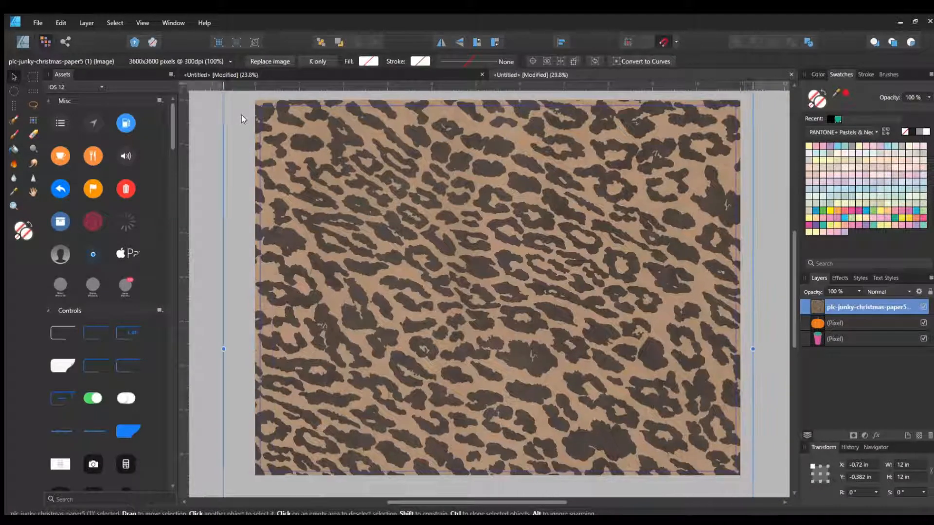
left_click_drag(297, 86, 287, 176)
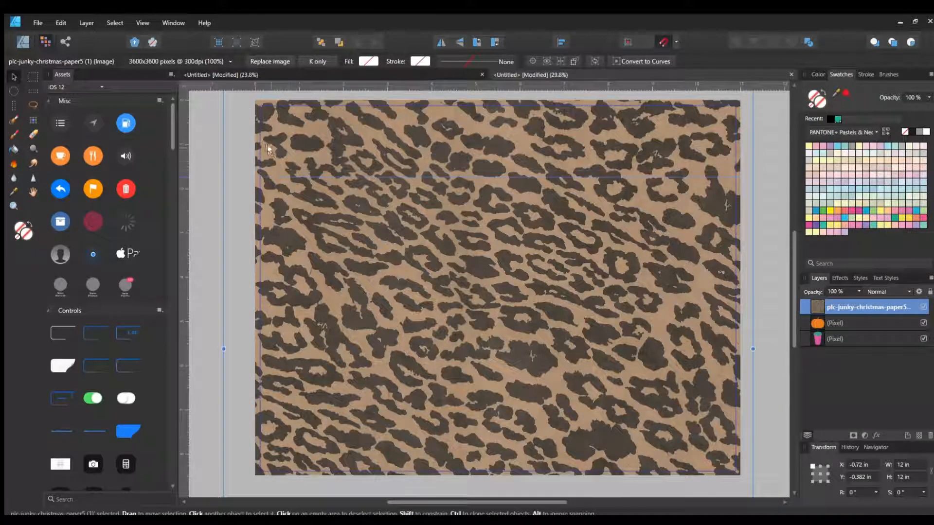
key("ctrl+z")
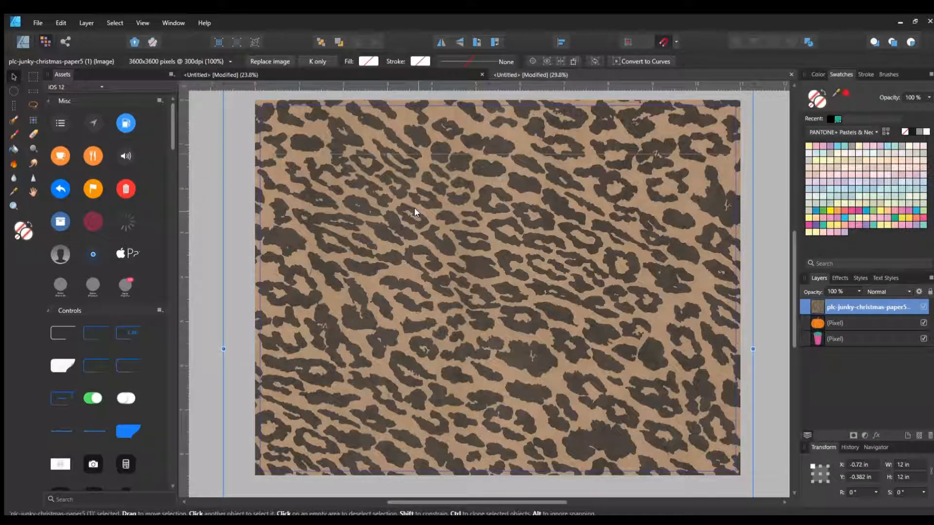
- Shrink the leopard paper to about 7.77 in square over the pumpkin, and clip it inside the pumpkin layer
left_click_drag(344, 189, 377, 227)
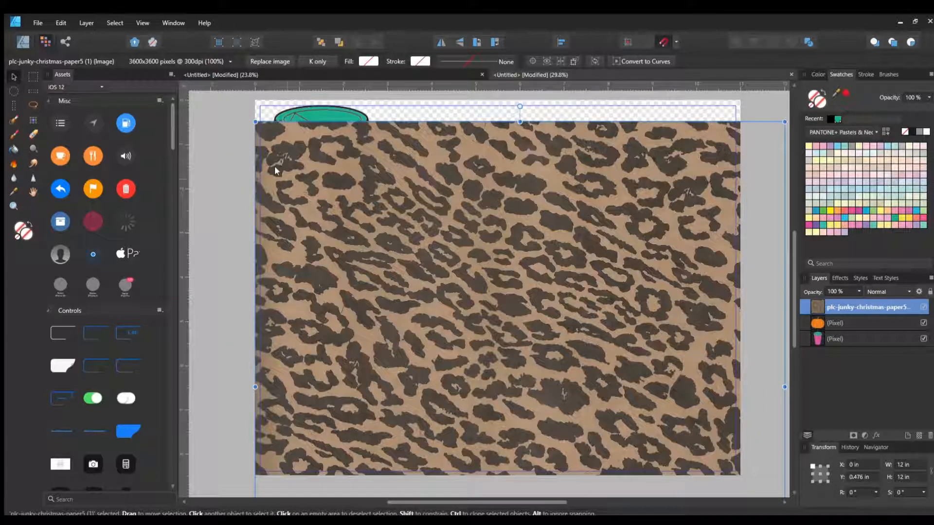
left_click_drag(256, 121, 442, 308)
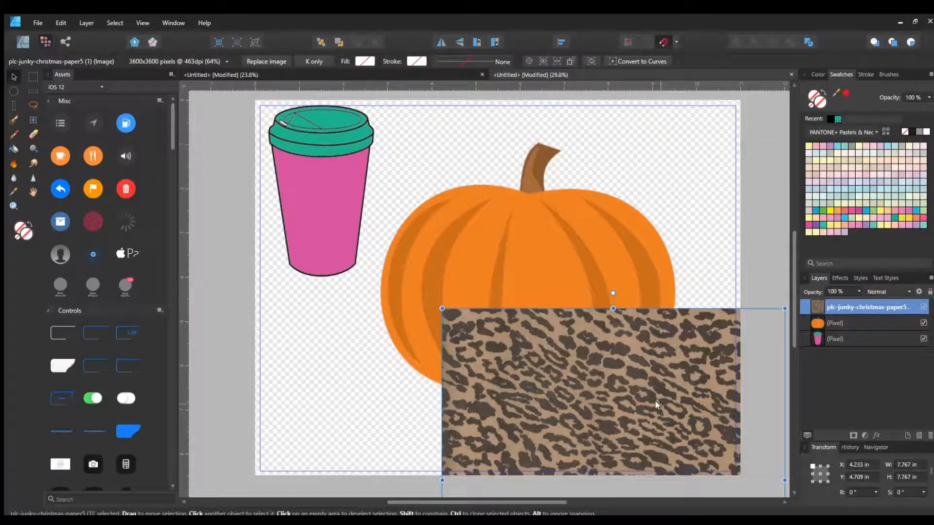
left_click_drag(655, 400, 568, 202)
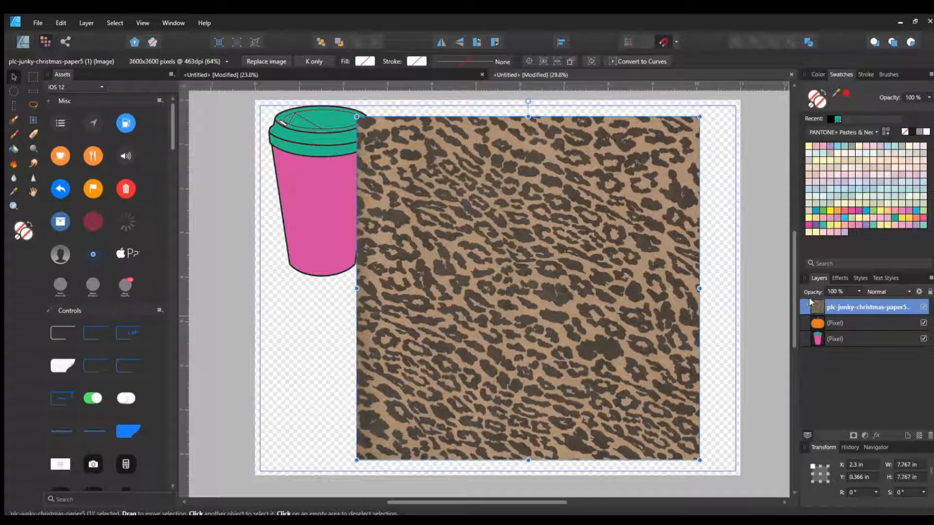
left_click_drag(835, 315, 829, 322)
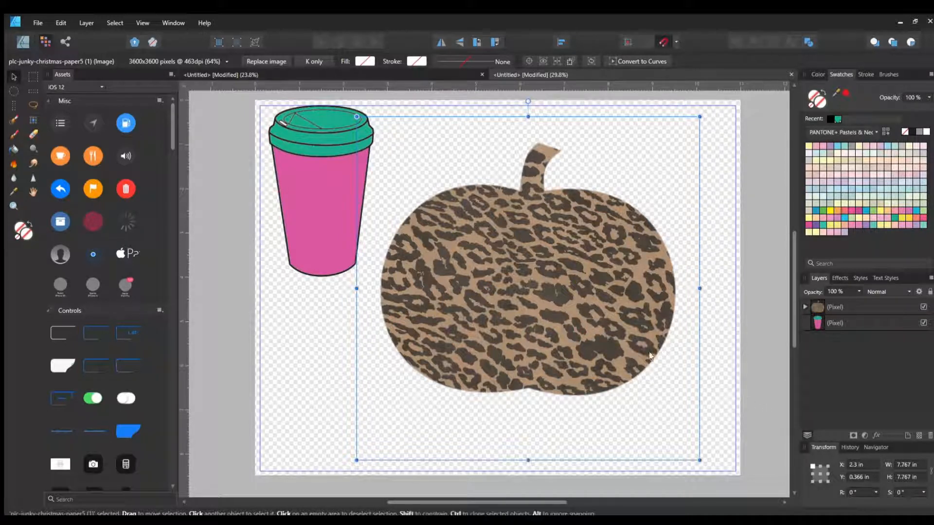
left_click(714, 248)
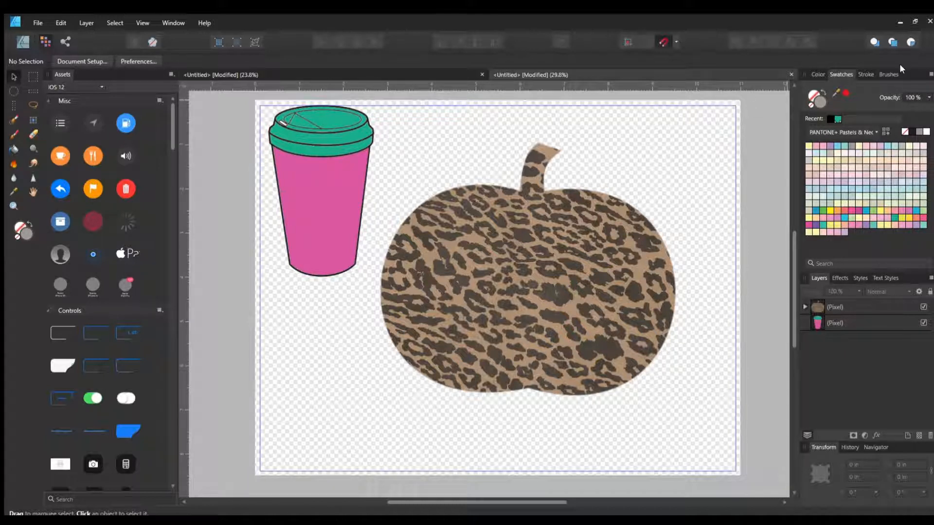
- Stamp a new pumpkin below the cup with the 500 px pumpkin brush, and undo the extra stamp
left_click(886, 74)
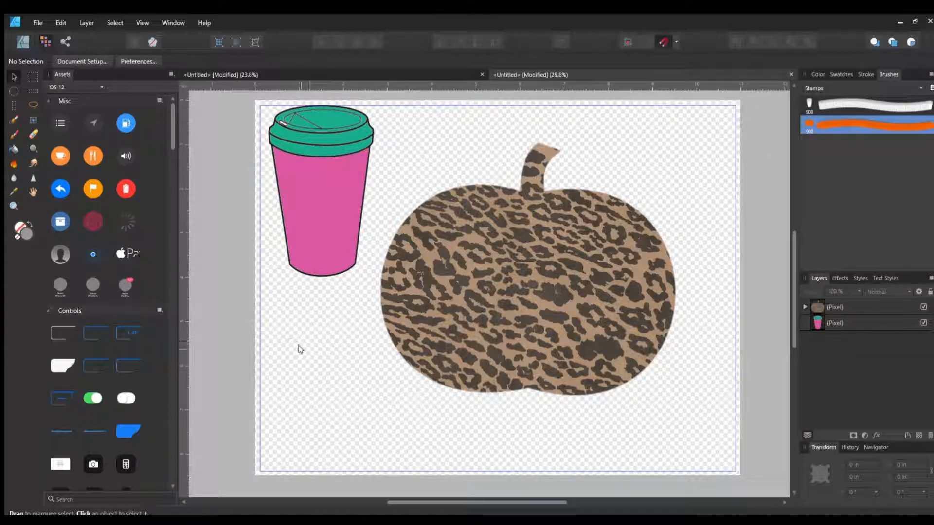
left_click(13, 135)
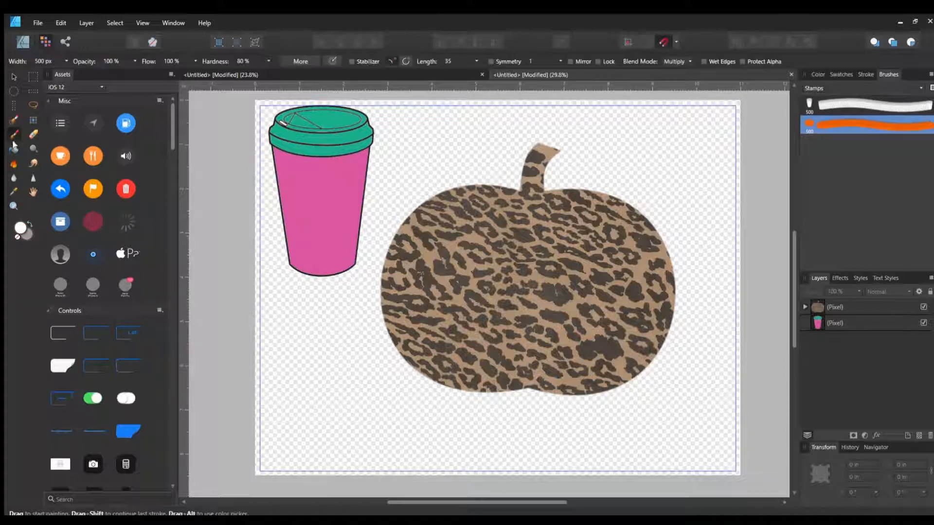
left_click(313, 350)
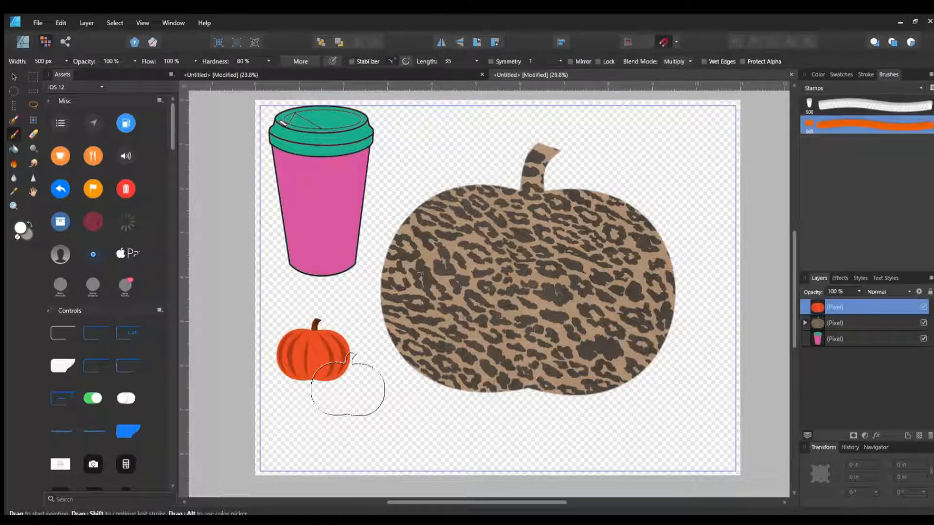
left_click(330, 399)
key("ctrl+z")
- Enlarge the new orange pumpkin to about 6.91 by 5.93 in and move it over the leopard pumpkin
left_click(13, 76)
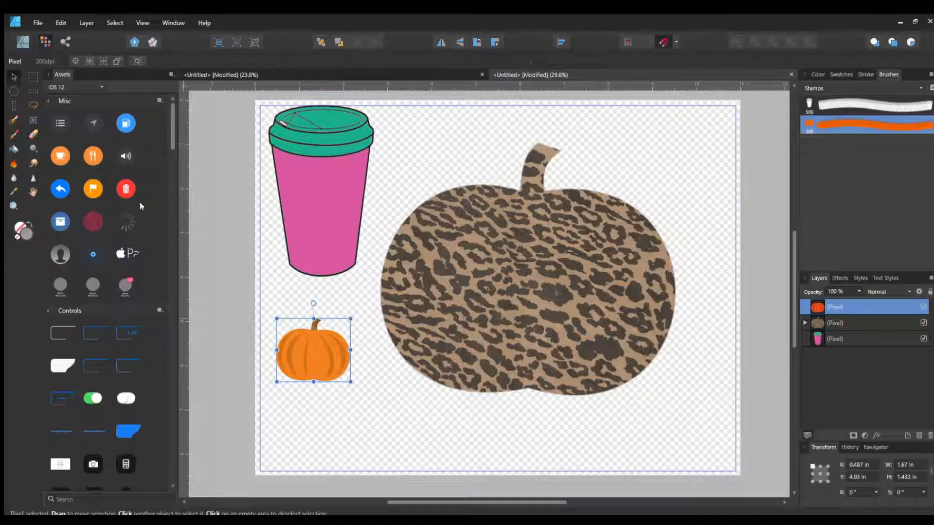
left_click_drag(353, 382, 466, 481)
left_click_drag(390, 440, 539, 295)
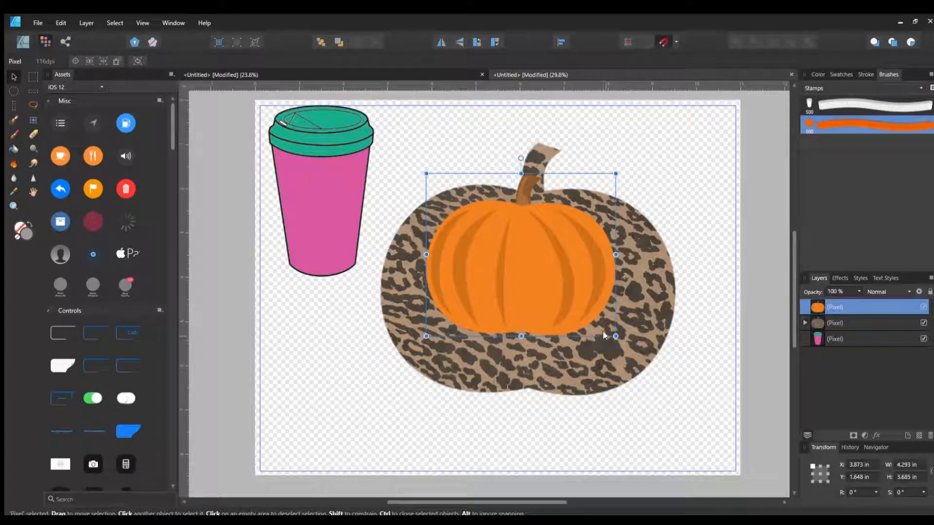
left_click_drag(615, 336, 739, 426)
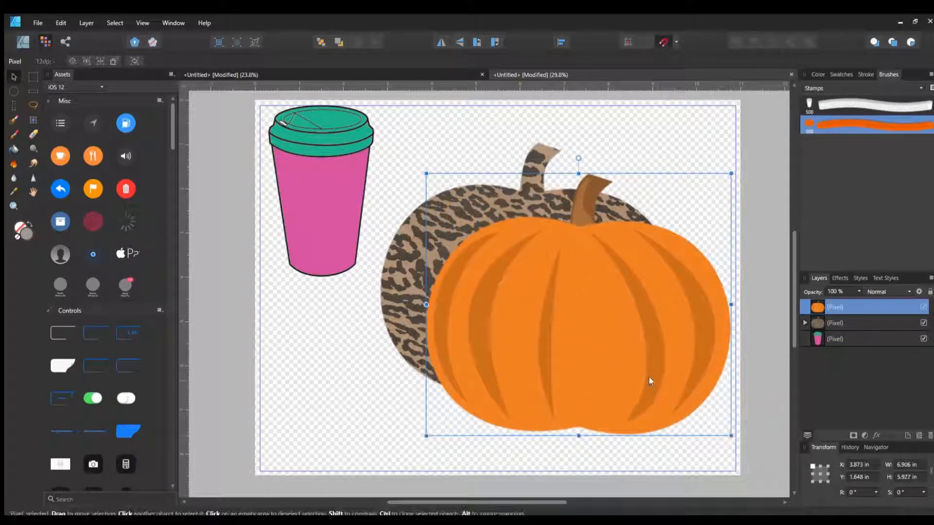
left_click_drag(649, 378, 599, 344)
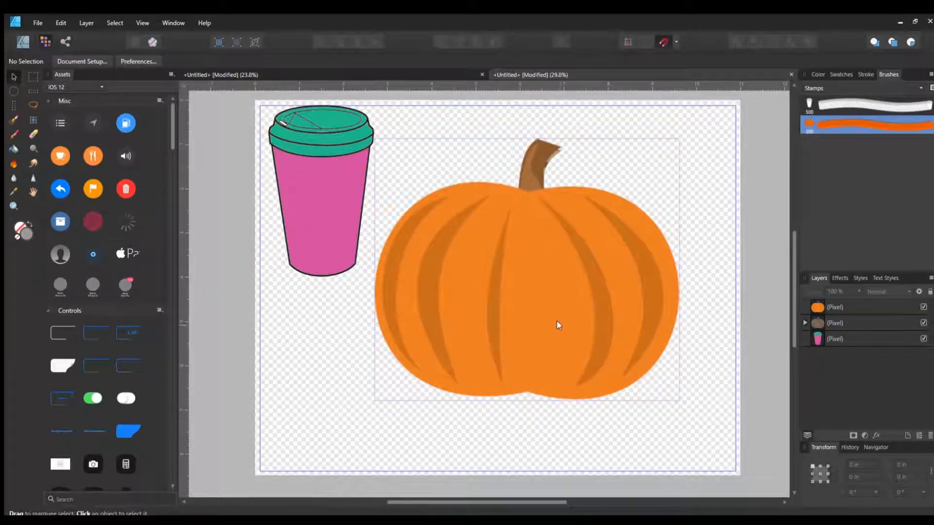
- Align the orange pumpkin with the leopard one, scaling it to about 6.80 by 5.84 in at X 2.79 in, Y 0.91 in
mouse_move(558, 321)
left_mouse_down()
mouse_move(559, 332)
mouse_move(559, 323)
left_mouse_up()
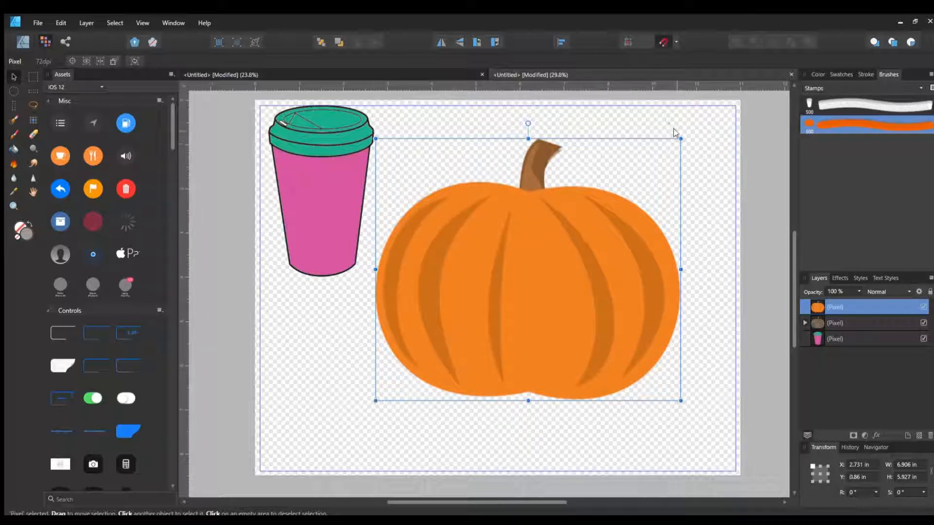
left_click_drag(680, 138, 677, 144)
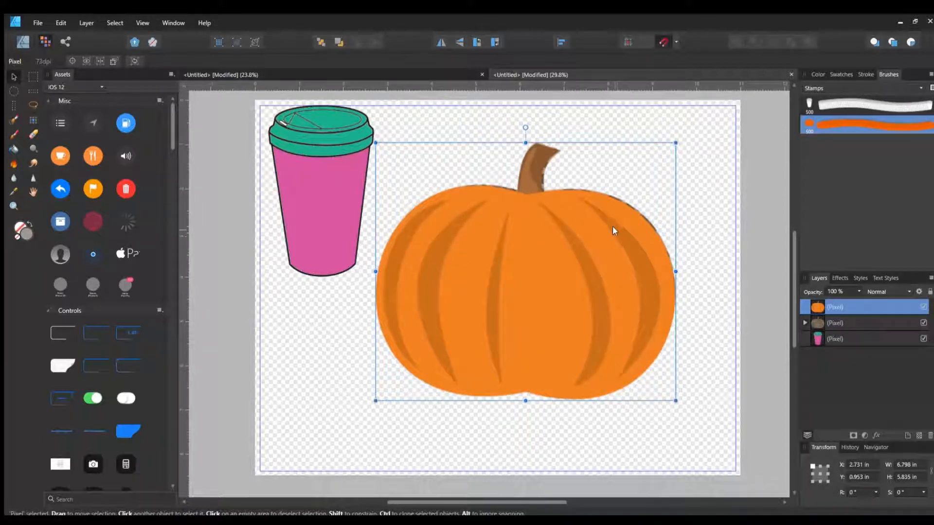
left_click_drag(612, 226, 613, 224)
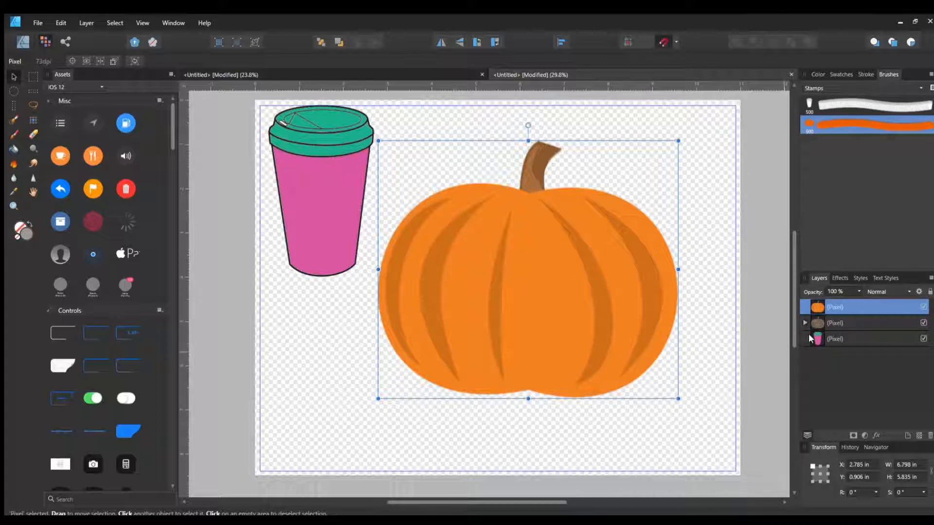
- Place the orange pumpkin layer beneath the leopard pumpkin and shrink it to about 6.69 by 5.74 in at X 2.84 in, Y 0.95 in
left_click_drag(816, 308, 805, 324)
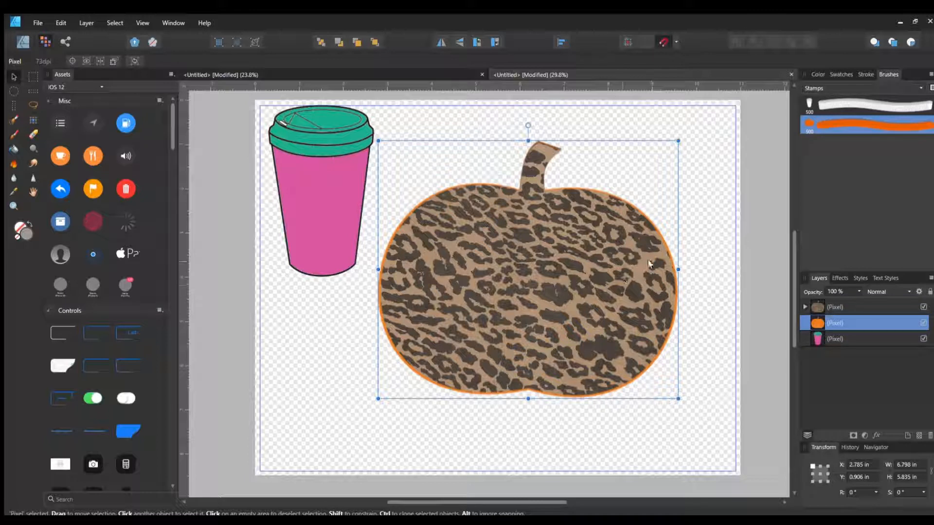
left_click_drag(679, 270, 676, 269)
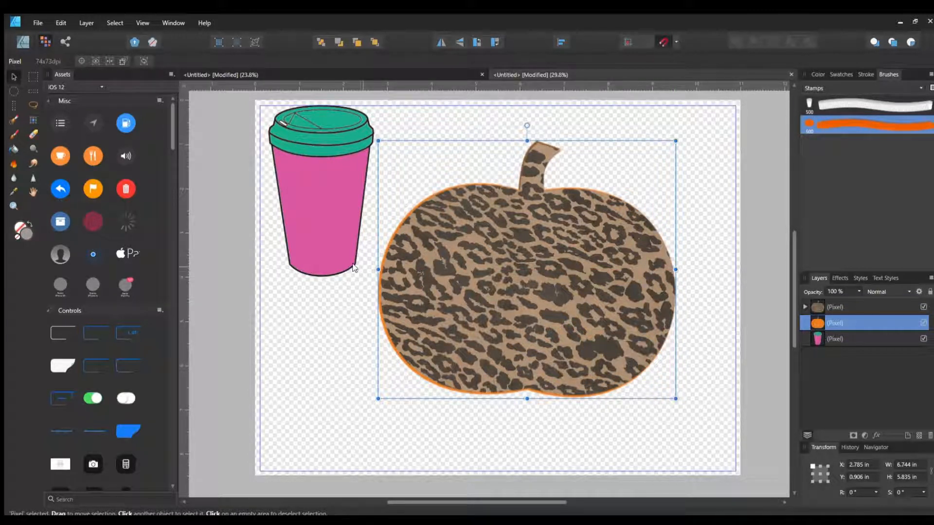
left_click_drag(378, 269, 381, 269)
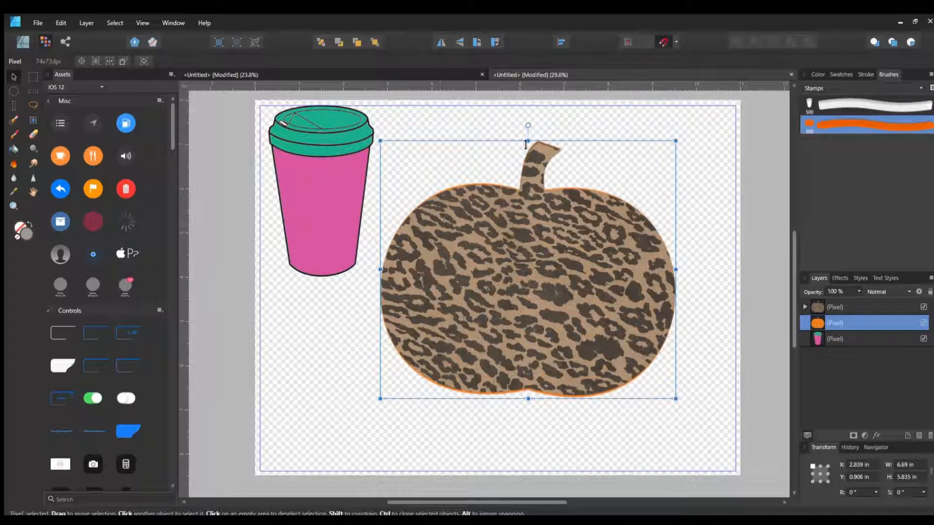
left_click_drag(528, 399, 525, 397)
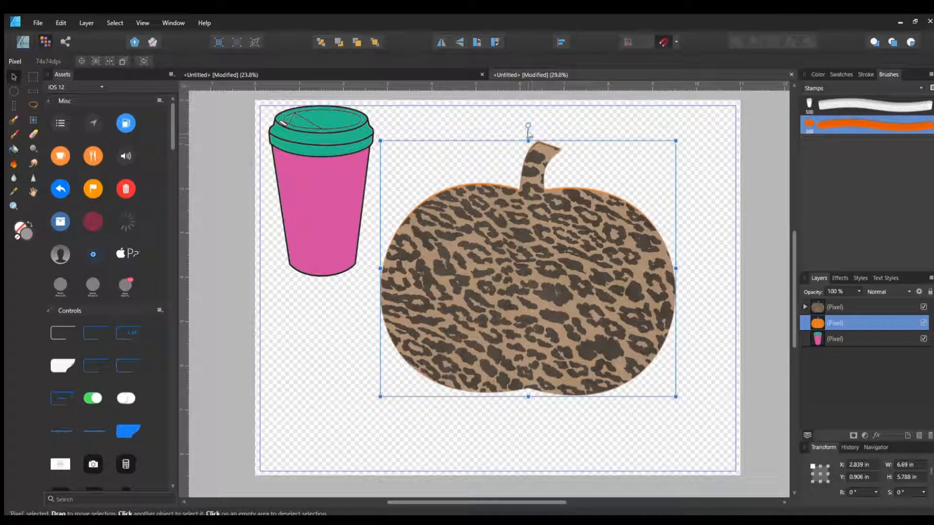
left_click_drag(529, 141, 529, 146)
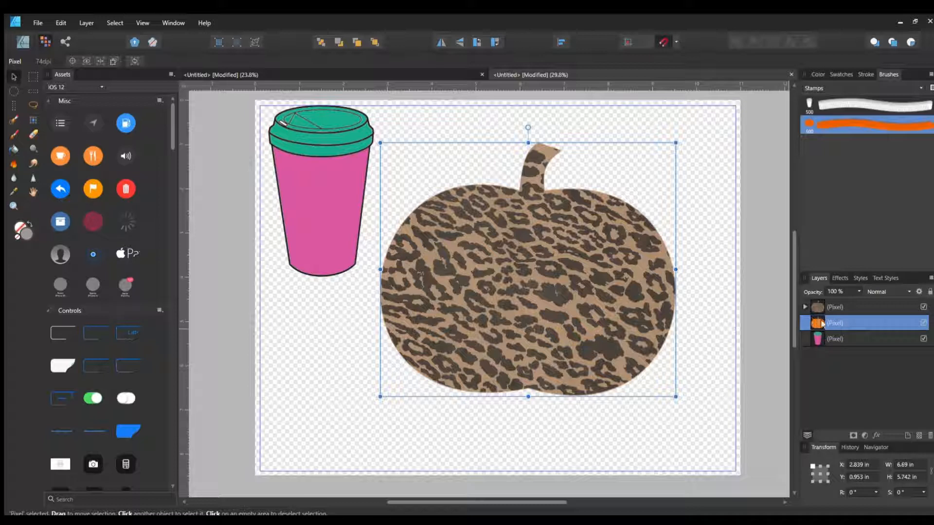
- Try the leopard pumpkin layer at about 61 % opacity, and return it to full opacity
left_click(816, 302)
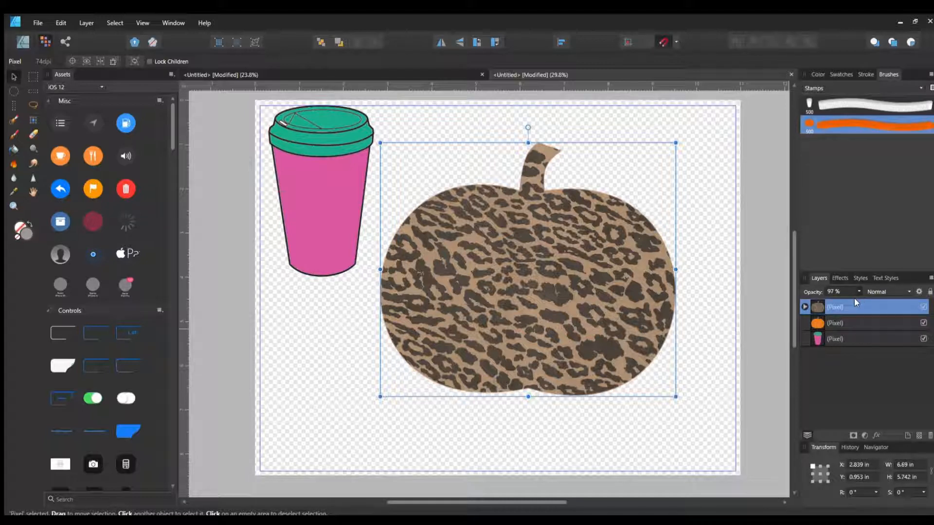
left_click_drag(850, 299, 826, 307)
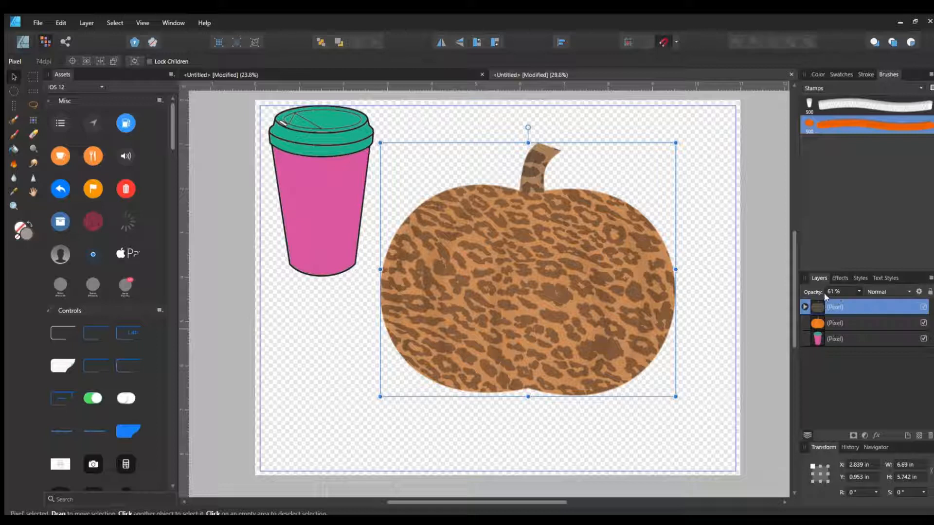
key("0")
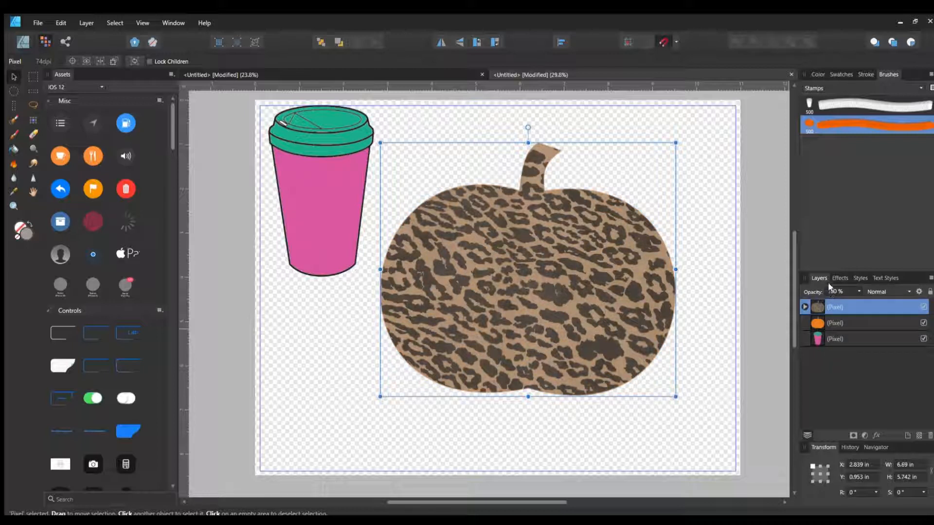
- Delete the leopard pumpkin, the orange pumpkin and the coffee cup to empty the canvas
key("Delete")
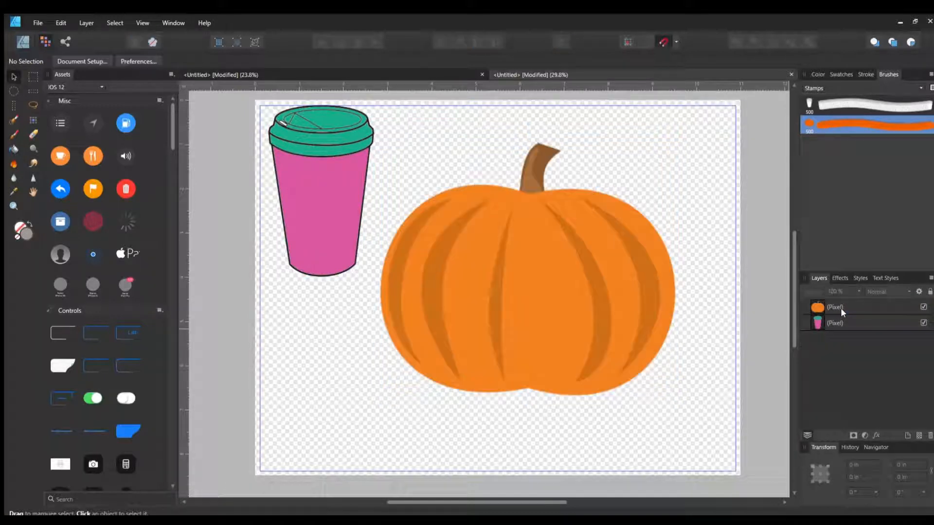
left_click(841, 308)
key("Delete")
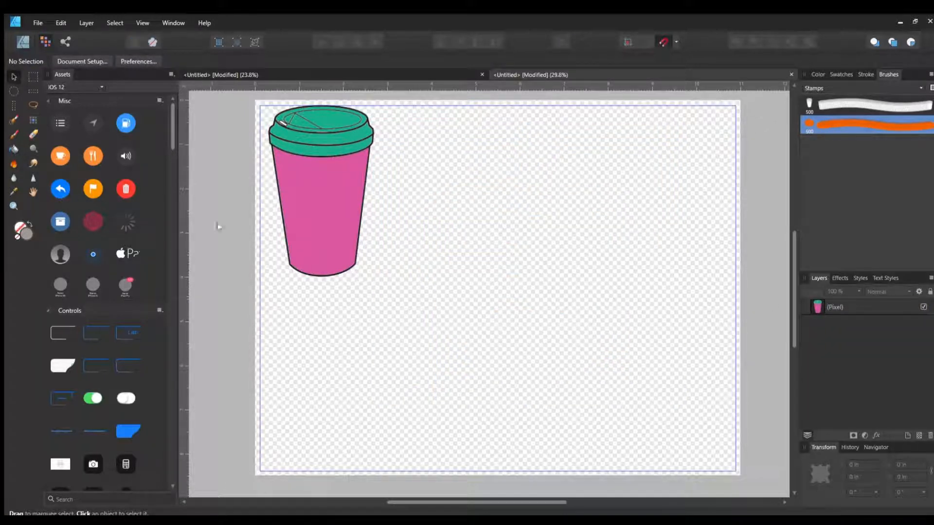
left_click(307, 206)
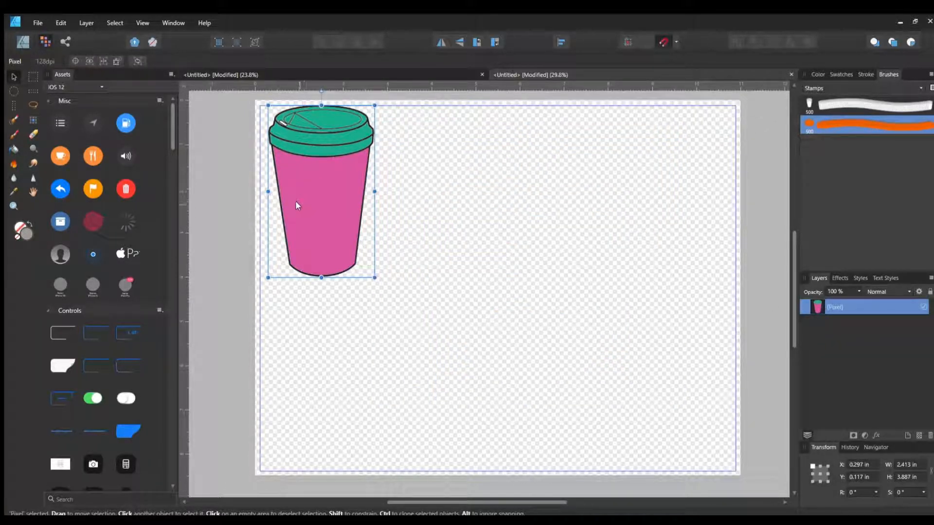
key("Delete")
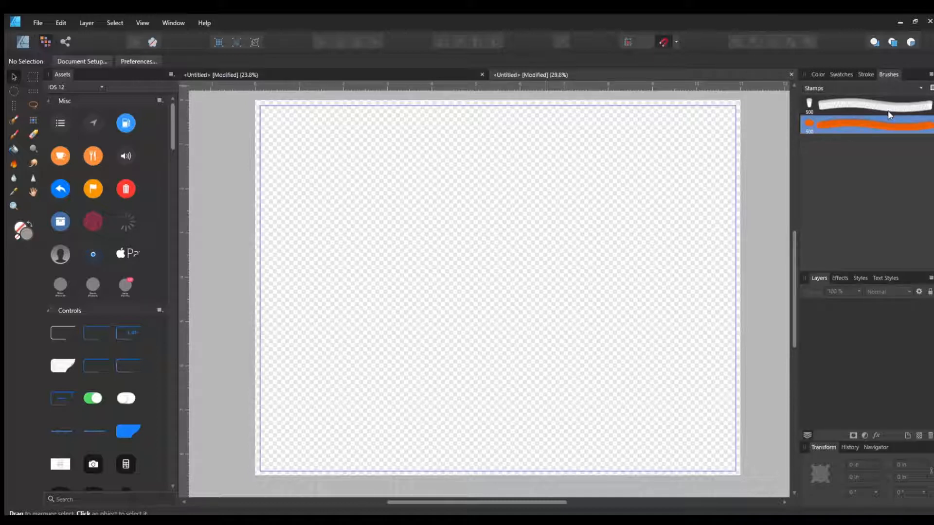
- Add a round brush to the Stamps category, edit it into 25 px scattered ovals of varying tones, and clear the reappeared cup from the canvas
left_click(869, 158)
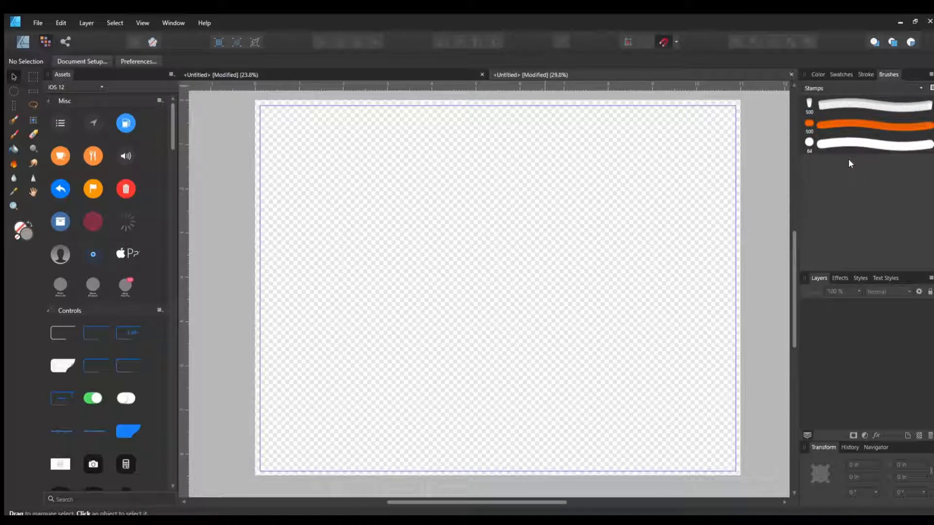
left_click(836, 146)
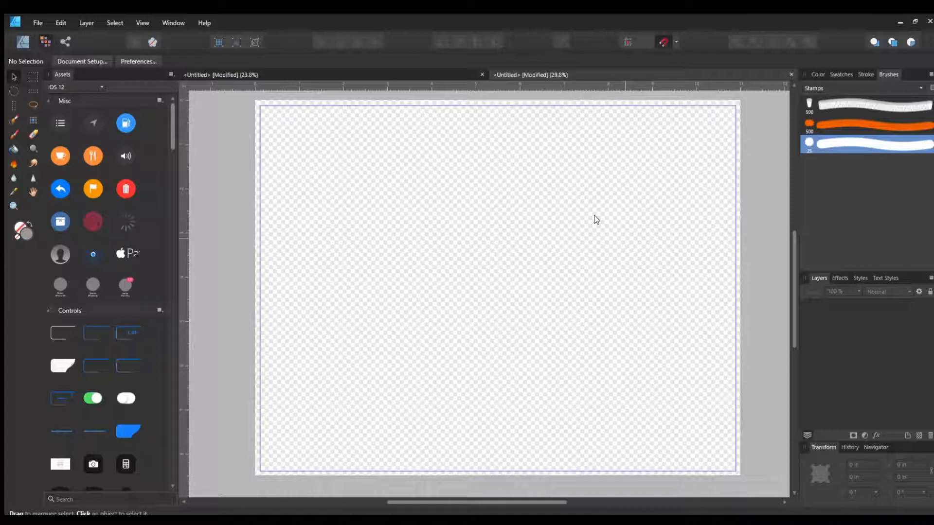
left_click(596, 220)
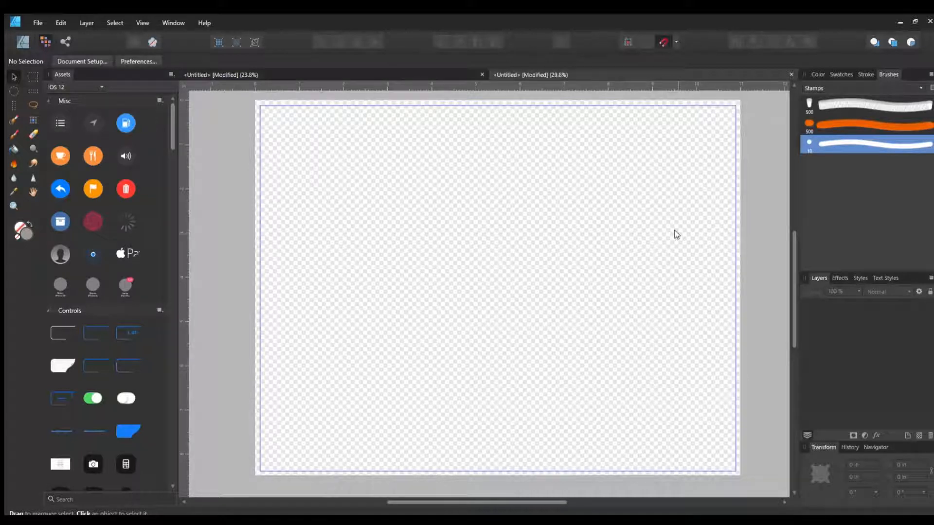
key("ctrl+v")
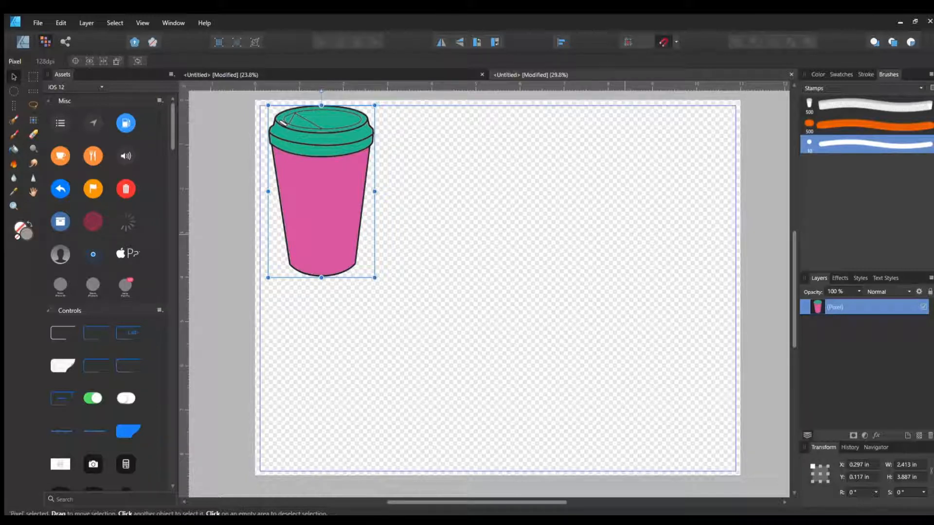
key("Return")
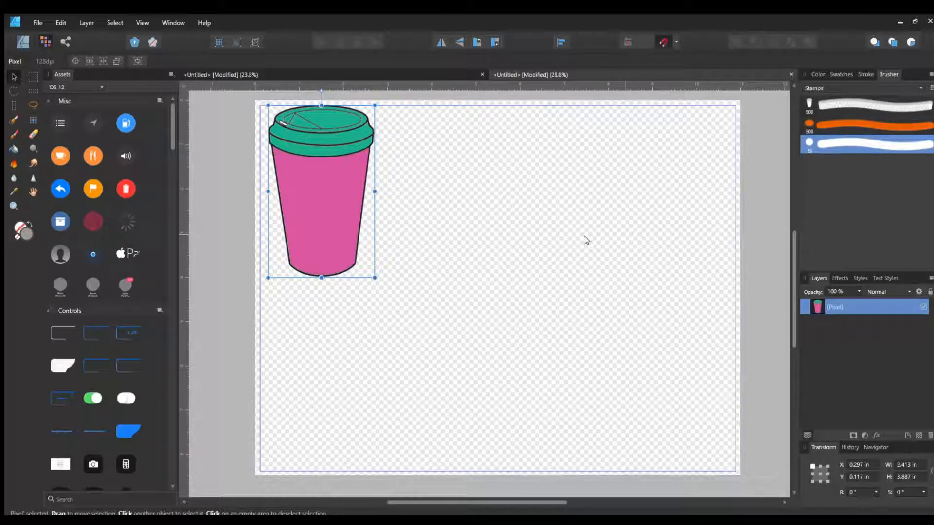
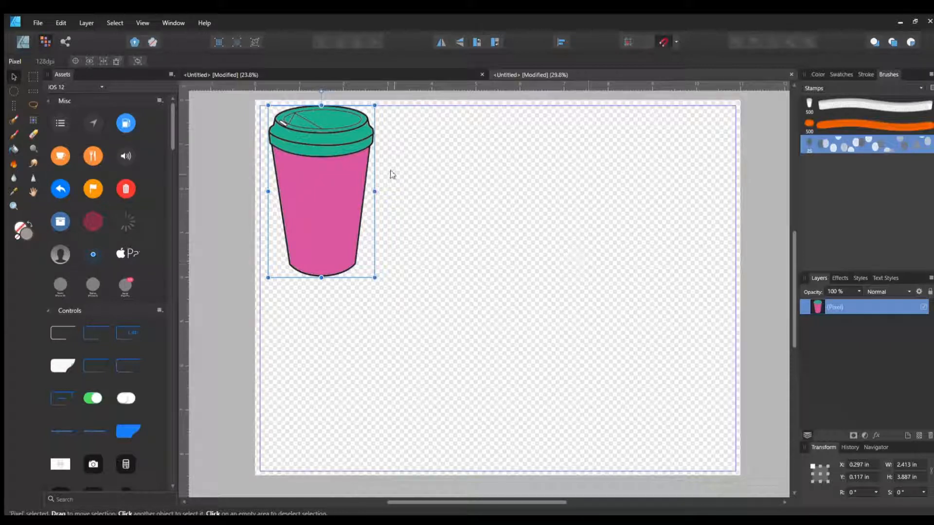
key("Delete")
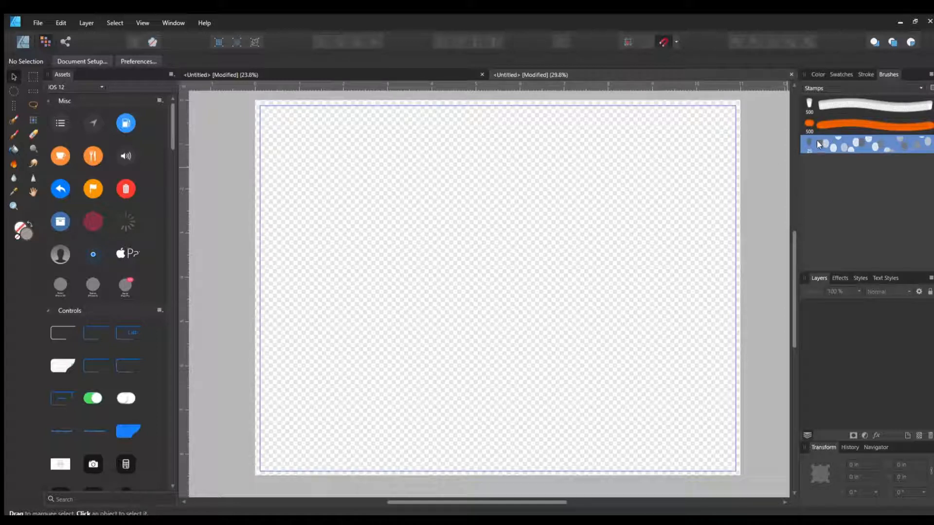
- Choose the teal PANTONE 808 U swatch as the paint colour and activate the Paint Brush tool
left_click(815, 75)
left_click(841, 74)
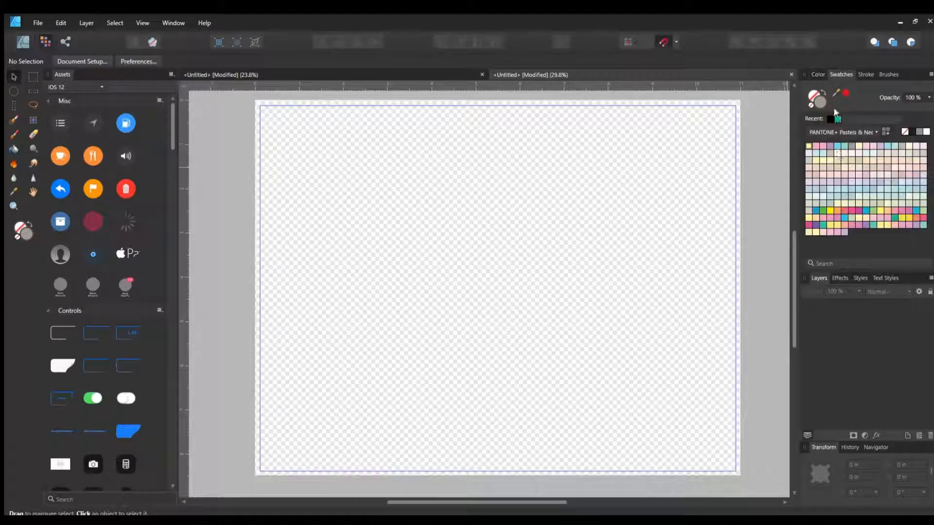
left_click(895, 217)
left_click(14, 134)
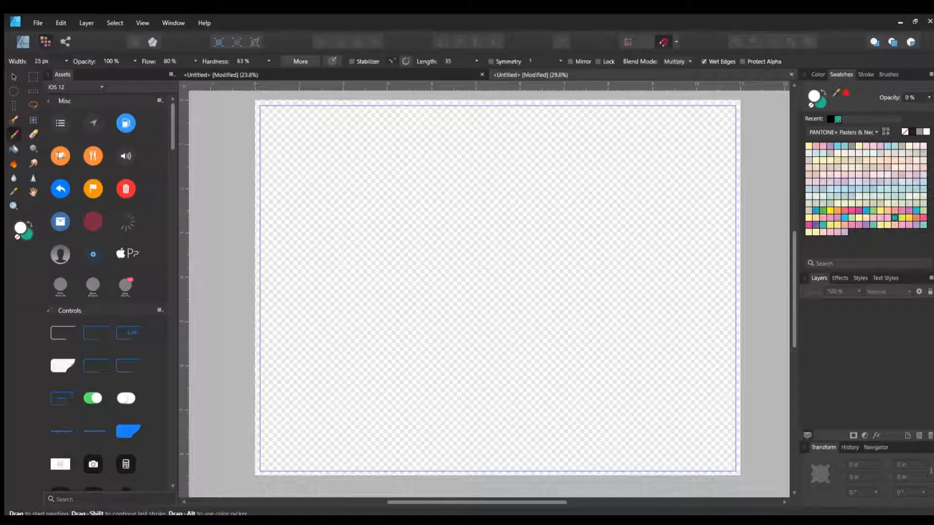
- Try painting two short strokes on the canvas with the brush width set to 500 px
left_click(52, 62)
type("500")
key("Return")
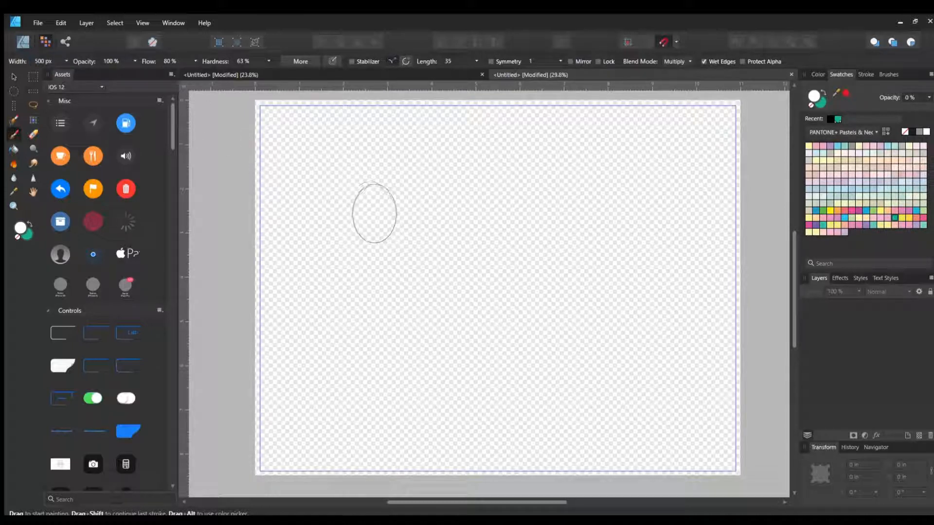
left_click_drag(373, 210, 373, 242)
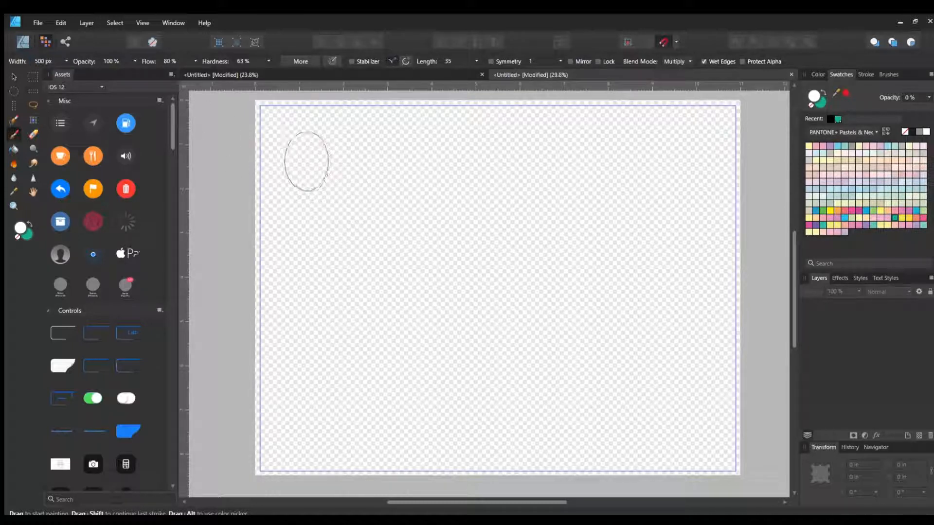
left_click_drag(307, 162, 322, 173)
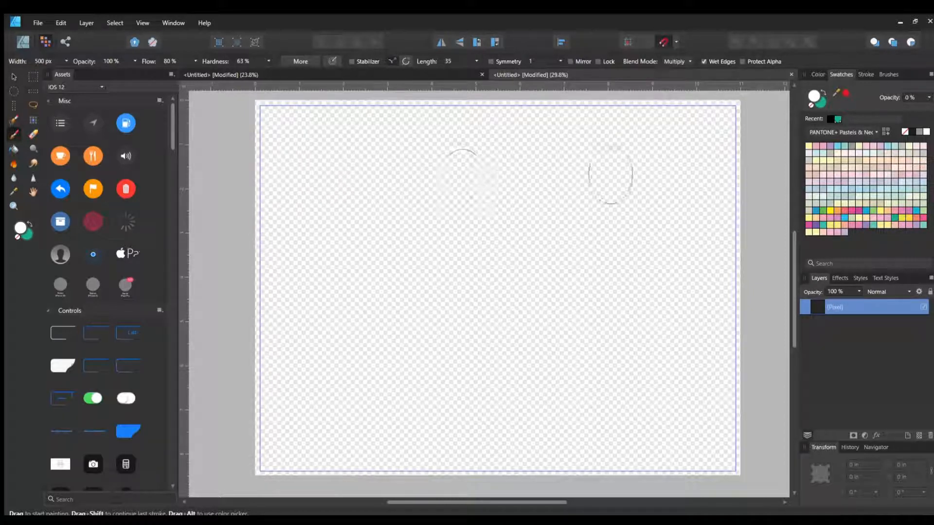
- Make teal the active paint colour at 100 % opacity, and delete the reappeared cup layer
left_click(821, 102)
mouse_move(273, 207)
left_mouse_down()
mouse_move(346, 179)
mouse_move(611, 215)
mouse_move(598, 210)
left_mouse_up()
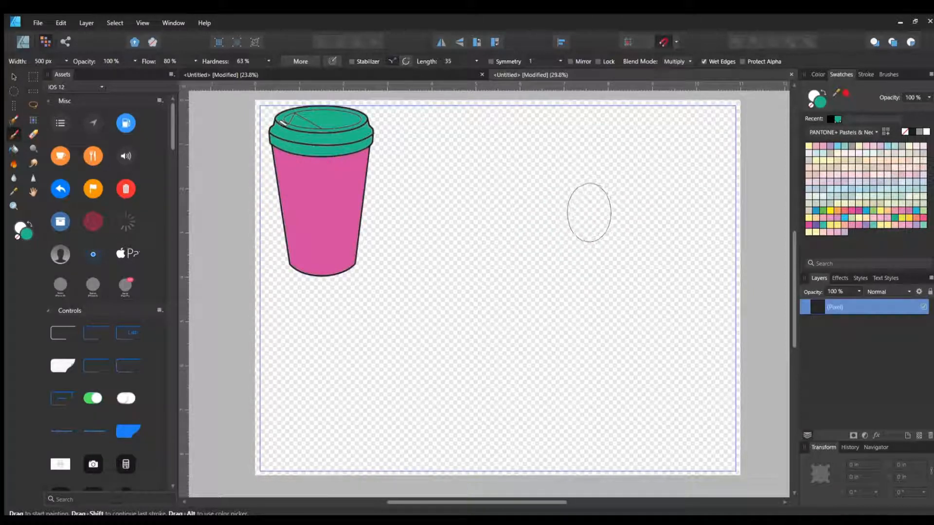
left_click(14, 77)
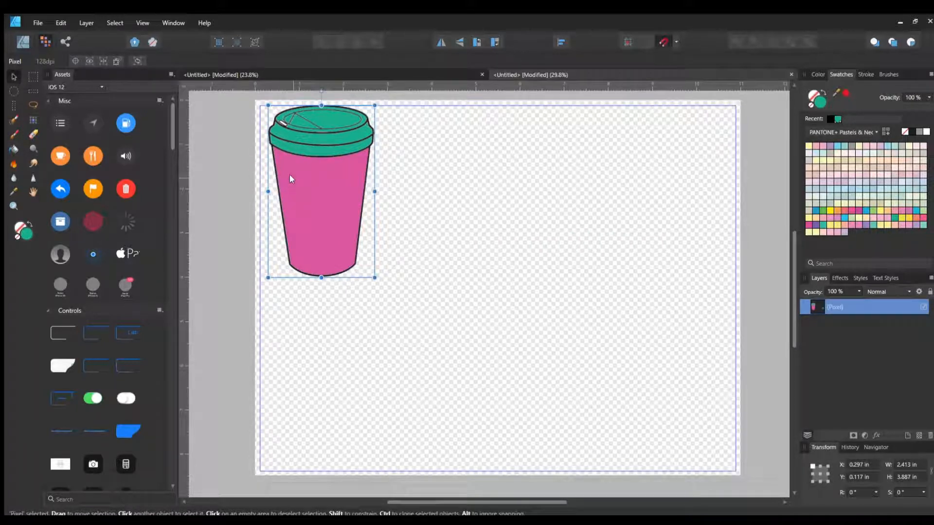
key("Delete")
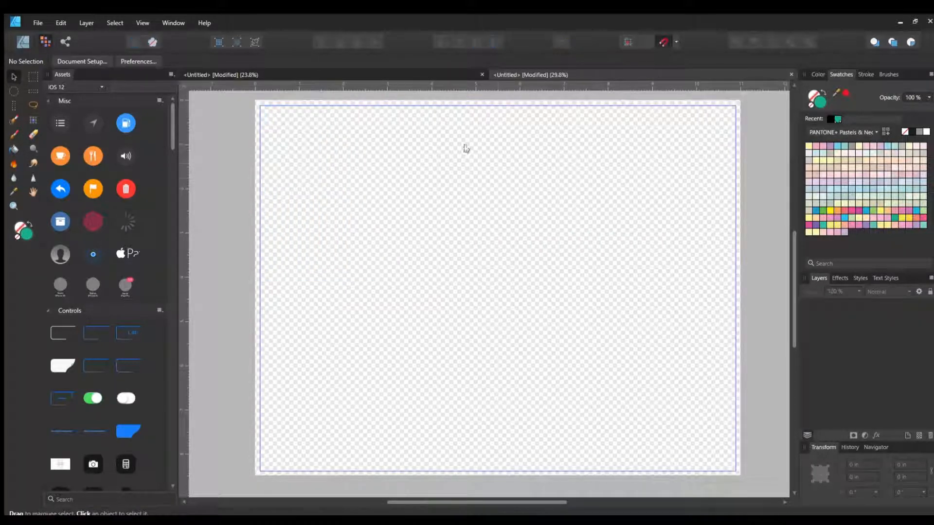
- Reselect the scattered-oval brush from the Stamps category for the Paint Brush tool and set its width to 250 px
left_click(10, 136)
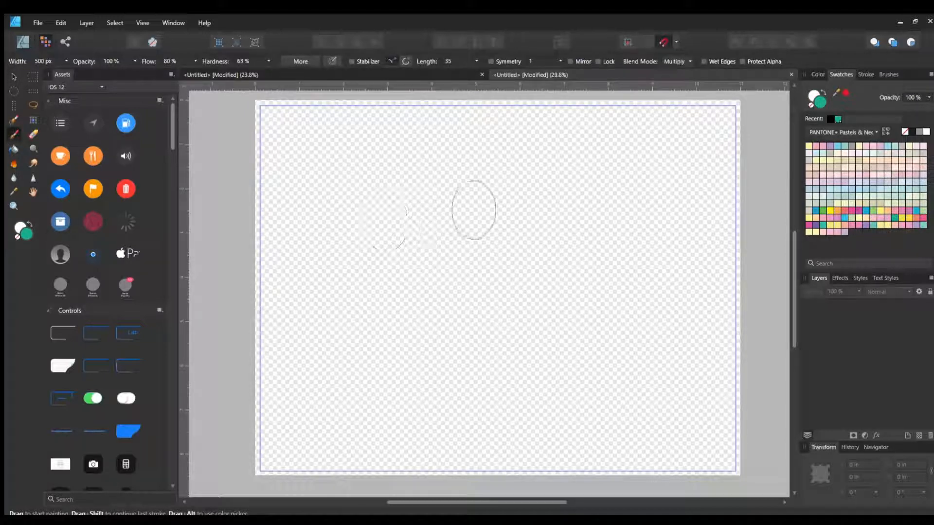
left_click(884, 74)
left_click(819, 145)
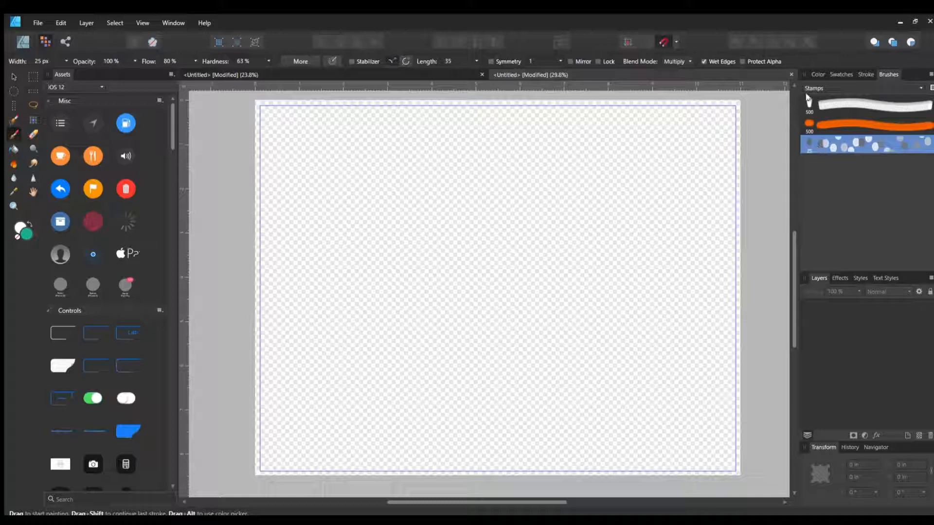
left_click(819, 74)
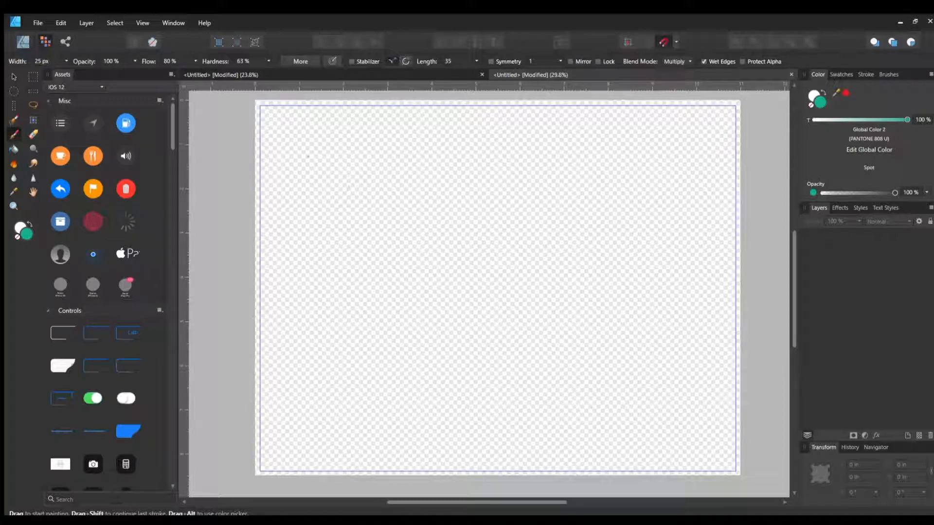
left_click(40, 61)
type("250")
key("Return")
- Paint teal scattered ovals in varying tones across the whole canvas
left_click(304, 165)
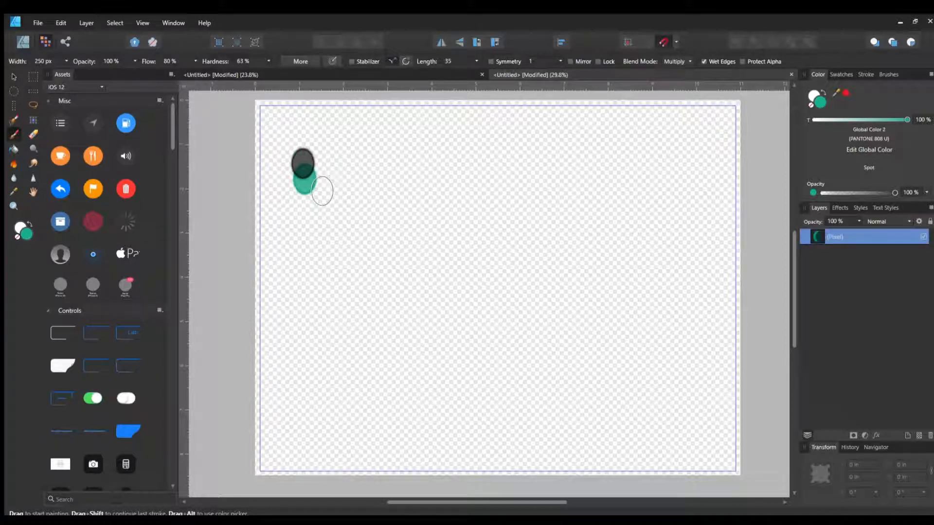
mouse_move(322, 190)
left_mouse_down()
mouse_move(355, 243)
mouse_move(323, 254)
mouse_move(337, 297)
mouse_move(385, 316)
mouse_move(424, 310)
mouse_move(488, 242)
mouse_move(539, 240)
mouse_move(577, 295)
mouse_move(584, 340)
mouse_move(536, 408)
mouse_move(443, 441)
mouse_move(341, 424)
mouse_move(319, 443)
mouse_move(359, 457)
mouse_move(564, 440)
mouse_move(649, 290)
mouse_move(603, 232)
mouse_move(416, 205)
mouse_move(380, 218)
mouse_move(404, 227)
mouse_move(432, 262)
mouse_move(527, 297)
mouse_move(524, 326)
mouse_move(491, 350)
mouse_move(437, 369)
mouse_move(390, 371)
mouse_move(590, 367)
mouse_move(650, 258)
mouse_move(607, 170)
mouse_move(580, 142)
mouse_move(672, 166)
mouse_move(680, 230)
mouse_move(663, 291)
mouse_move(671, 401)
mouse_move(627, 443)
mouse_move(475, 464)
mouse_move(540, 474)
mouse_move(682, 470)
mouse_move(711, 459)
mouse_move(732, 394)
mouse_move(726, 148)
mouse_move(675, 166)
mouse_move(594, 223)
mouse_move(616, 248)
mouse_move(616, 279)
mouse_move(597, 419)
mouse_move(584, 437)
mouse_move(671, 440)
left_mouse_up()
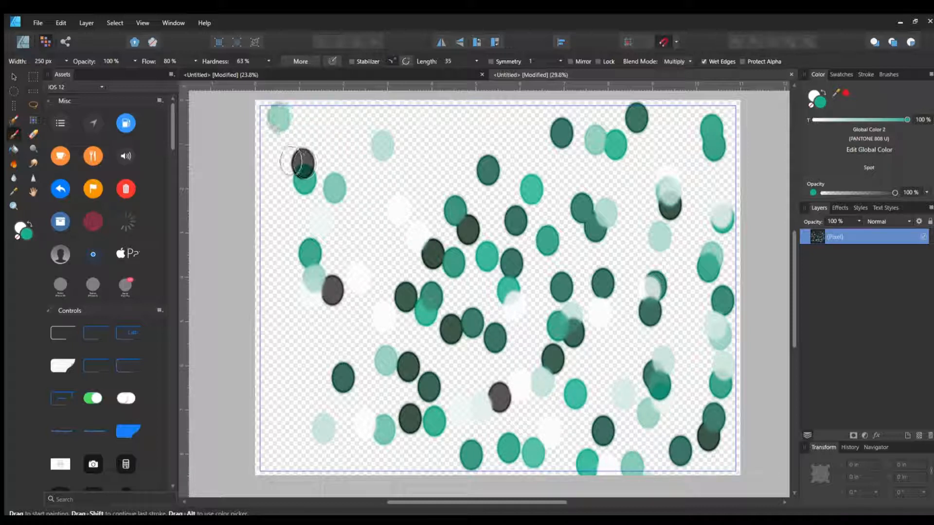
mouse_move(298, 163)
left_mouse_down()
mouse_move(384, 141)
mouse_move(522, 148)
mouse_move(386, 198)
mouse_move(377, 240)
mouse_move(365, 246)
mouse_move(355, 219)
mouse_move(292, 297)
mouse_move(304, 366)
mouse_move(321, 351)
mouse_move(292, 463)
mouse_move(360, 477)
mouse_move(273, 464)
mouse_move(368, 472)
mouse_move(404, 452)
mouse_move(288, 341)
mouse_move(280, 163)
mouse_move(304, 136)
mouse_move(397, 131)
mouse_move(681, 156)
mouse_move(695, 138)
mouse_move(642, 150)
mouse_move(603, 195)
mouse_move(362, 236)
left_mouse_up()
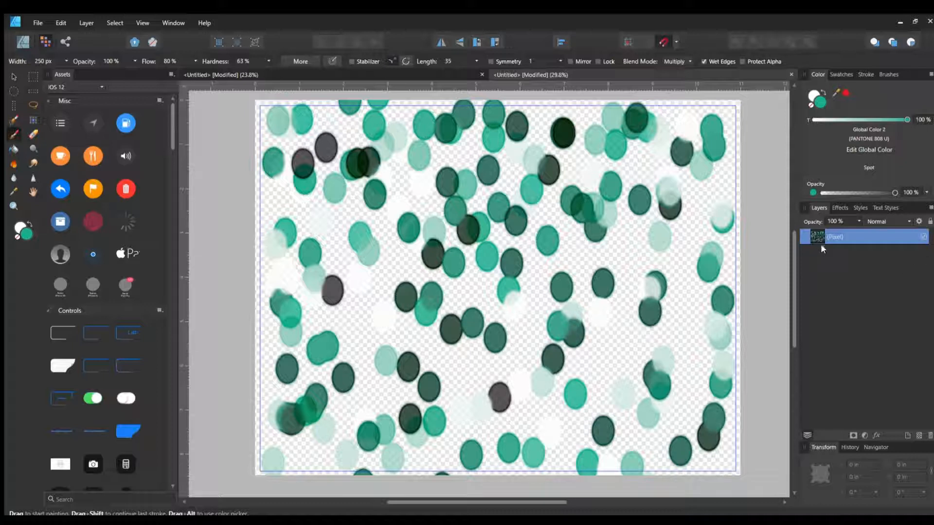
- Delete the painted oval layer and show the Stamps brushes again
key("Delete")
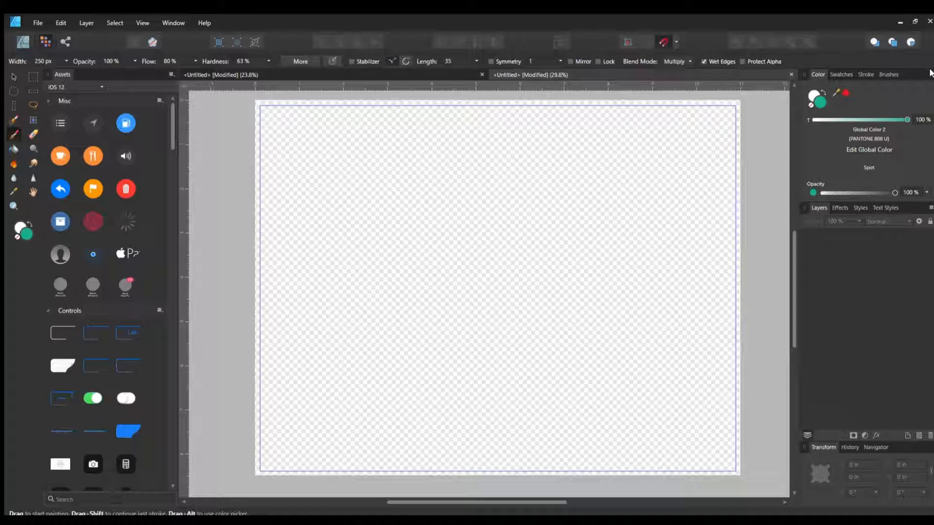
left_click(882, 73)
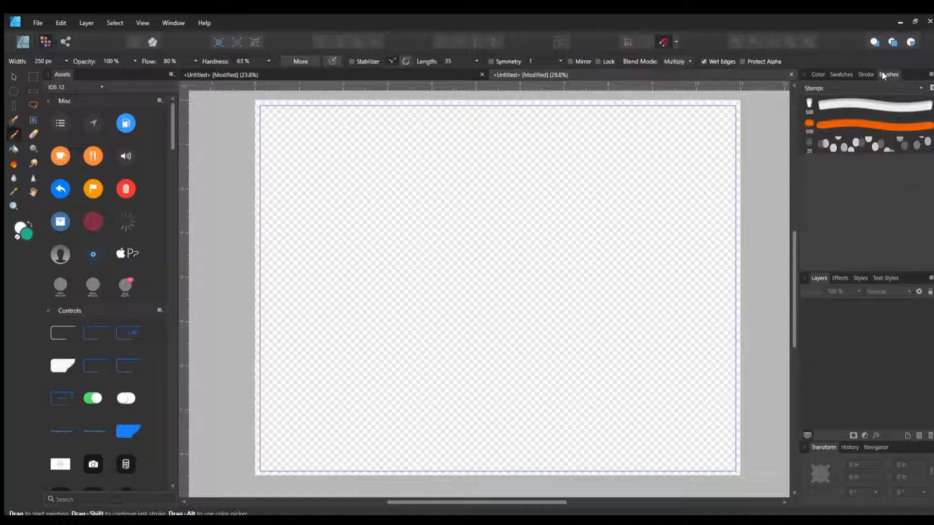
- Create a square brush in the Stamps category and refine it into narrow, scattered, colour-varying rectangles with 43.1 px width, 70 % flow and 55 % hardness
left_click(869, 169)
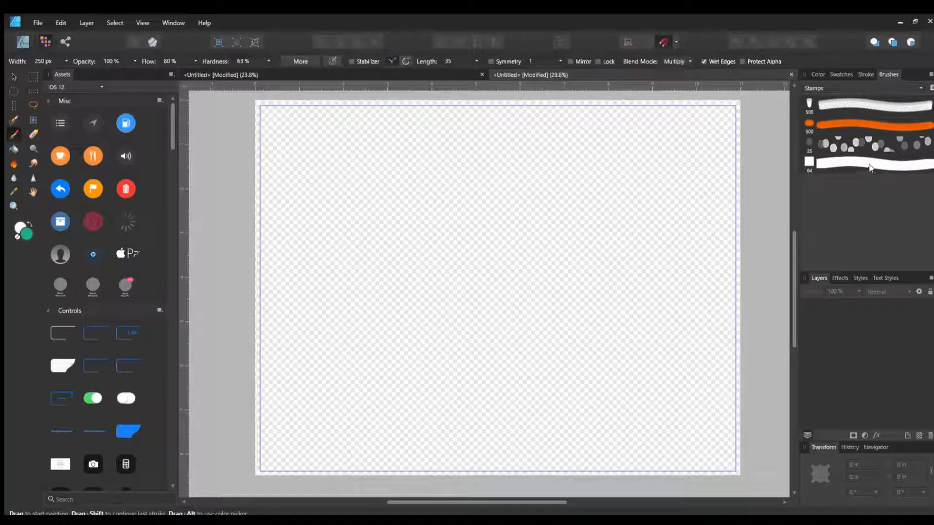
left_click(812, 163)
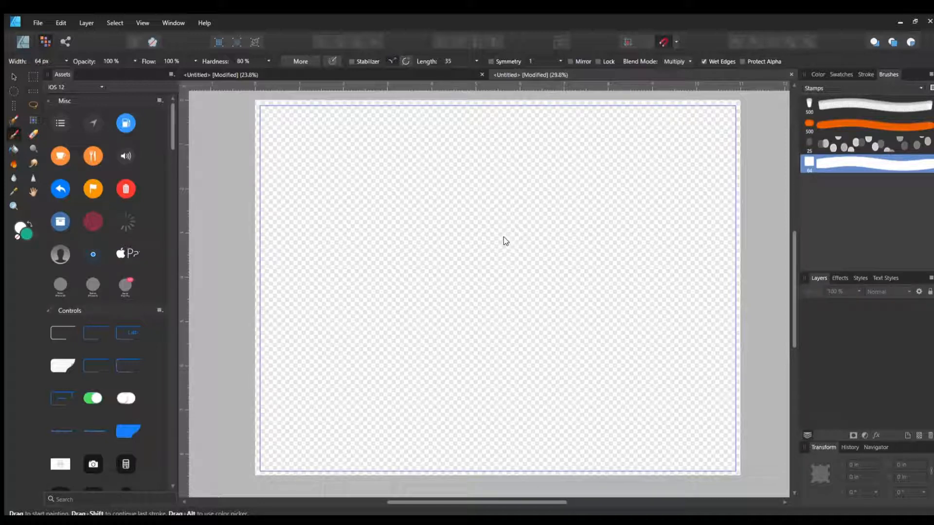
key("bracketright")
key("bracketright")
key("bracketright")
key("bracketright")
key("bracketright")
key("bracketleft")
key("bracketleft")
key("bracketleft")
key("bracketleft")
key("bracketleft")
key("bracketleft")
key("bracketleft")
key("bracketleft")
key("shift+bracketleft")
key("shift+bracketleft")
left_click_drag(570, 287, 513, 294)
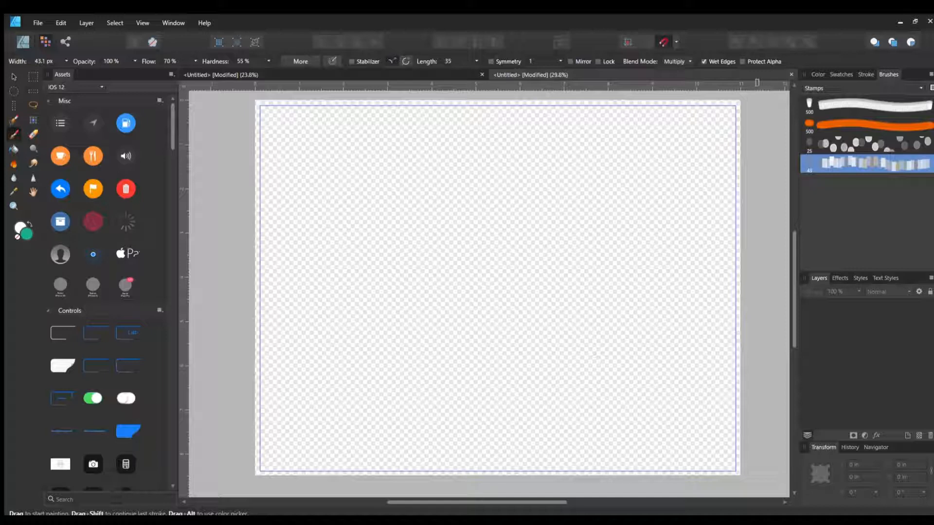
- Make a muted purple swatch from the PANTONE+ Pastels palette the active paint colour
left_click(813, 74)
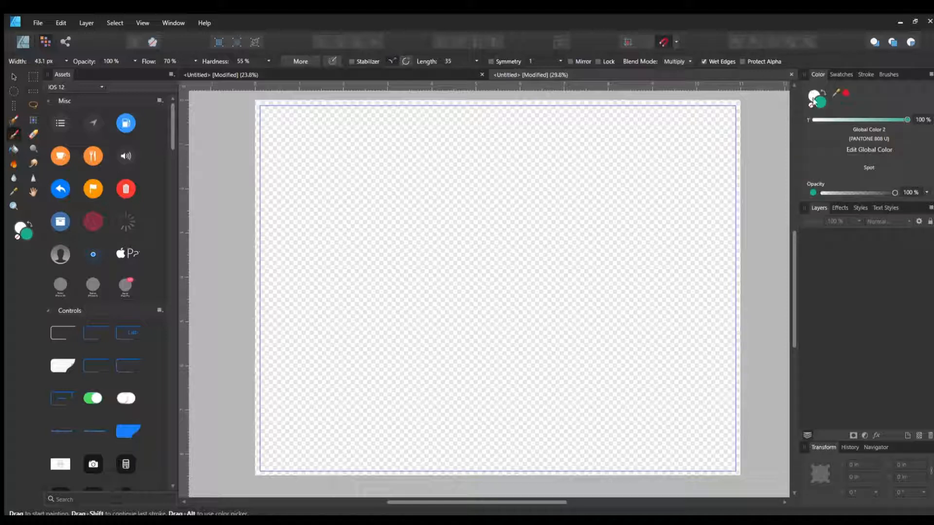
left_click(842, 74)
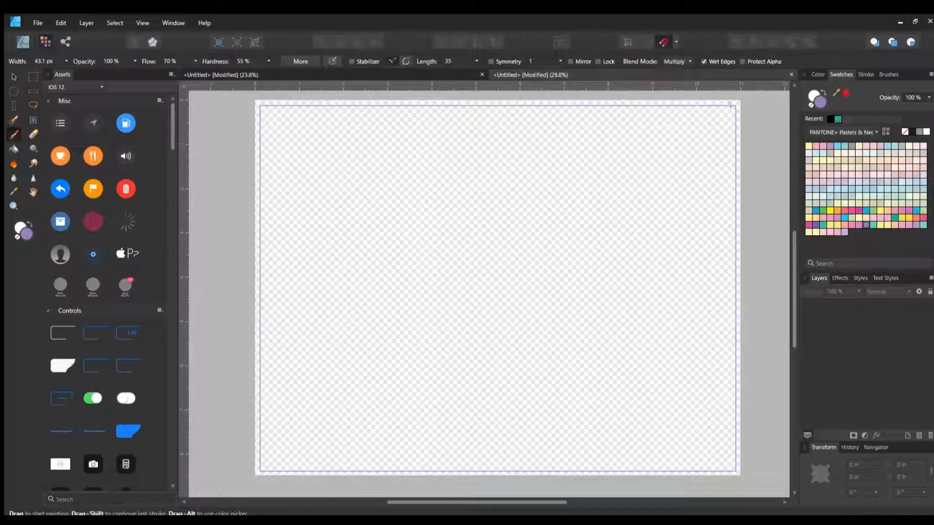
left_click(808, 98)
left_click(820, 103)
- Set the rectangle brush's width to 100 px and paint two rows of multicoloured rectangles across the upper part of the canvas
left_click(49, 61)
type("100")
left_click_drag(301, 182, 645, 206)
mouse_move(284, 219)
left_mouse_down()
mouse_move(414, 236)
mouse_move(651, 224)
left_mouse_up()
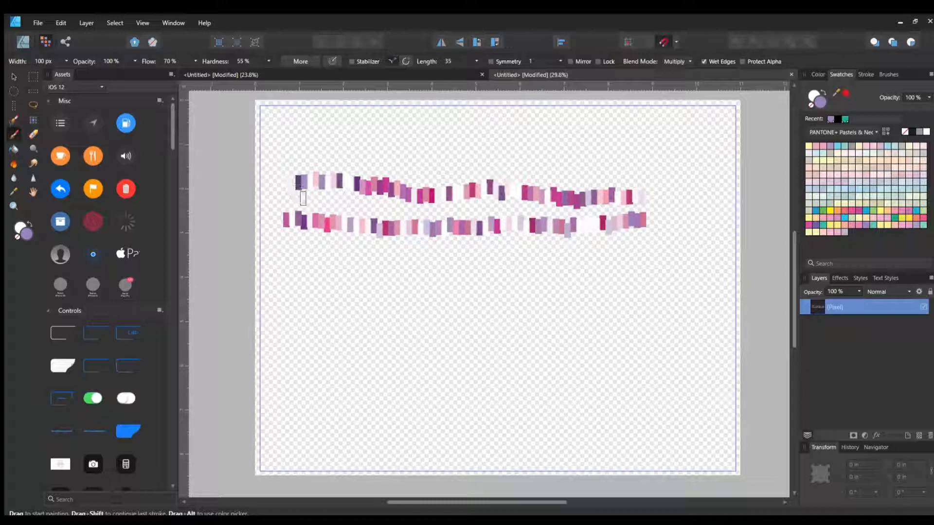
mouse_move(302, 198)
left_mouse_down()
mouse_move(305, 207)
mouse_move(494, 217)
mouse_move(552, 204)
mouse_move(608, 211)
left_mouse_up()
left_click_drag(657, 208, 651, 200)
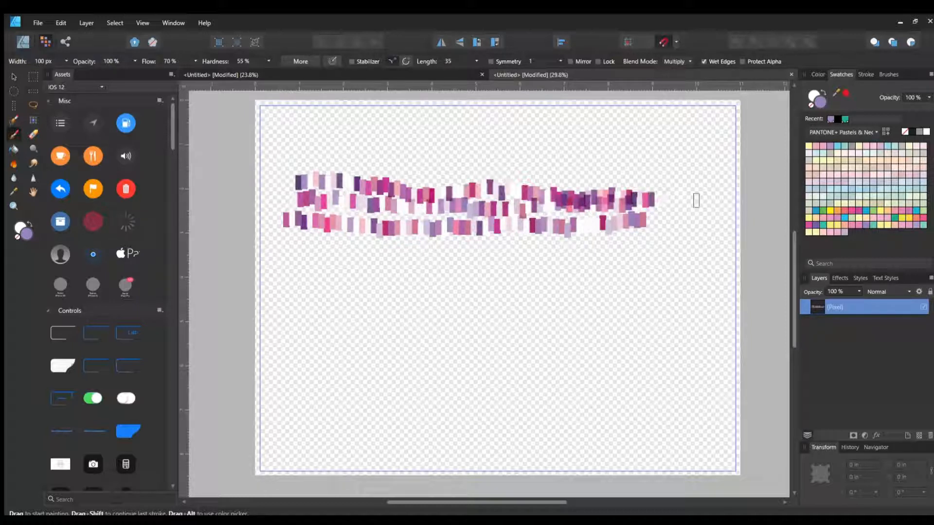
key("ctrl+z")
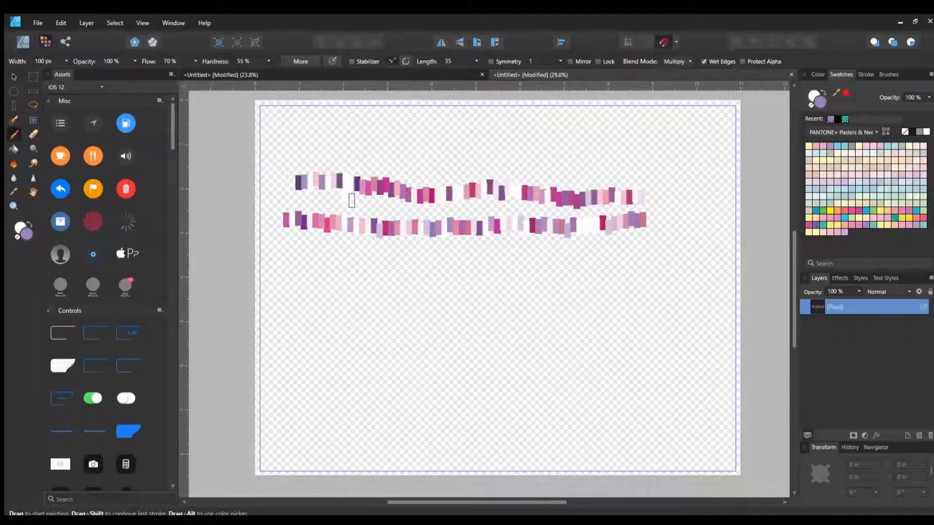
- Paint two more rows of coloured rectangles, one above and one below the existing rows, and deselect the painted layer
scroll(345, 191, "up", 3)
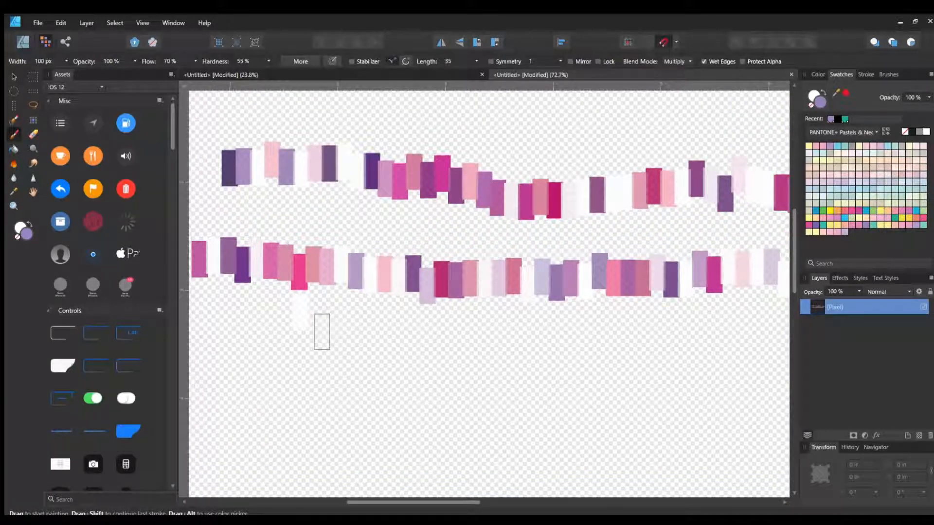
scroll(321, 332, "down", 2)
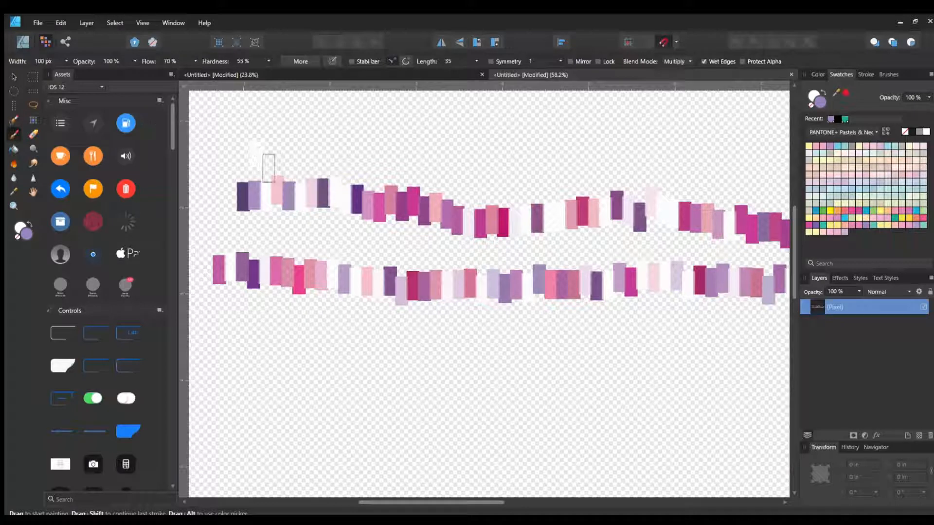
mouse_move(269, 168)
left_mouse_down()
mouse_move(260, 162)
mouse_move(375, 175)
mouse_move(699, 179)
mouse_move(701, 163)
left_mouse_up()
mouse_move(219, 344)
left_mouse_down()
mouse_move(236, 361)
mouse_move(394, 365)
mouse_move(640, 351)
left_mouse_up()
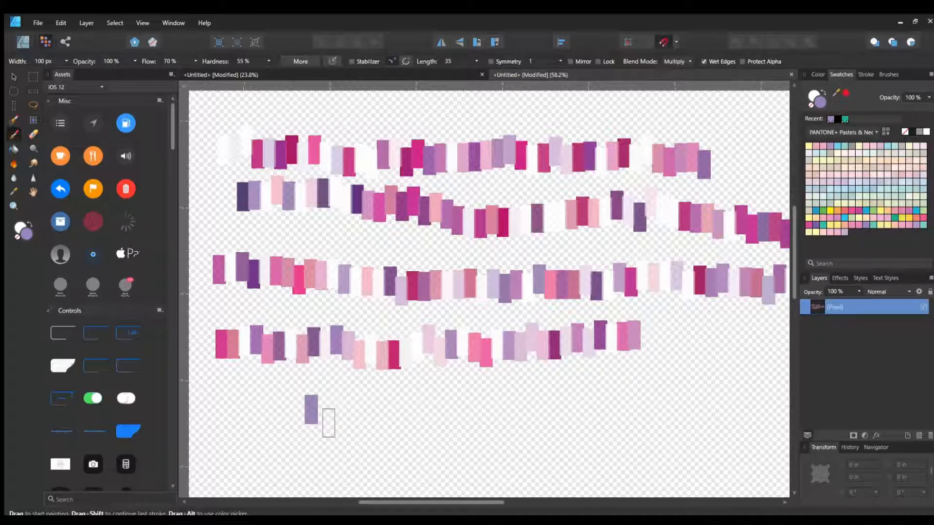
left_click(14, 76)
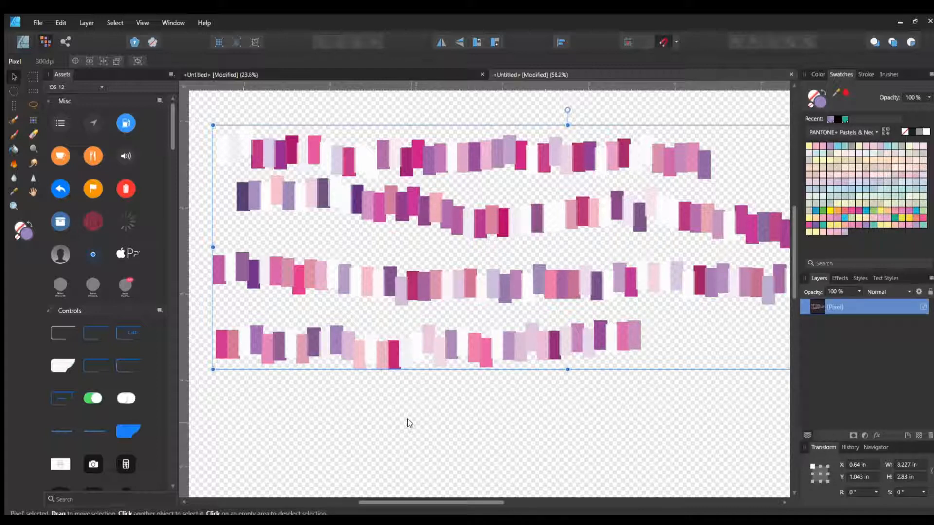
left_click(388, 408)
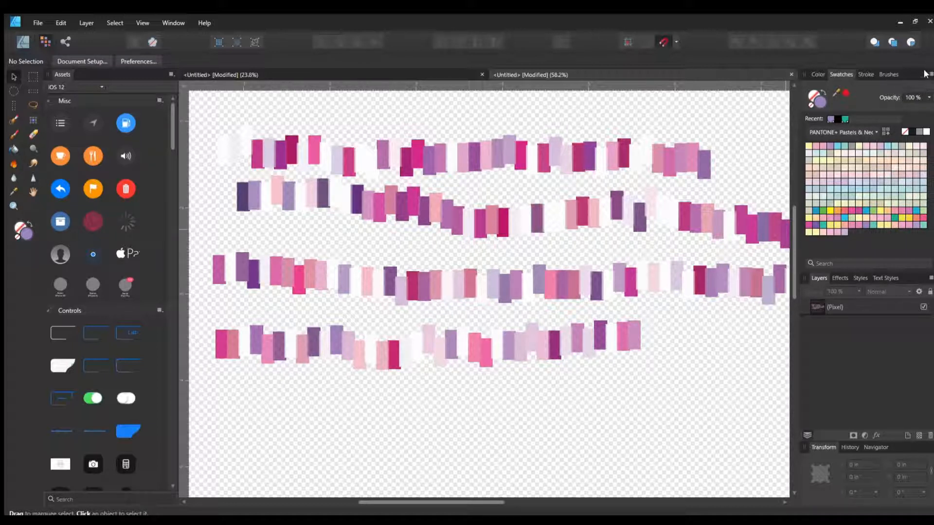
- Create a round brush in the Stamps category and refine it into narrow, overlapping, slanted oval dabs with 45.5 px width and 57 % hardness
left_click(884, 72)
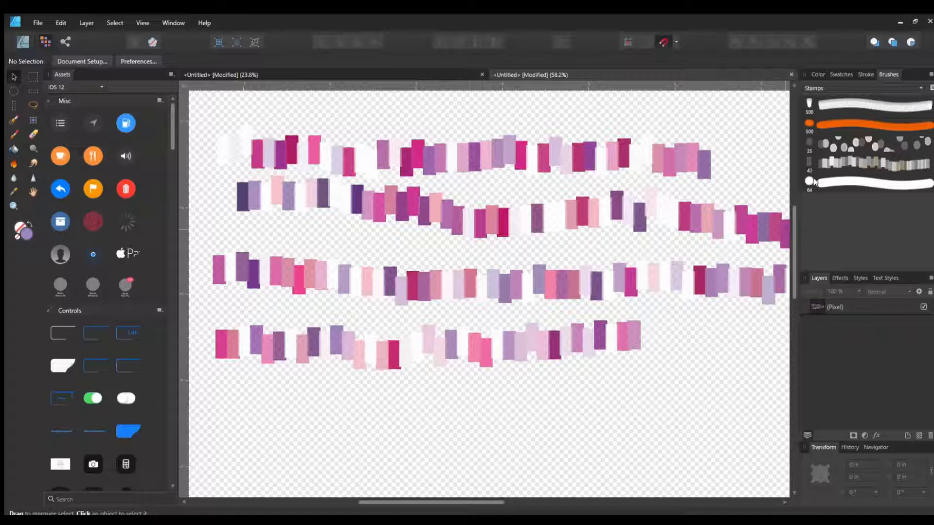
left_click(814, 180)
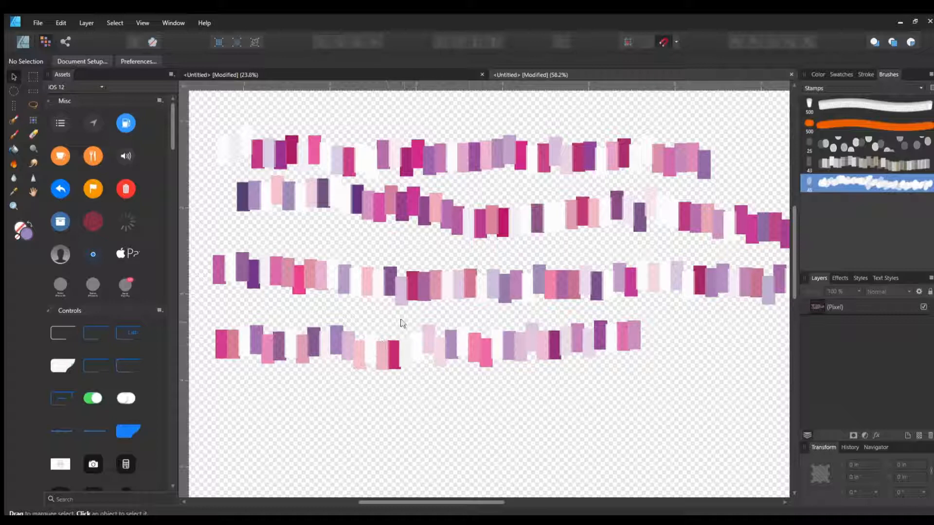
scroll(411, 324, "down", 4)
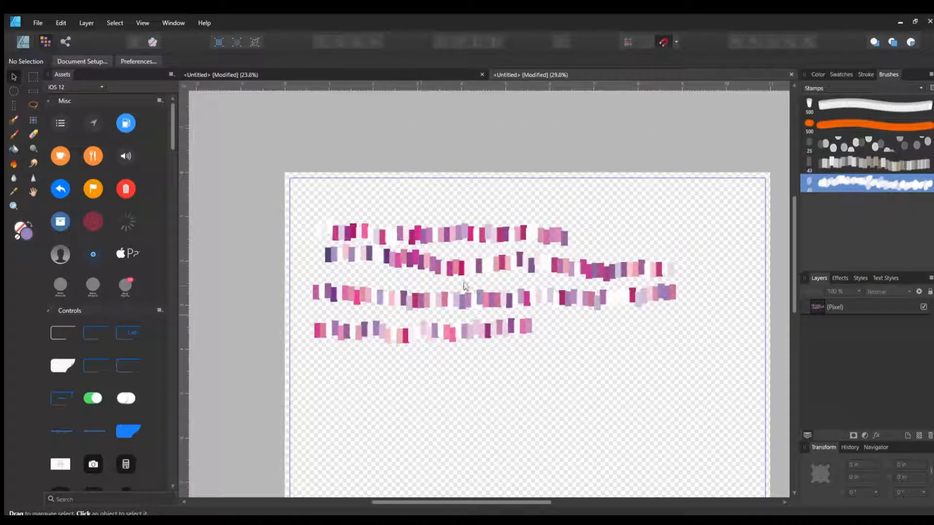
scroll(706, 230, "down", 3)
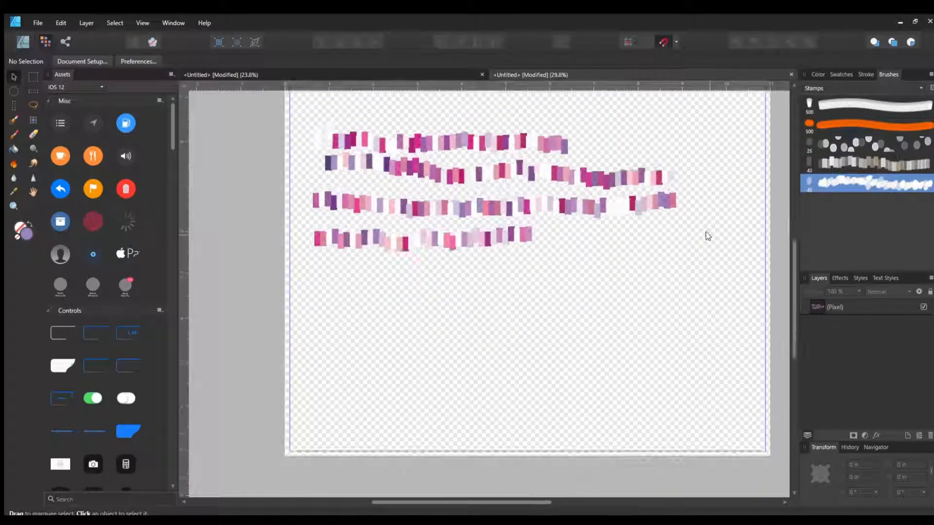
- Activate the Paint Brush tool with the new slanted-oval brush and set its width to 100 px
left_click(13, 135)
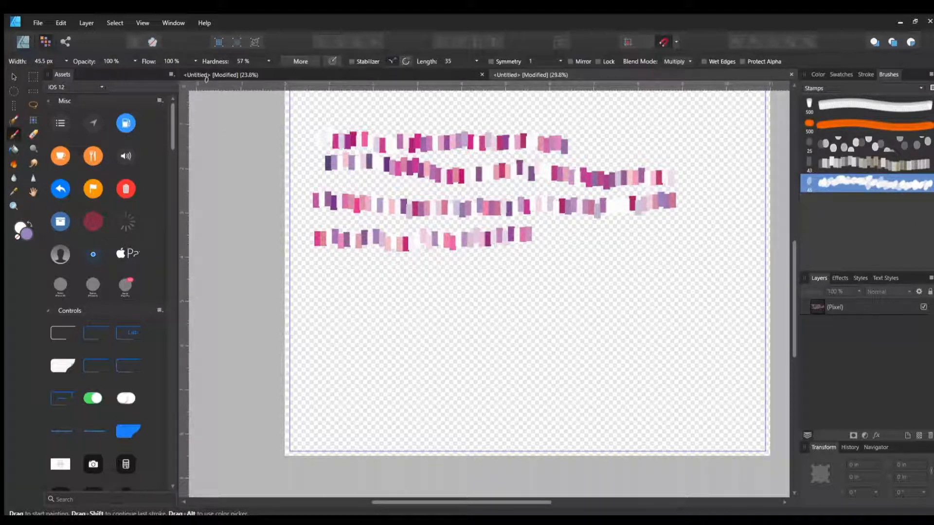
left_click(42, 58)
type("100")
key("Return")
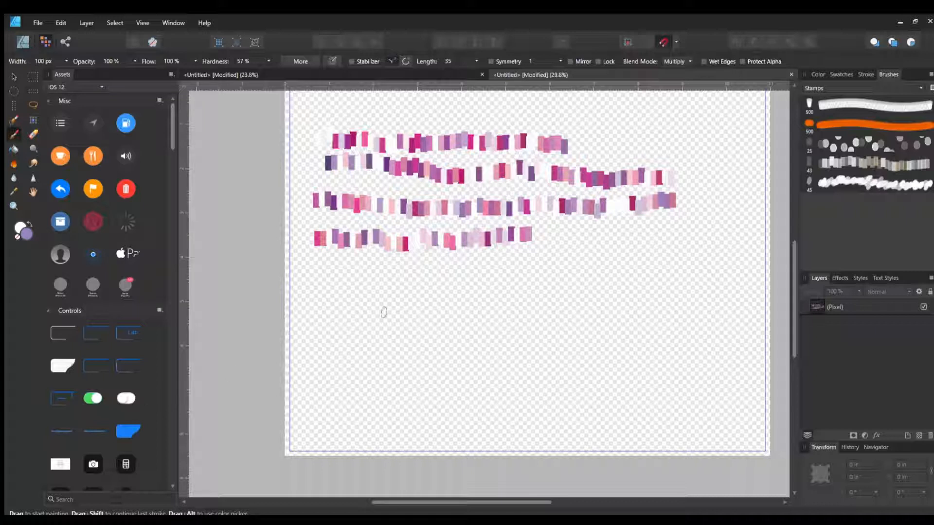
- Fill the area below the rectangle rows with long, curved strokes of pink and purple oval dabs on a separate layer, and deselect it
mouse_move(335, 297)
left_mouse_down()
mouse_move(392, 315)
mouse_move(561, 331)
mouse_move(696, 297)
left_mouse_up()
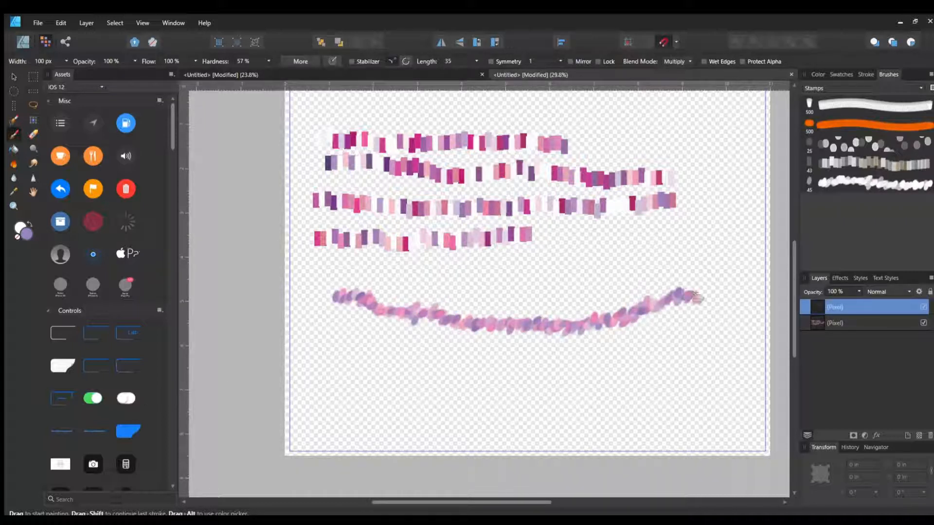
mouse_move(319, 328)
left_mouse_down()
mouse_move(421, 353)
mouse_move(521, 360)
mouse_move(705, 347)
left_mouse_up()
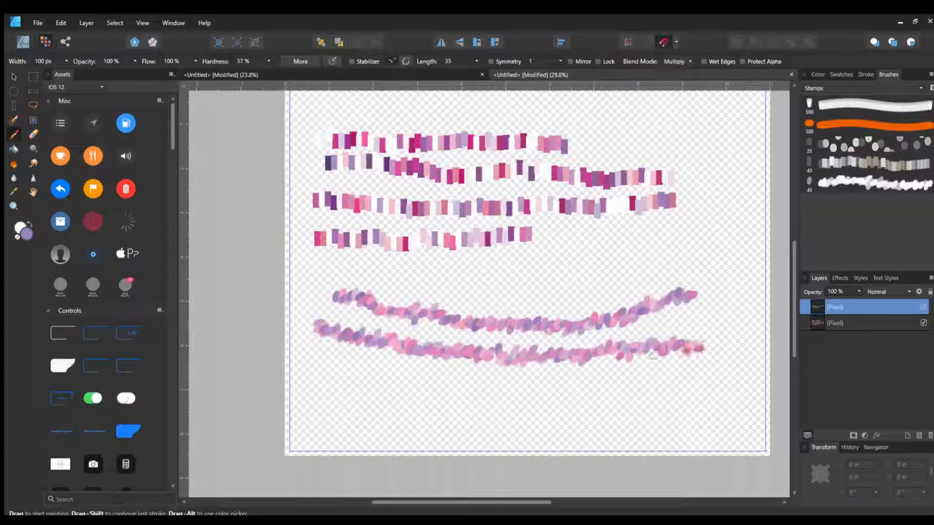
mouse_move(309, 314)
left_mouse_down()
mouse_move(501, 346)
mouse_move(567, 347)
mouse_move(686, 323)
left_mouse_up()
mouse_move(309, 347)
left_mouse_down()
mouse_move(515, 382)
mouse_move(699, 366)
left_mouse_up()
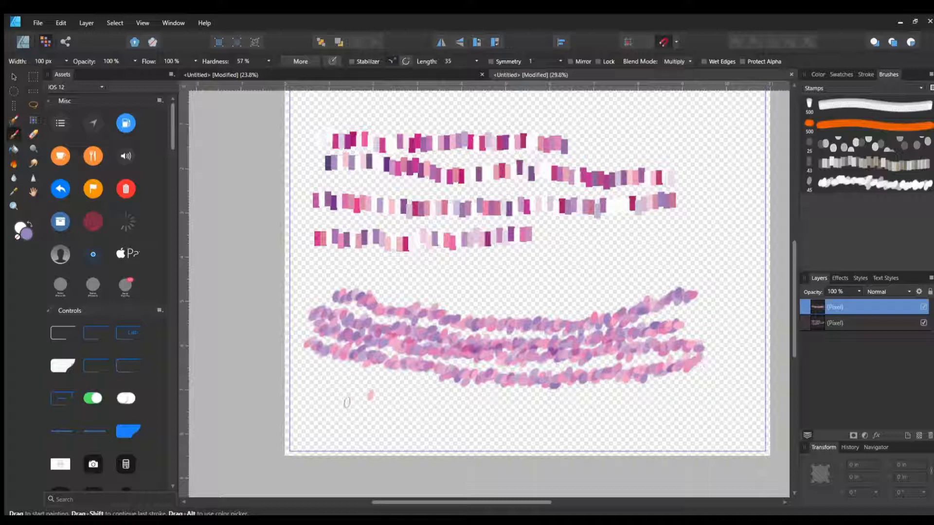
mouse_move(301, 385)
left_mouse_down()
mouse_move(491, 406)
mouse_move(645, 413)
mouse_move(690, 401)
left_mouse_up()
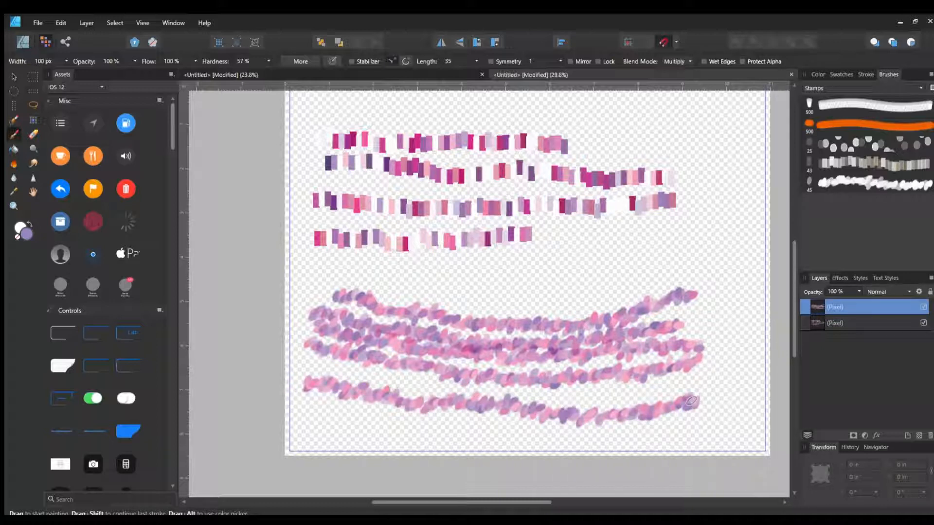
mouse_move(352, 276)
left_mouse_down()
mouse_move(418, 295)
mouse_move(590, 305)
mouse_move(663, 291)
left_mouse_up()
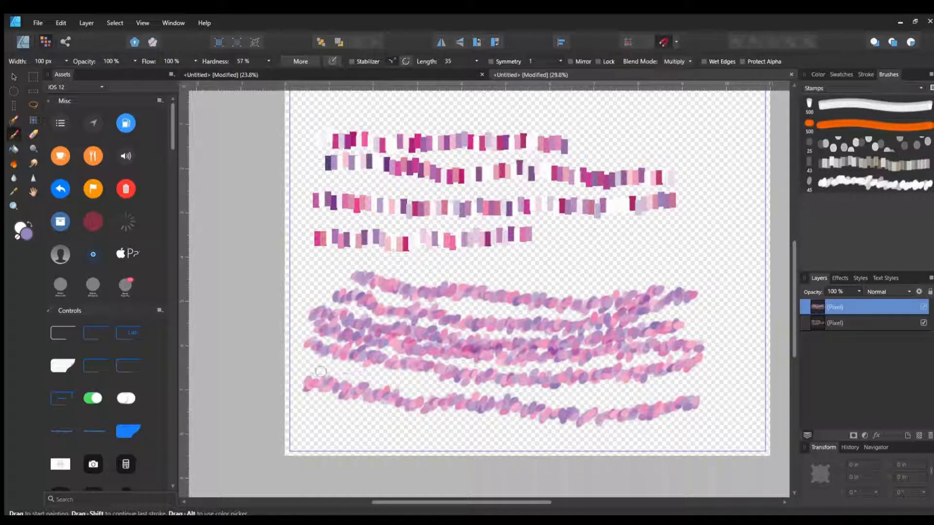
mouse_move(320, 371)
left_mouse_down()
mouse_move(576, 401)
mouse_move(685, 390)
left_mouse_up()
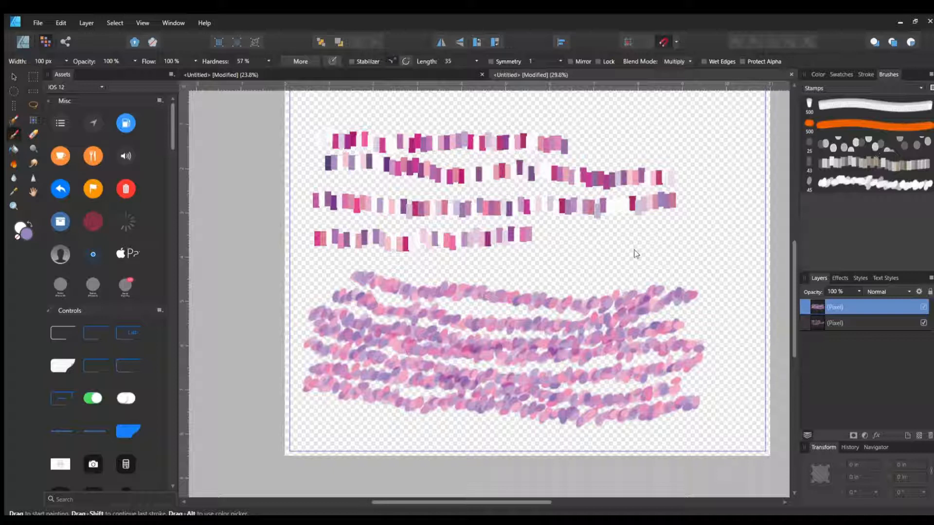
left_click(13, 78)
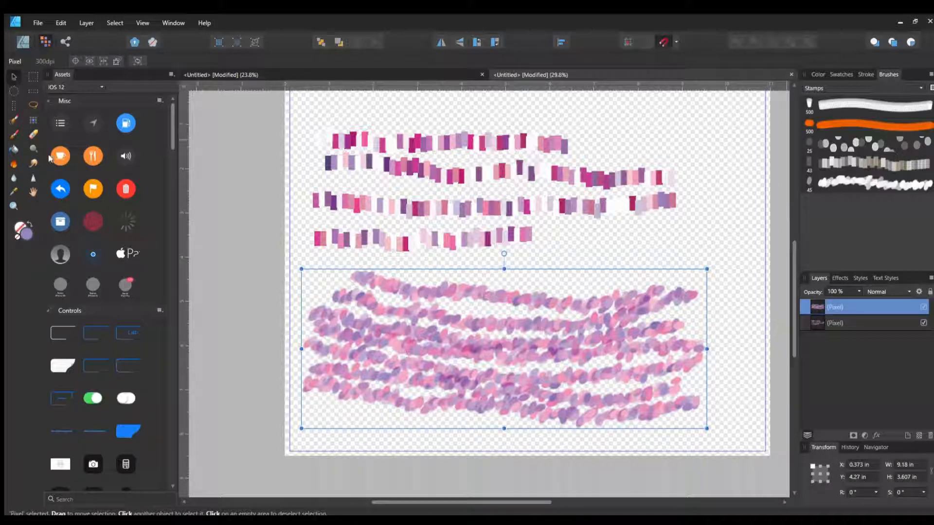
left_click(639, 227)
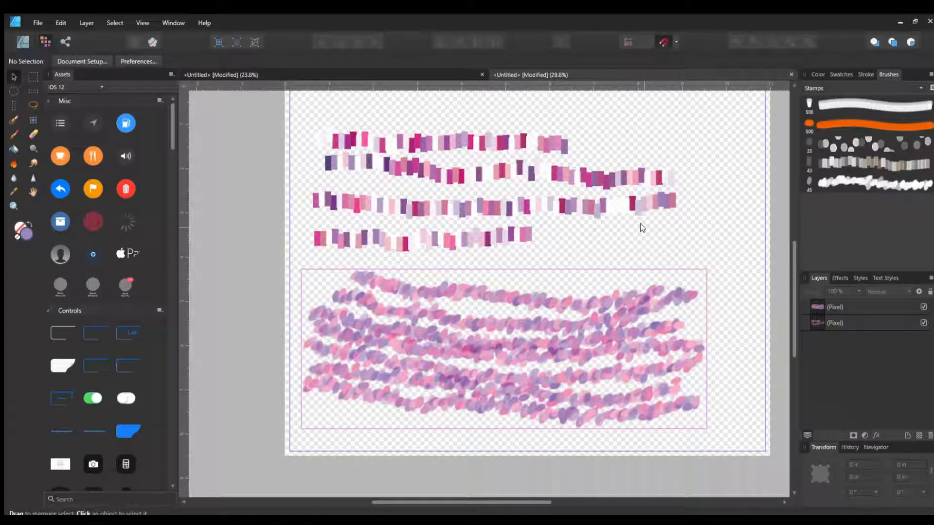